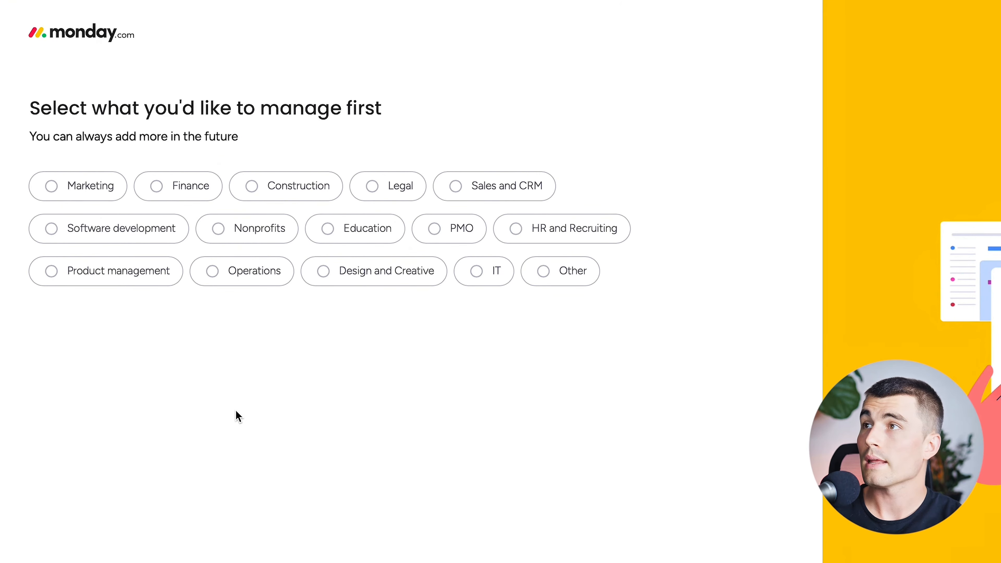
- Choose Design and Creative to manage and Media production to focus on, and answer the referral question
click(343, 279)
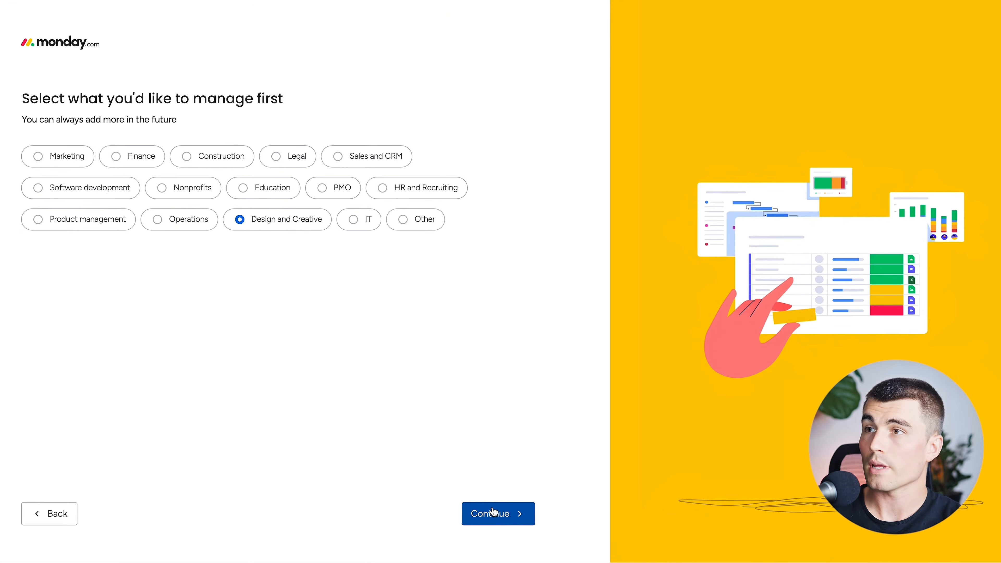
click(494, 512)
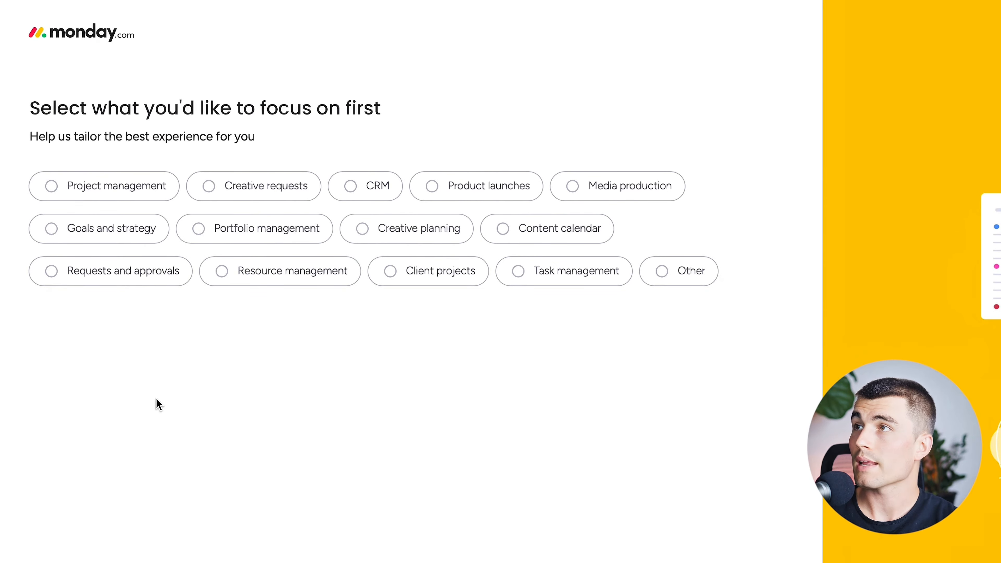
click(662, 194)
click(500, 515)
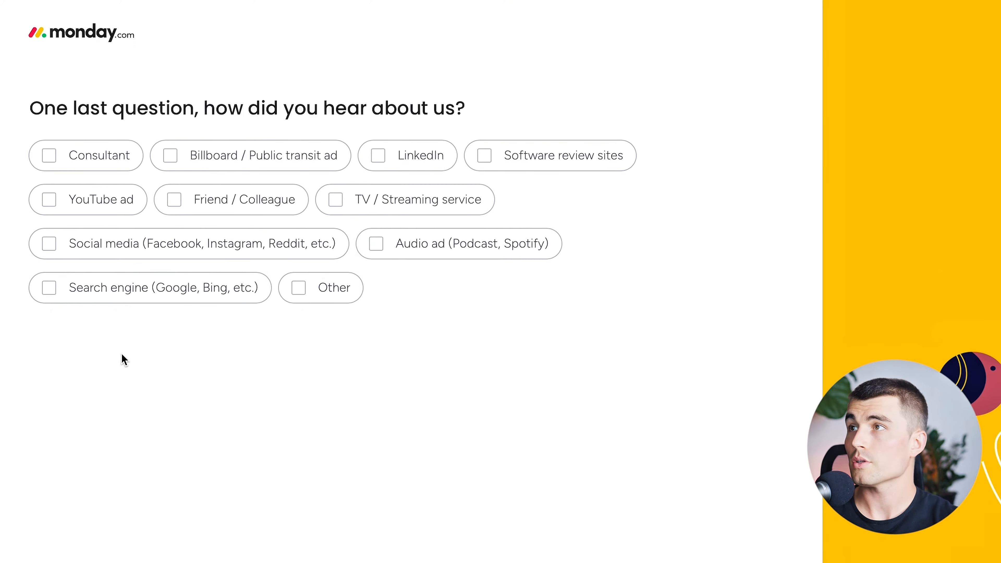
click(234, 235)
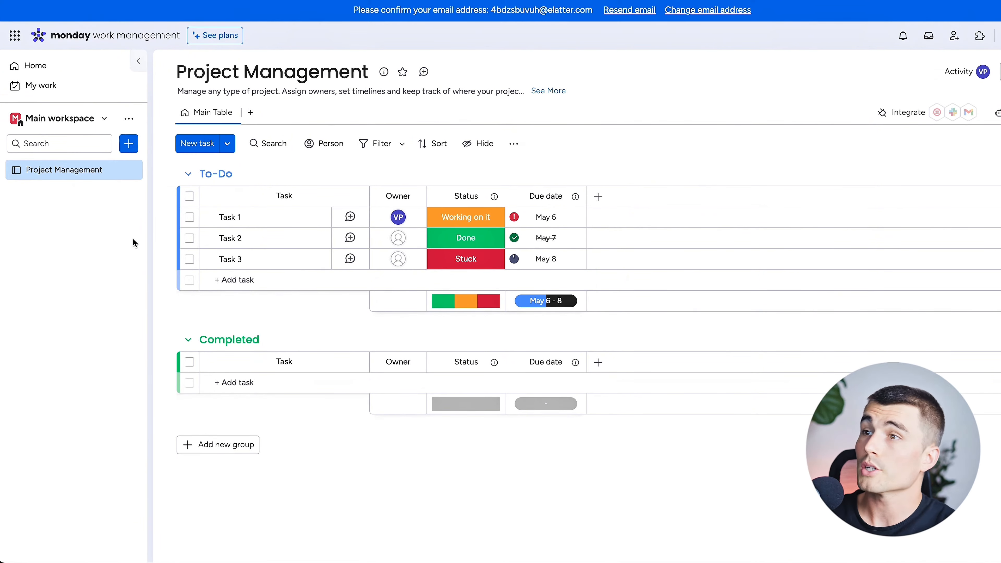
- Add a new open workspace named "Video Production"
click(51, 119)
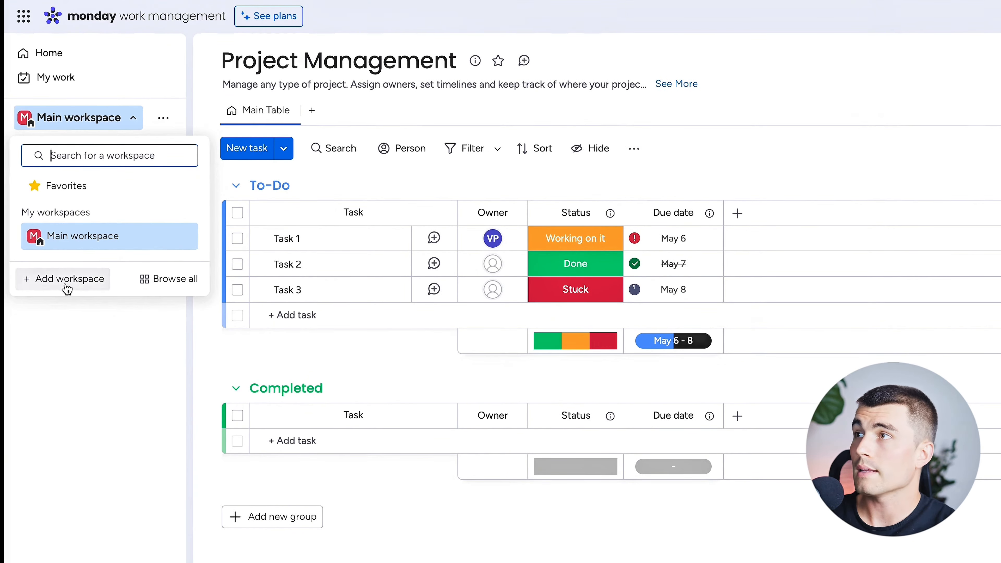
click(51, 258)
triple_click(460, 311)
text(Video Producti)
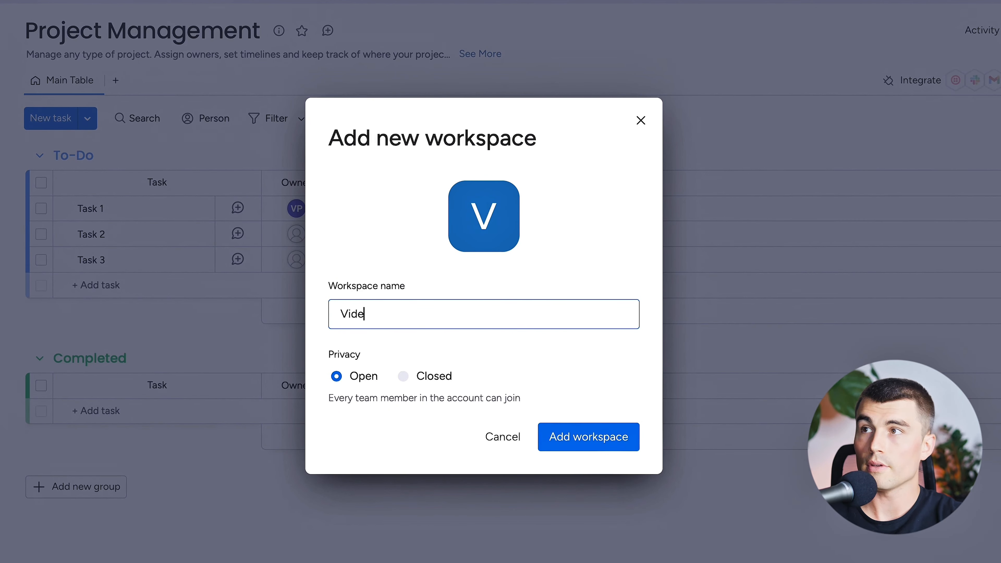
text(on)
key(Return)
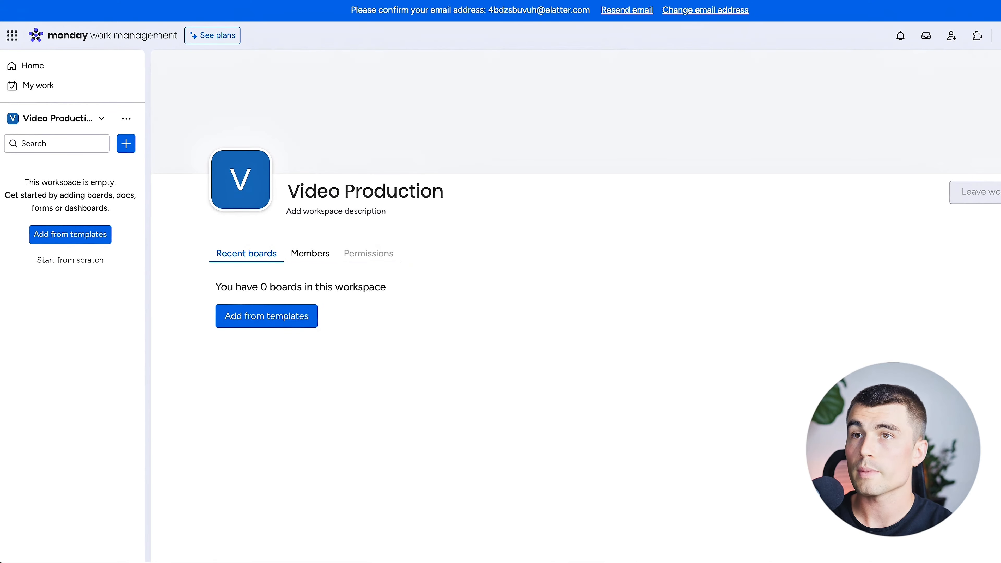
- Create a main board named "Video Production Management" in the workspace, managing the custom item type "Videos"
click(127, 144)
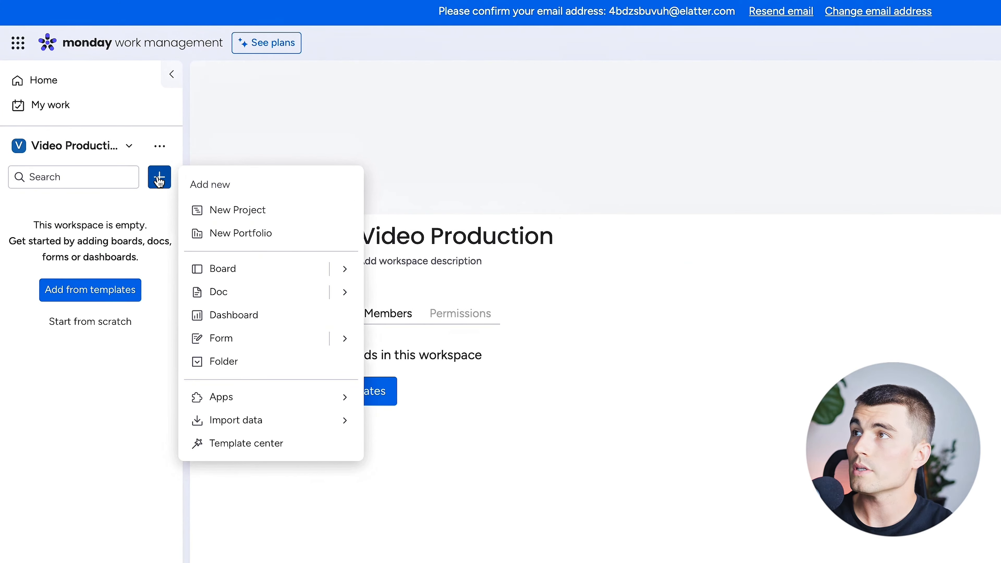
click(260, 271)
text(Video )
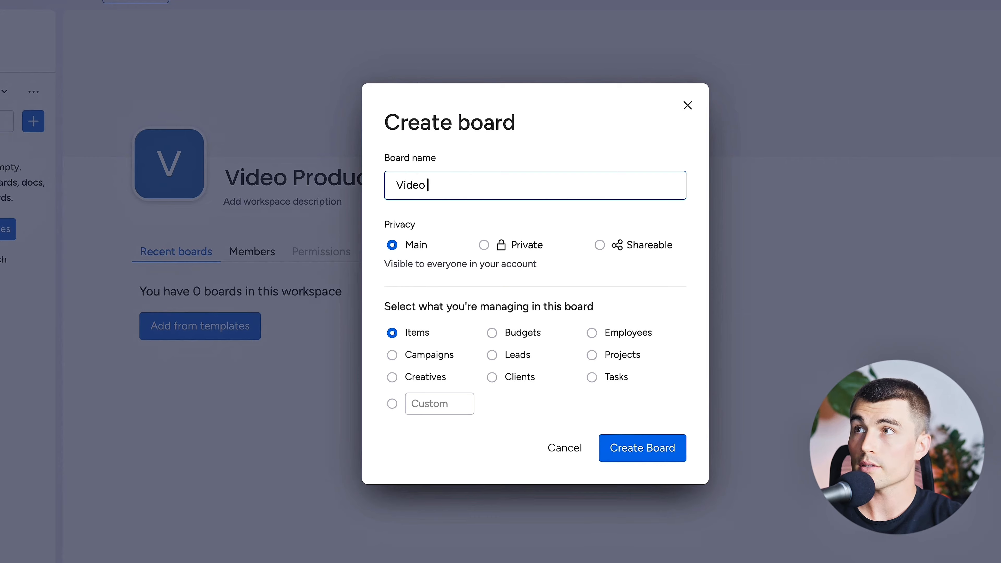
text(Production Management)
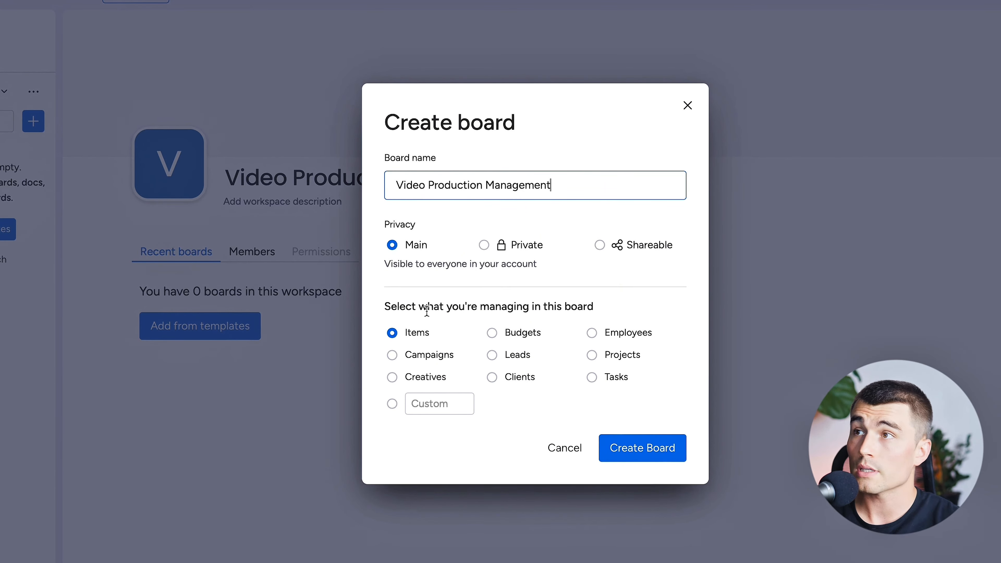
click(392, 378)
click(395, 408)
click(458, 404)
text(Videos)
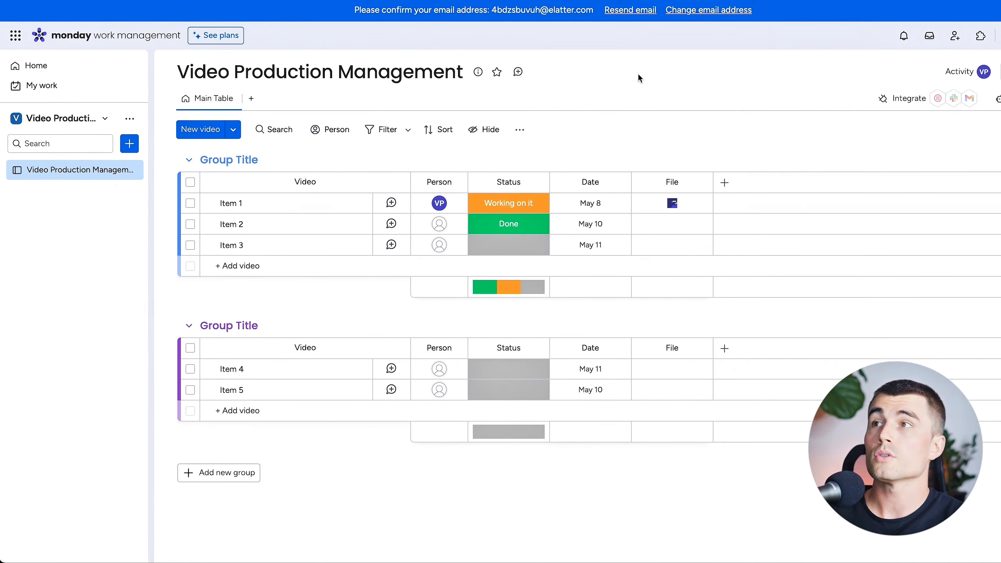
- Rename the first group "YouTube" and colour it dark red
click(228, 161)
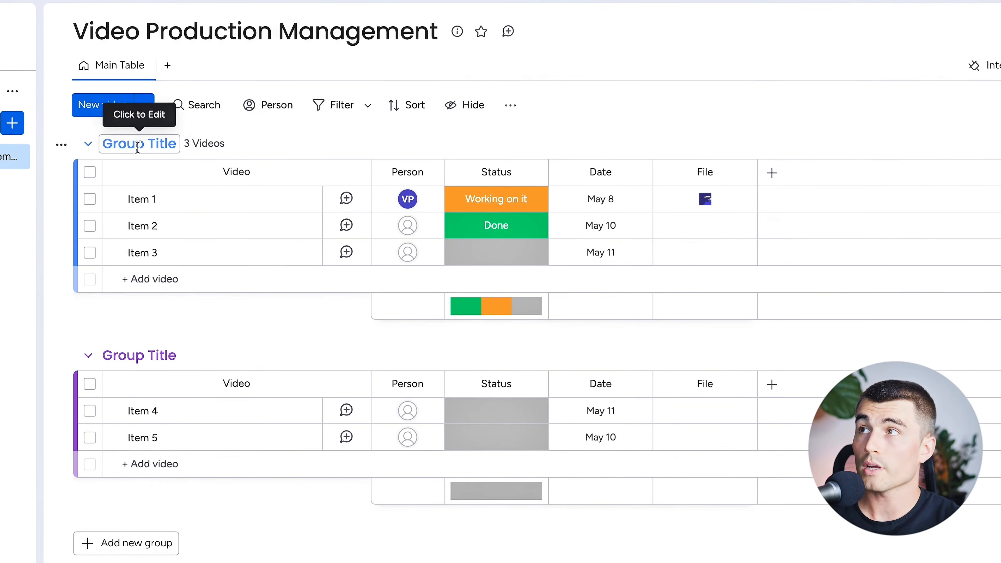
text(YouTube)
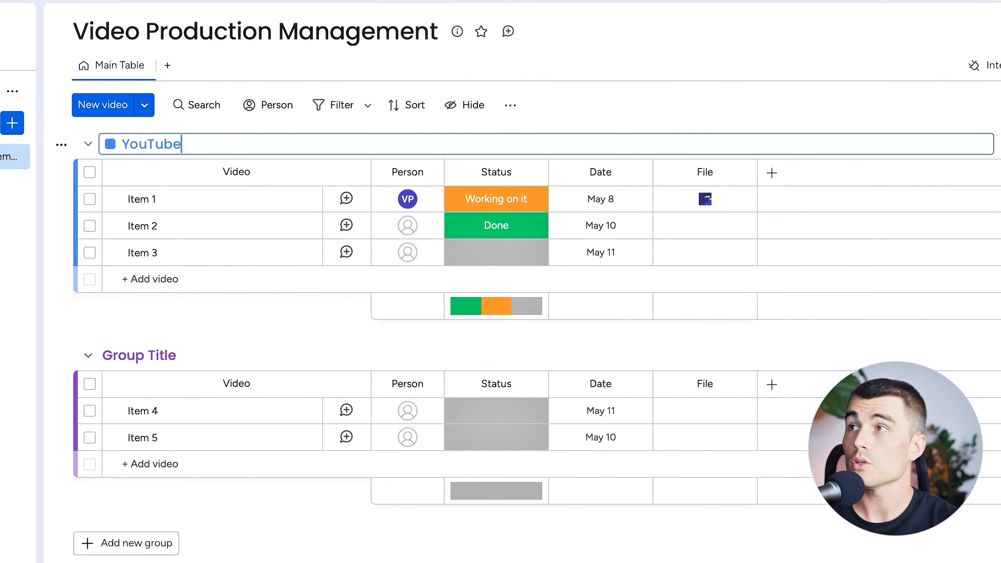
click(110, 144)
click(113, 223)
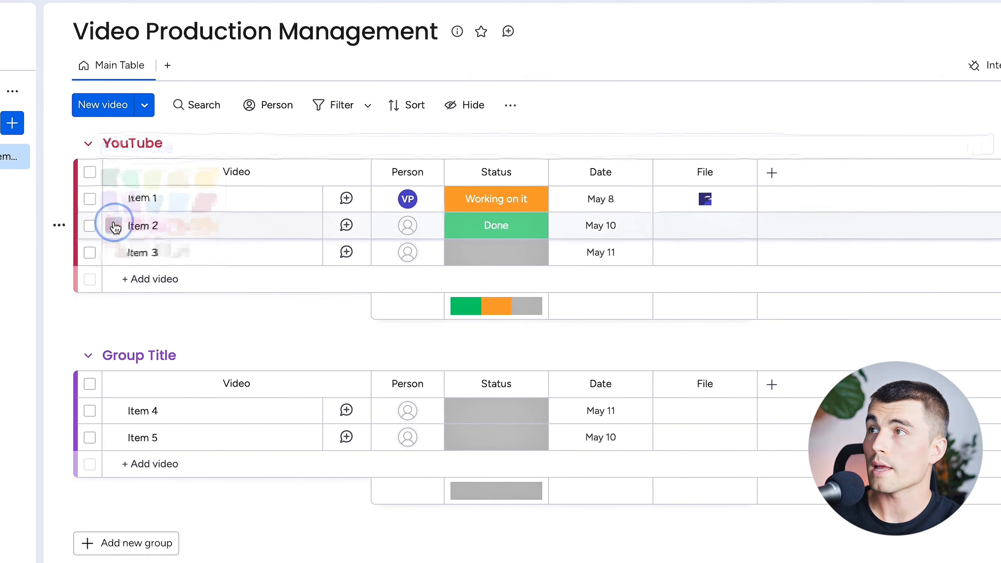
- Rename the second group "Instagram" and colour it orange
click(153, 356)
text(Instagram)
click(110, 355)
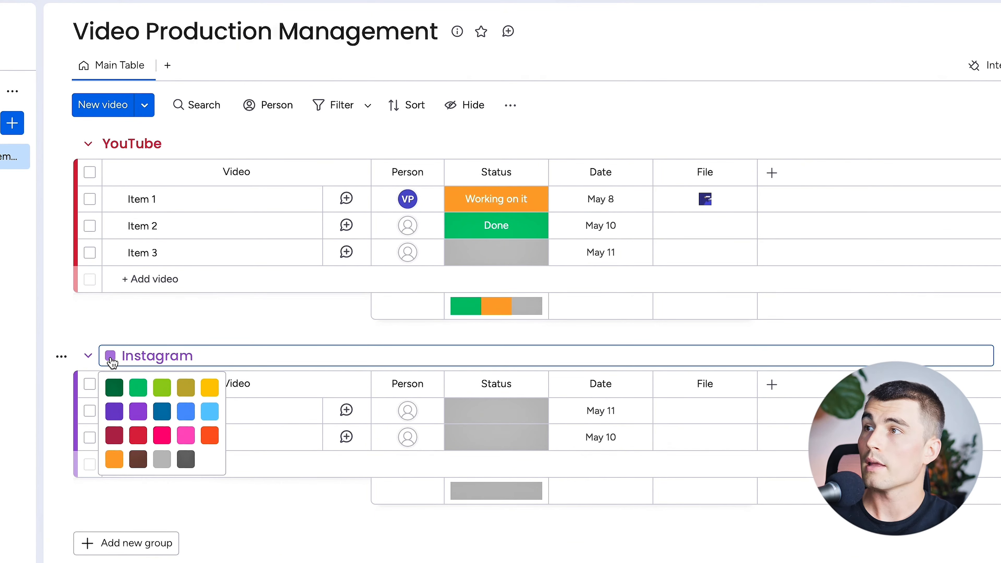
click(204, 442)
- Add a third group below Instagram, name it "TikTok" and colour it pink
scroll(185, 466, down, 2)
click(173, 465)
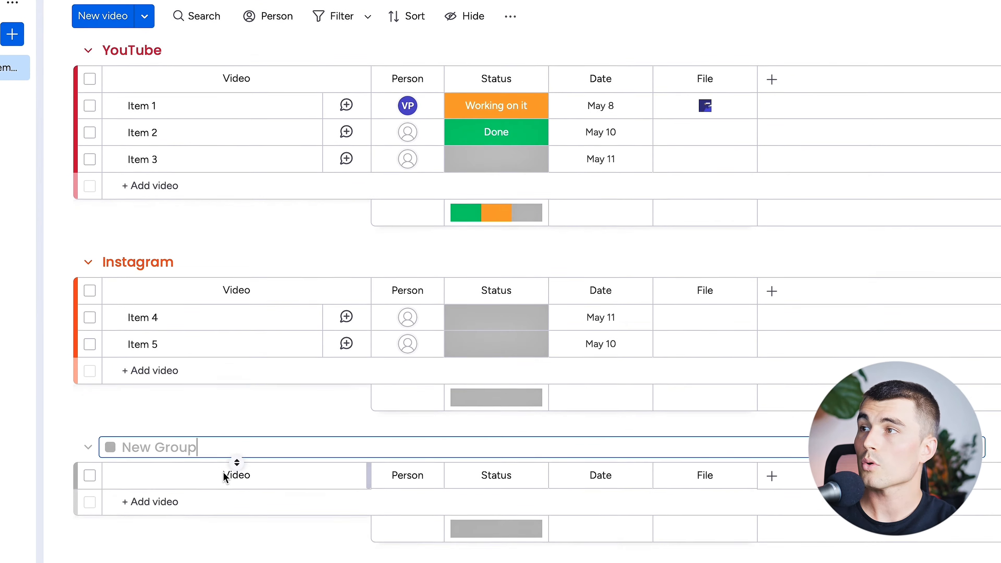
key(ctrl+a)
text(TikTok)
click(110, 410)
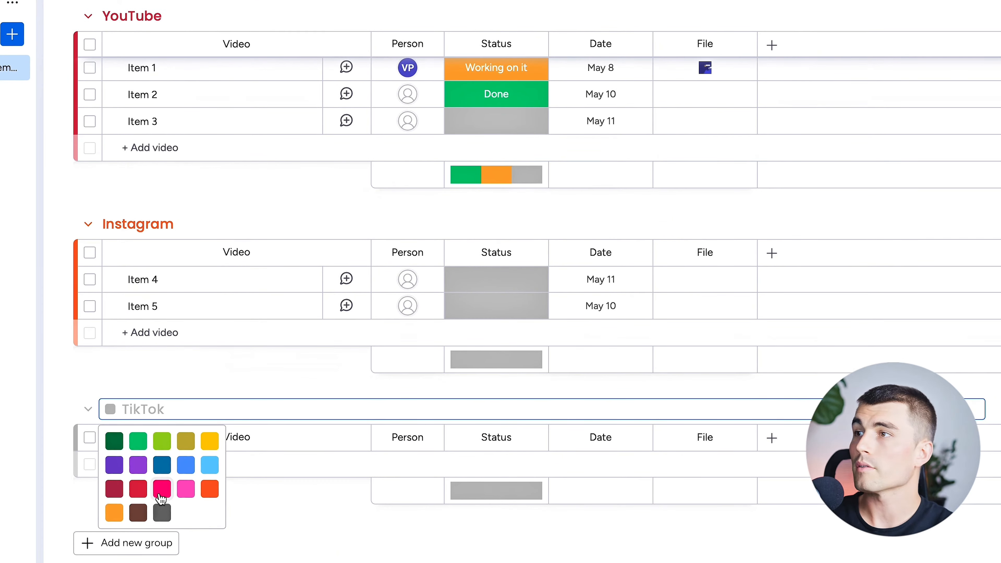
click(161, 493)
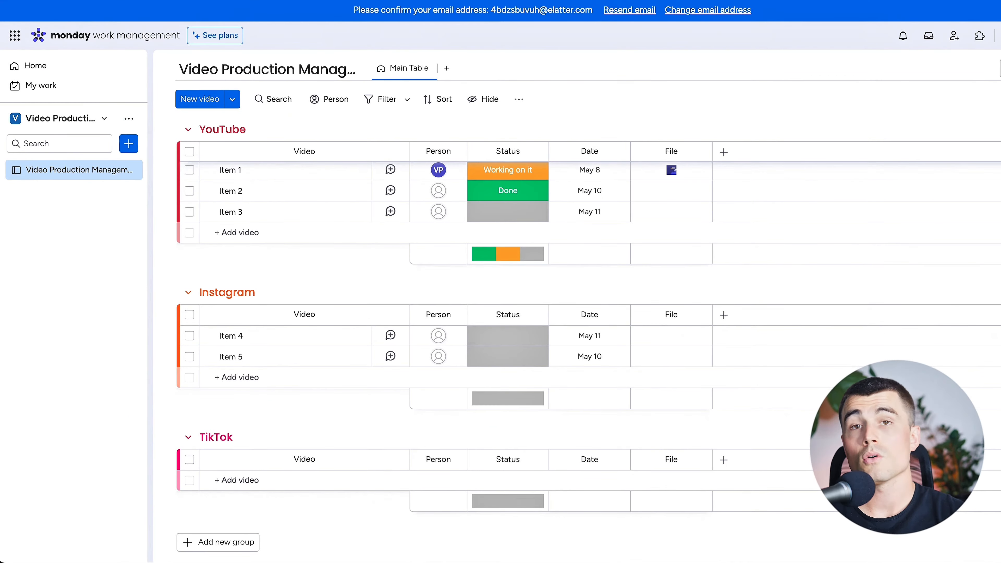
scroll(707, 380, up, 2)
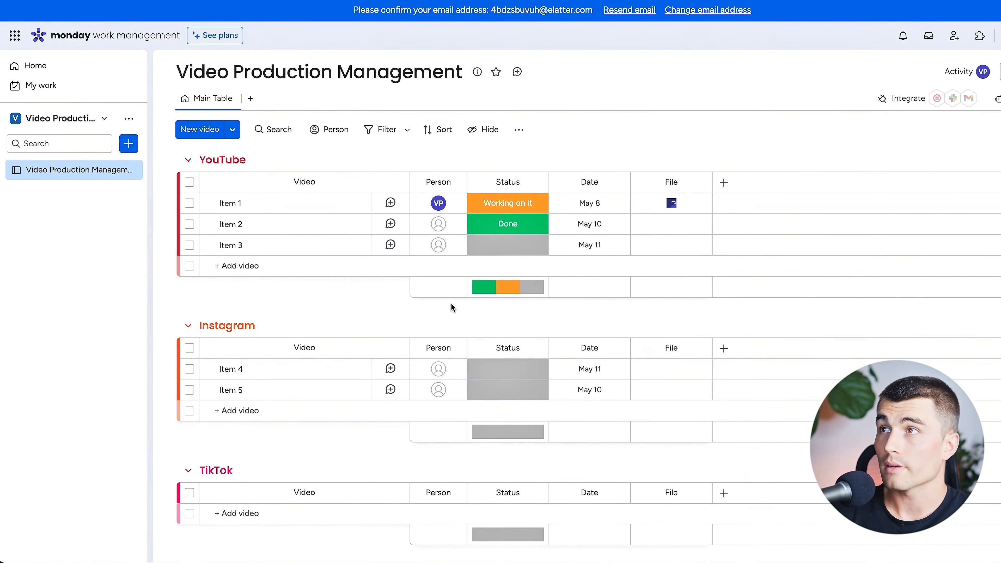
click(340, 203)
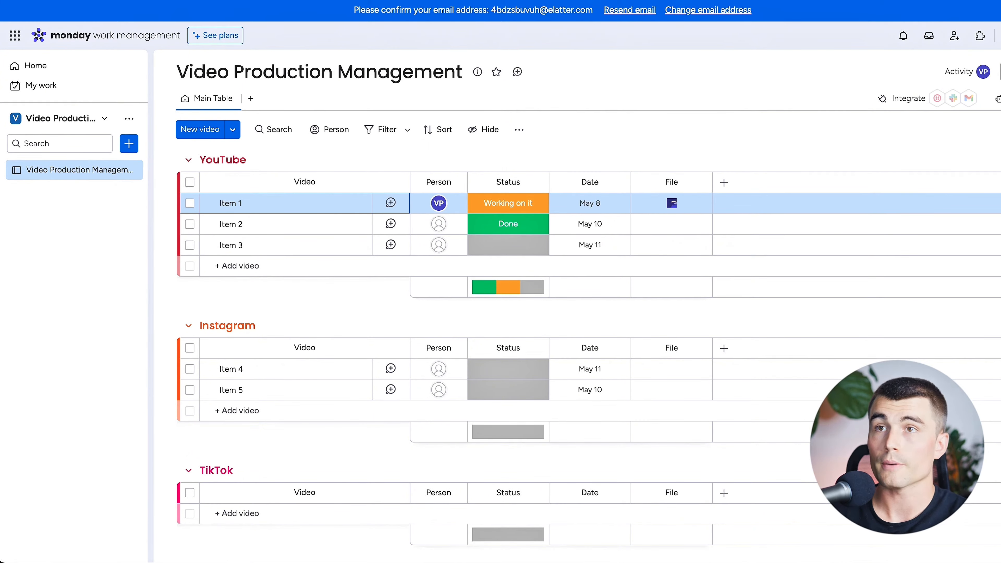
click(449, 184)
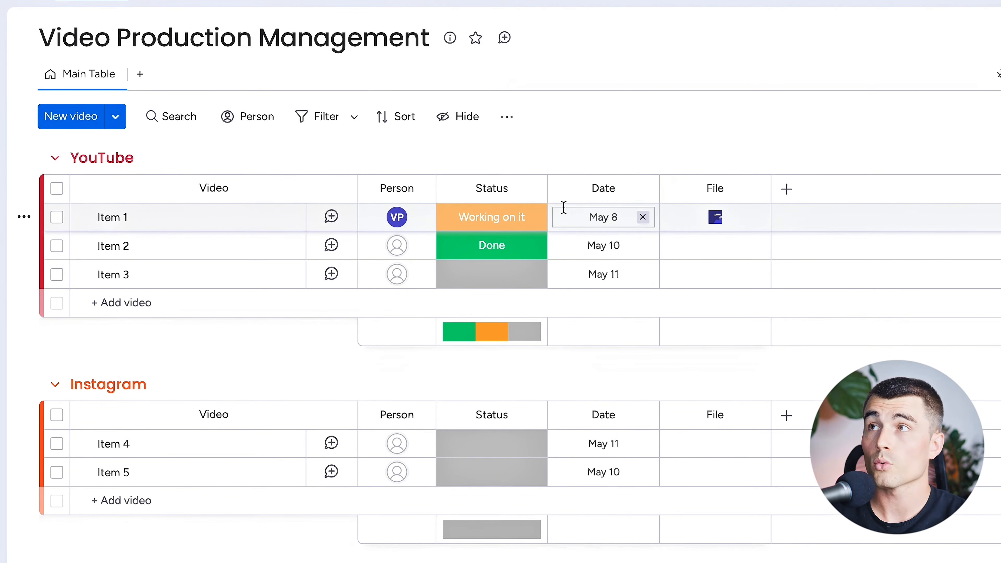
- Rename the Date column "Due Date"
click(586, 188)
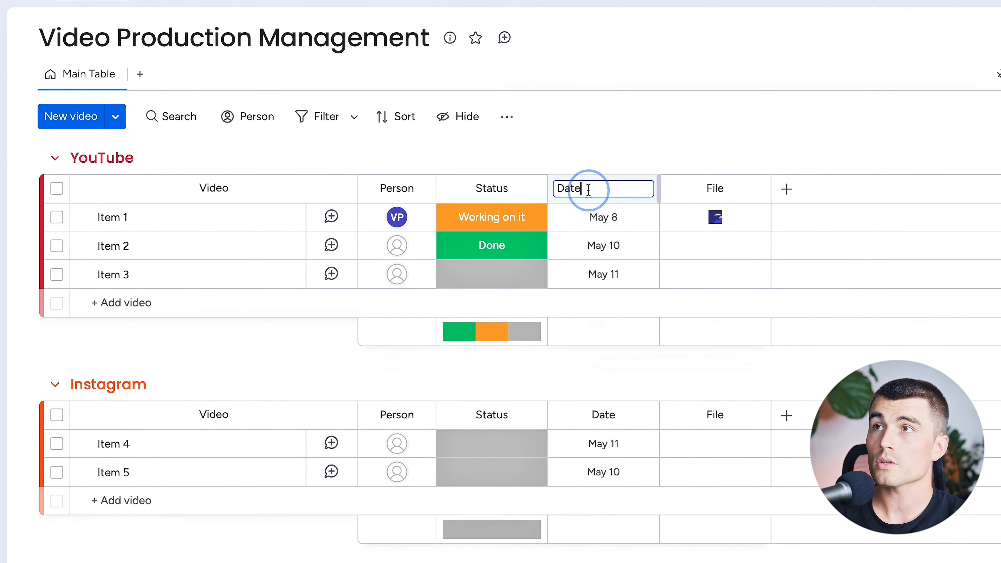
text(Due)
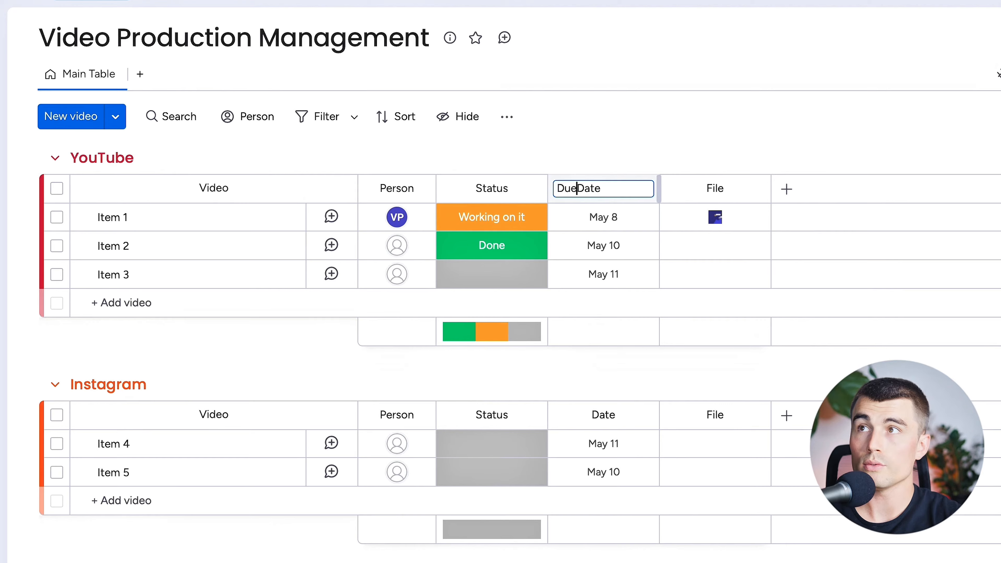
key(Return)
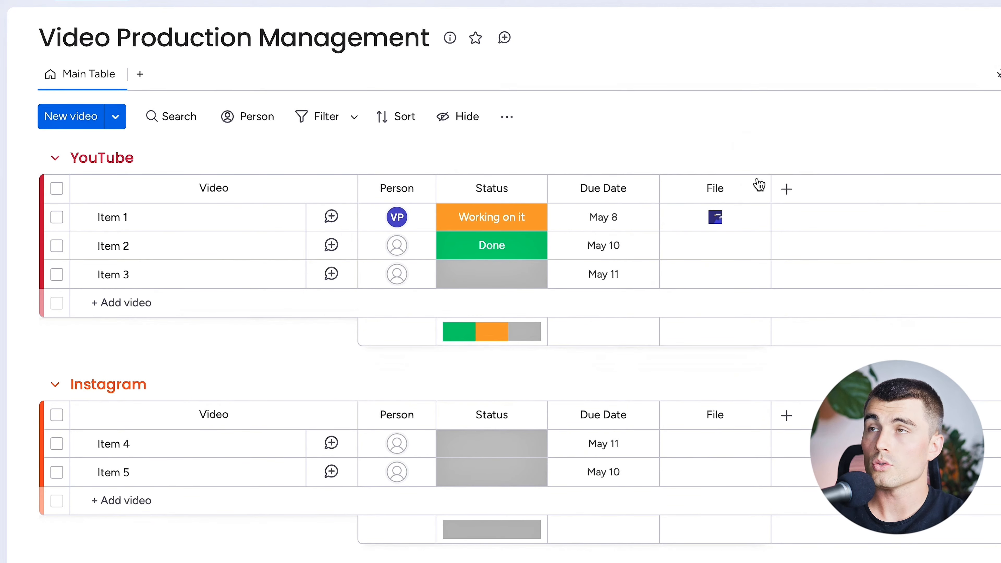
- Add a date column named "Publish Date" and place it between Due Date and File
click(785, 190)
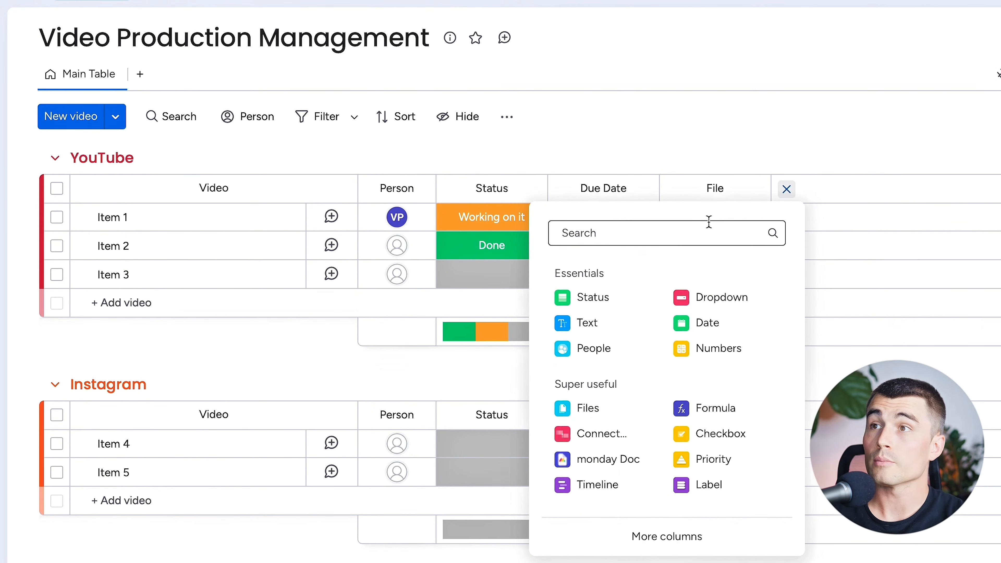
click(705, 322)
drag(845, 194, 706, 189)
click(670, 189)
text(Publish Date)
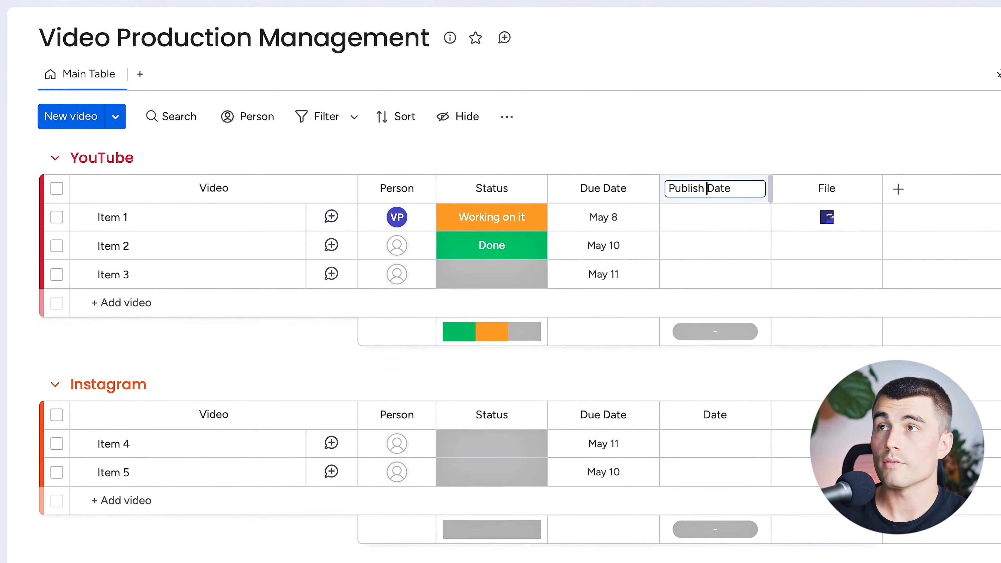
click(801, 99)
- Set Item 1's publish date to May 25 and its due date to May 23
click(699, 218)
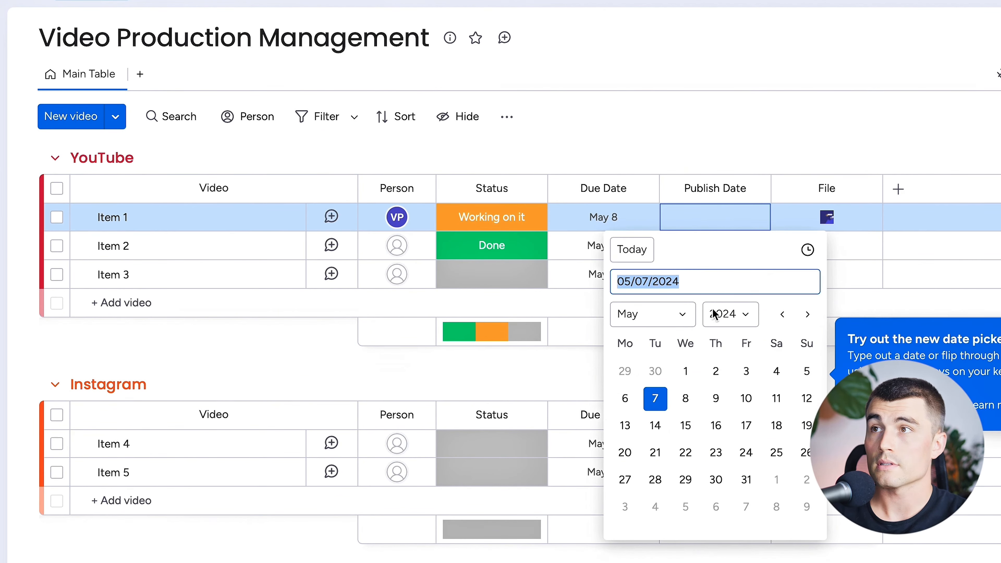
click(775, 453)
click(603, 217)
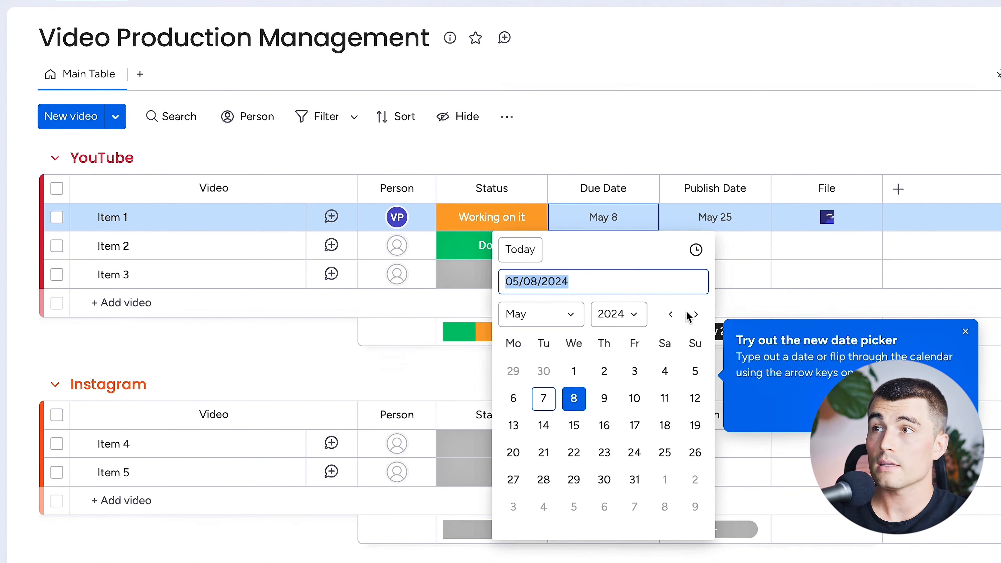
click(601, 454)
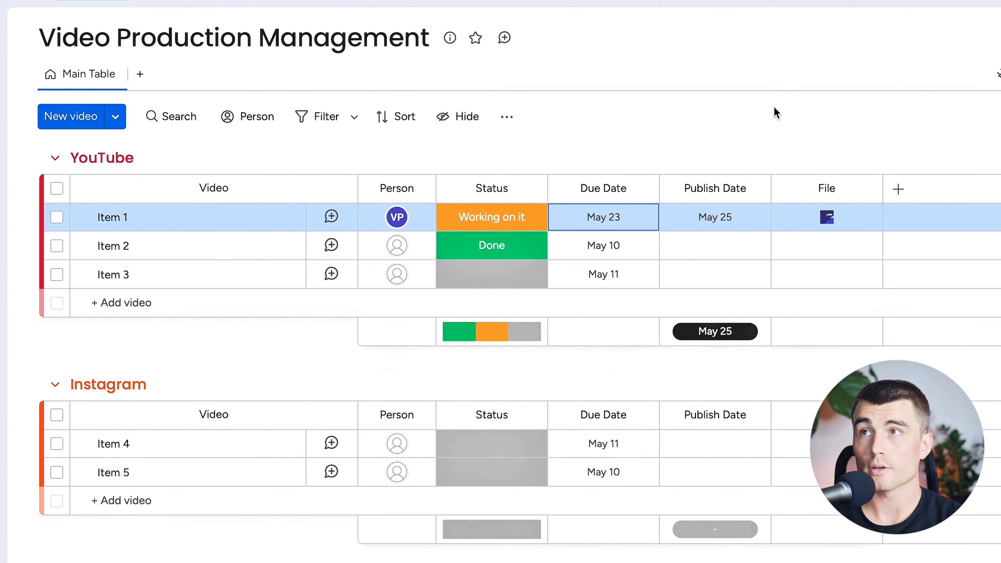
- Add a Timeline column after File and set Item 1's timeline to May 7 - 25
click(897, 190)
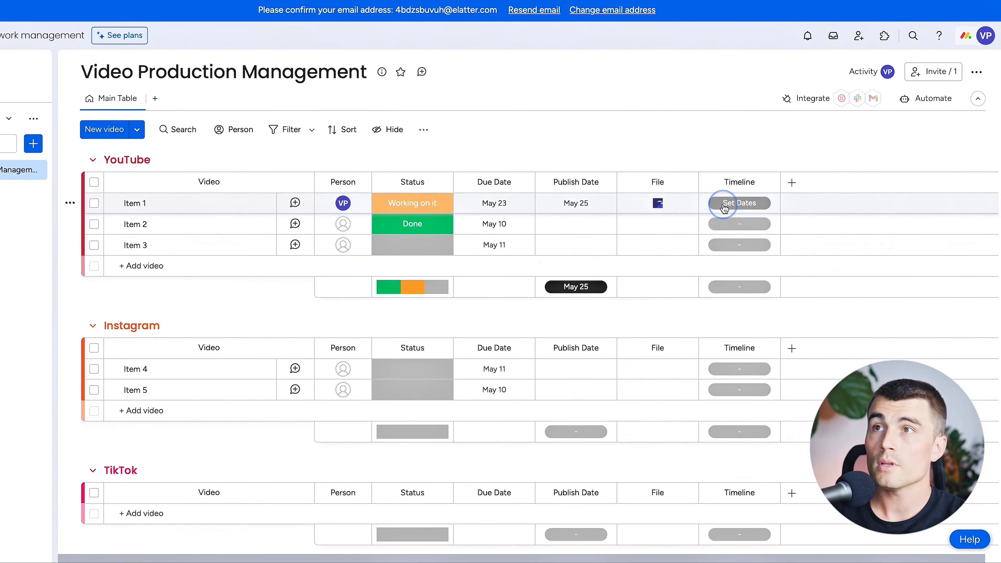
click(918, 224)
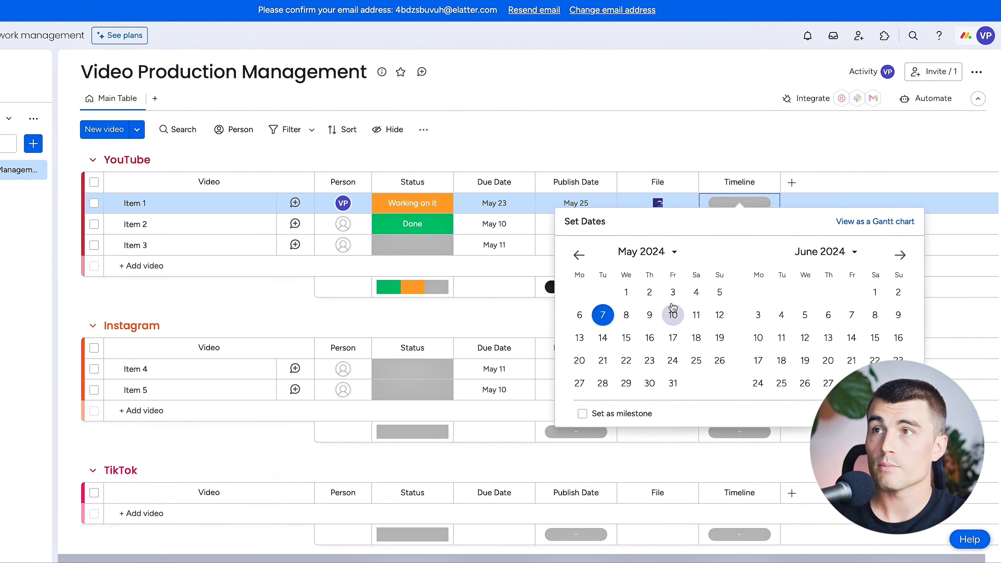
click(606, 318)
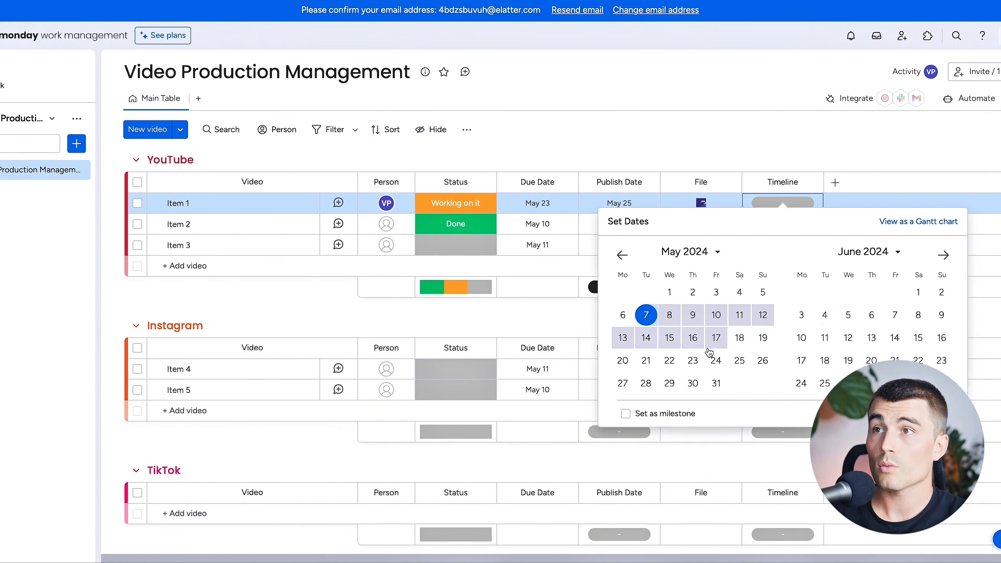
click(739, 360)
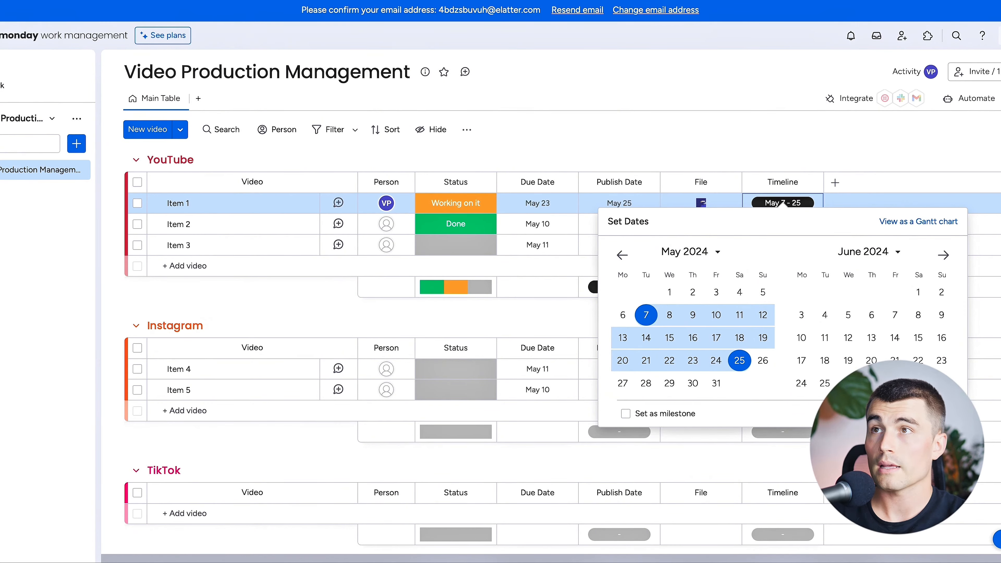
click(896, 163)
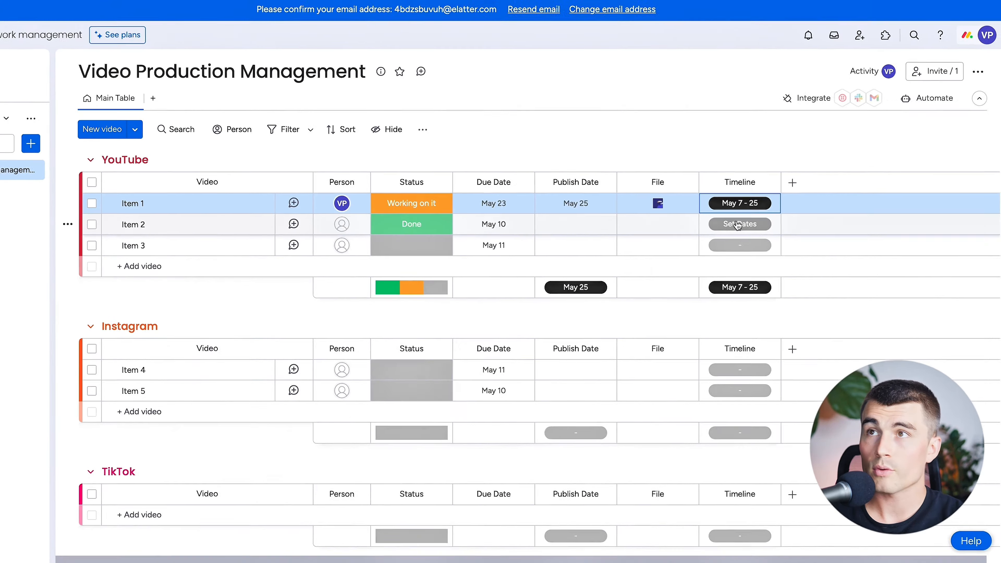
- Set Item 2's timeline in the YouTube group to May 7 - 31
click(938, 245)
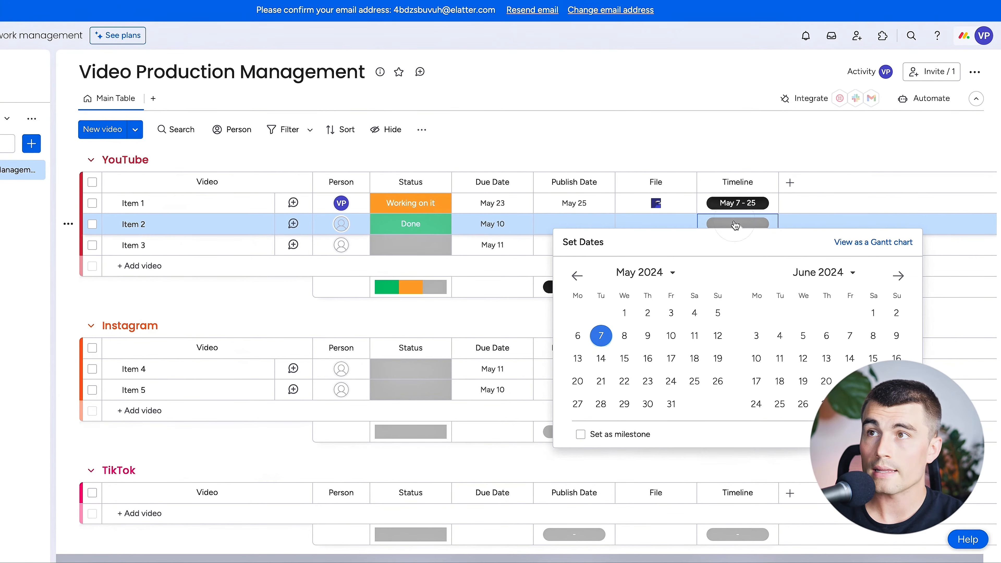
click(602, 339)
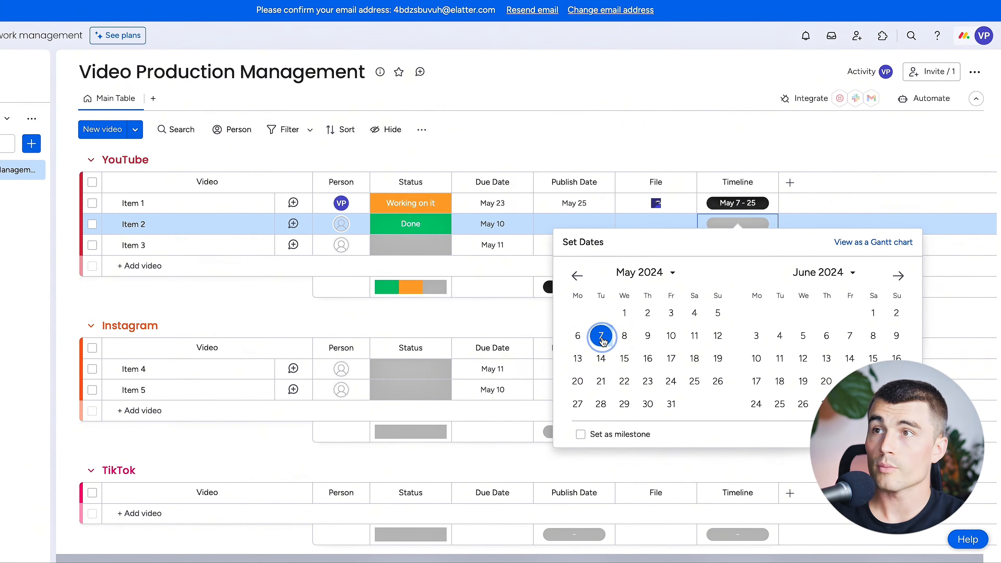
click(674, 404)
click(805, 146)
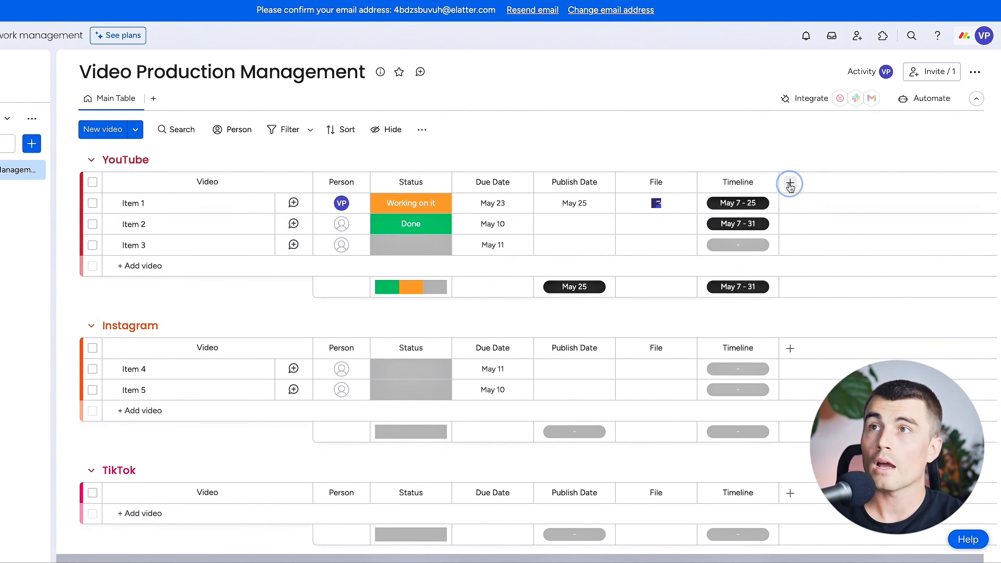
- Add a Time Tracking column after Timeline, and start and stop the timer on Item 1
click(789, 183)
text(time)
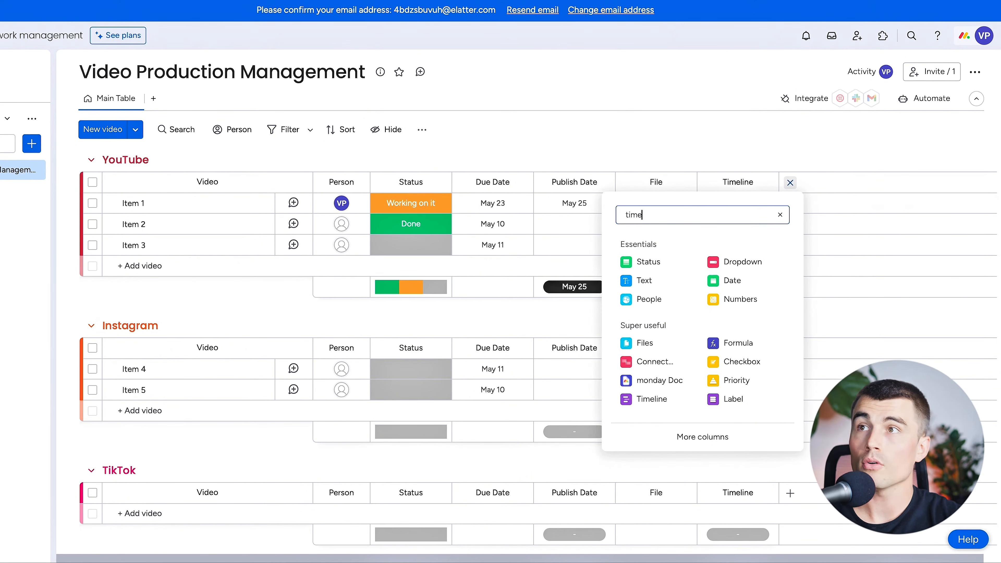
click(688, 318)
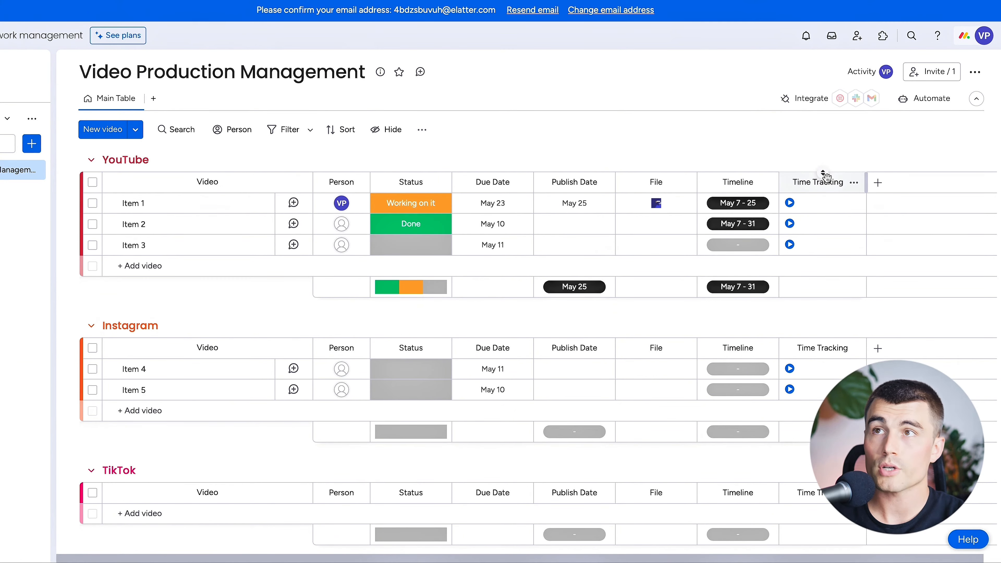
click(790, 204)
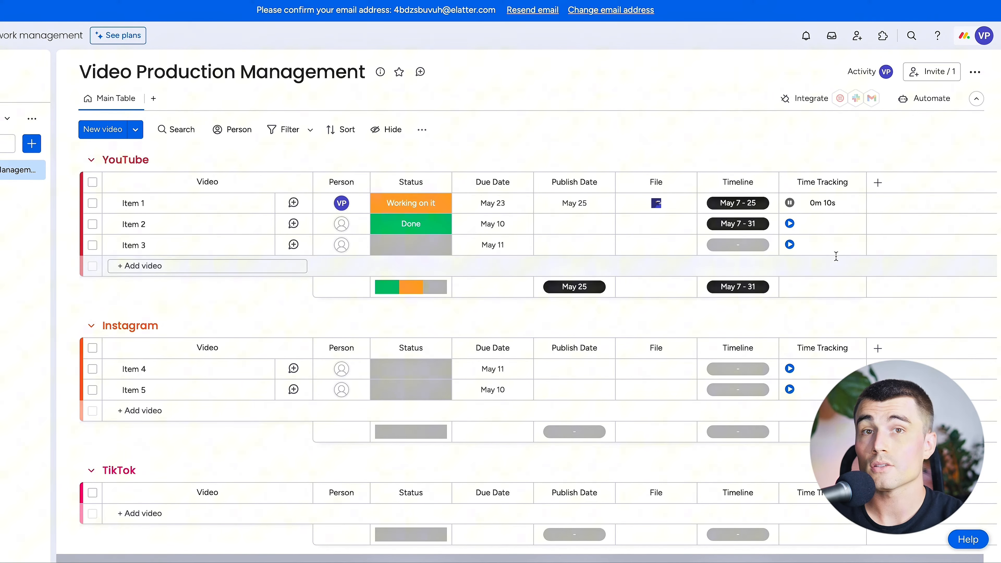
click(789, 203)
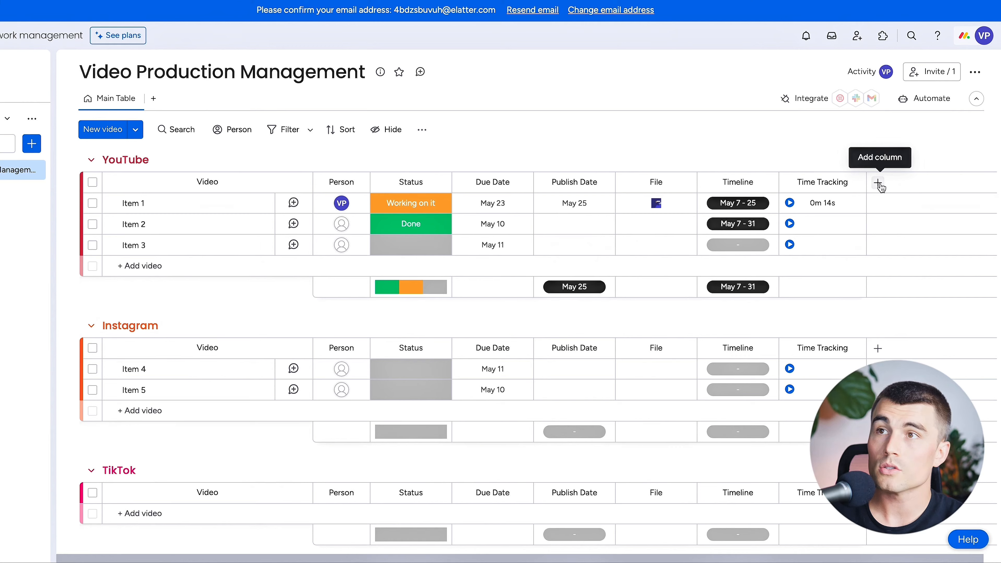
- Add a Priority column and set Item 1 to Critical, Item 2 to High and Item 3 to Medium
click(879, 183)
click(824, 380)
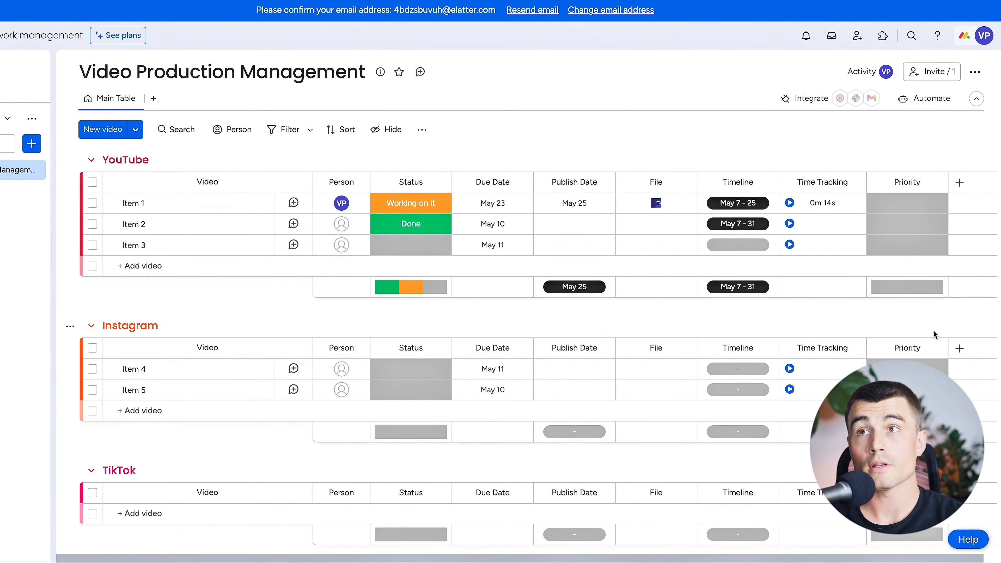
click(906, 203)
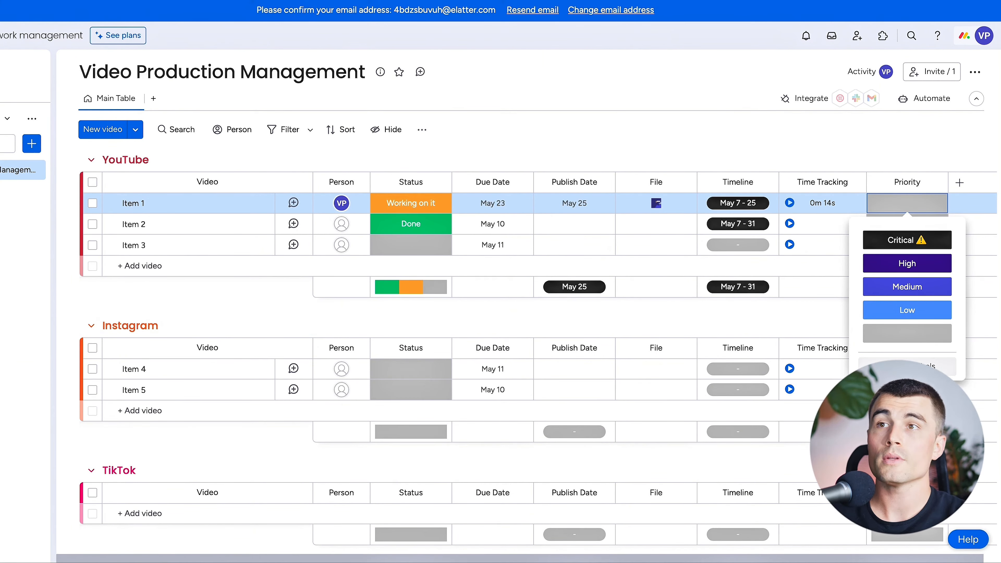
click(926, 365)
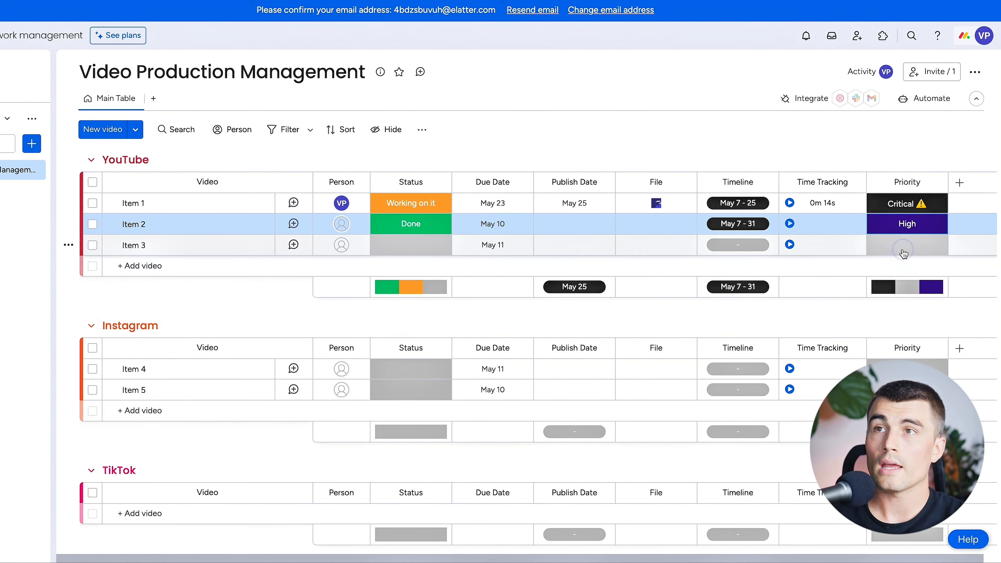
click(907, 245)
click(903, 328)
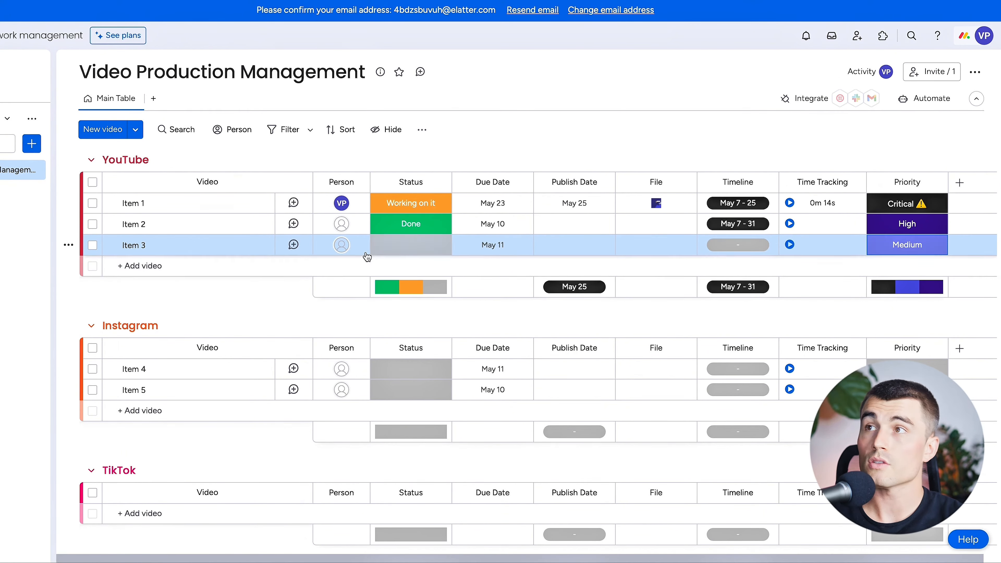
- Move the Stuck status label above Working on it, and rename them Pre-Production and Production
click(411, 203)
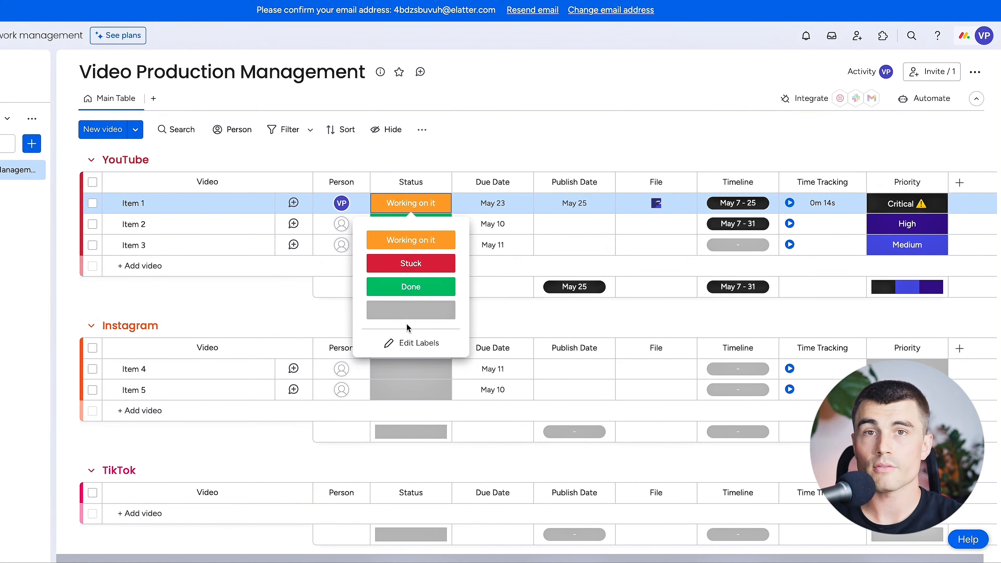
click(417, 350)
mouse_move(360, 245)
mouse_down()
mouse_move(355, 271)
mouse_move(357, 262)
mouse_up()
double_click(414, 238)
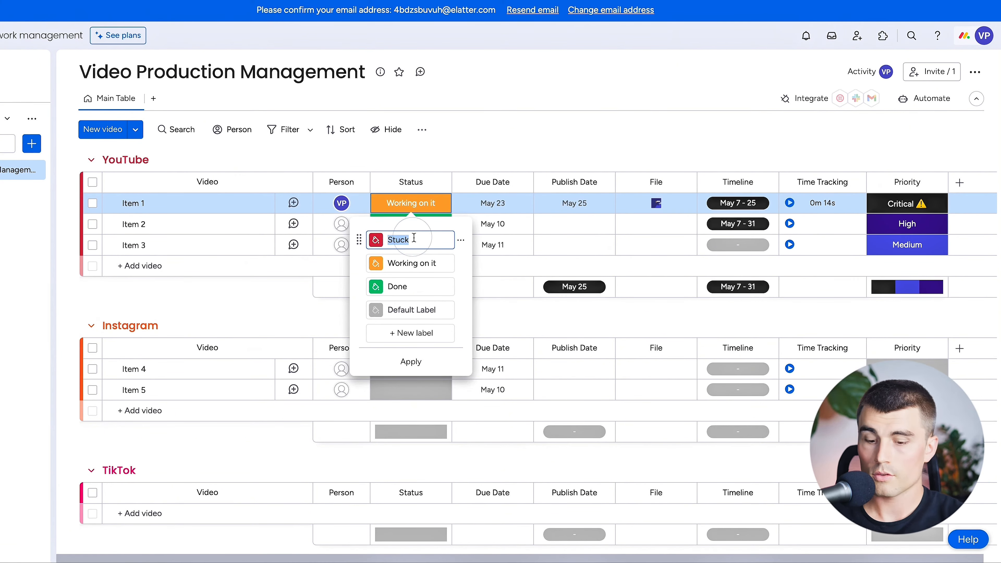
text(Pre-)
click(410, 263)
text(Production)
key(Return)
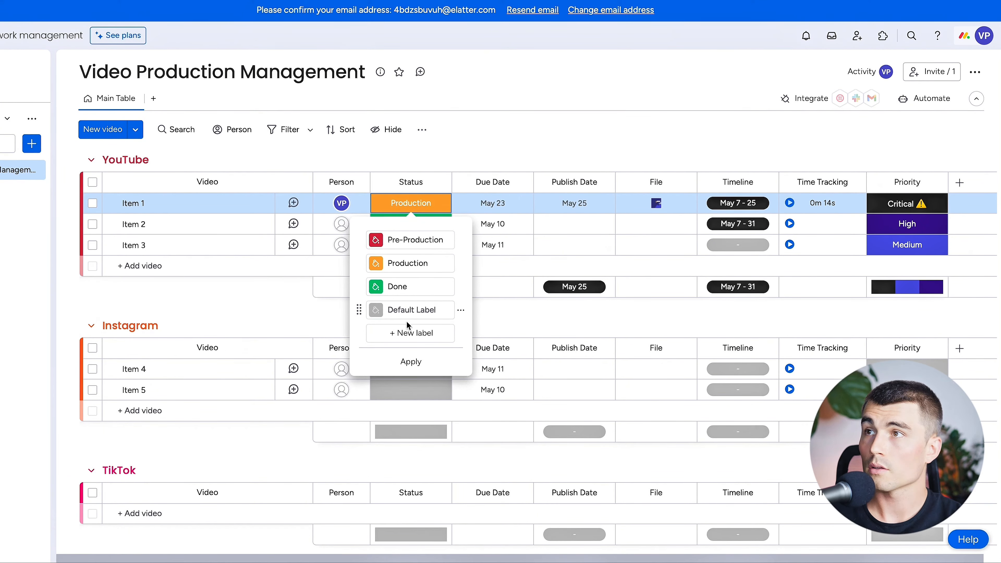
- Add a yellow status label named Post-Production between Production and Done, and apply the label changes
click(410, 333)
click(375, 333)
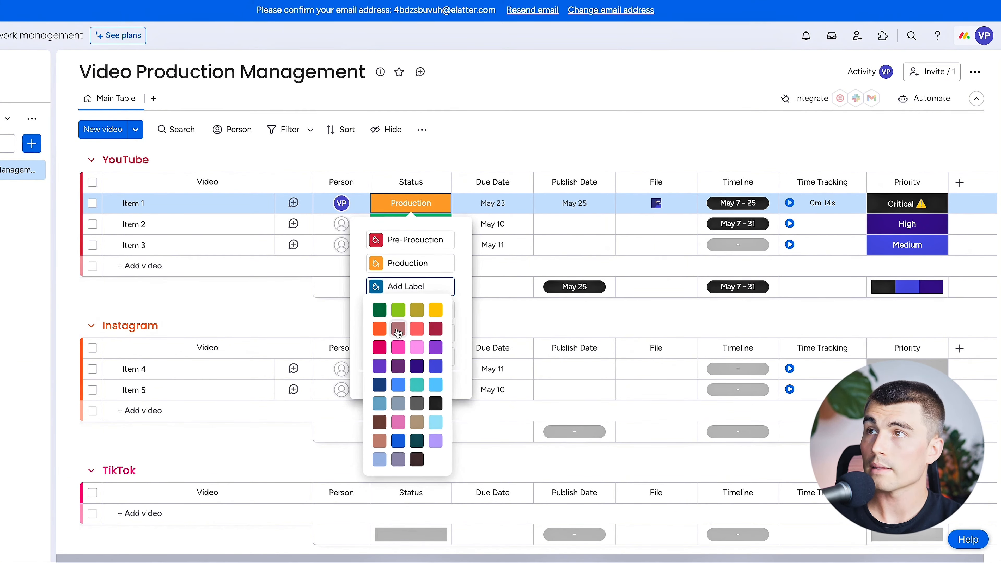
click(435, 312)
text(Post-Production)
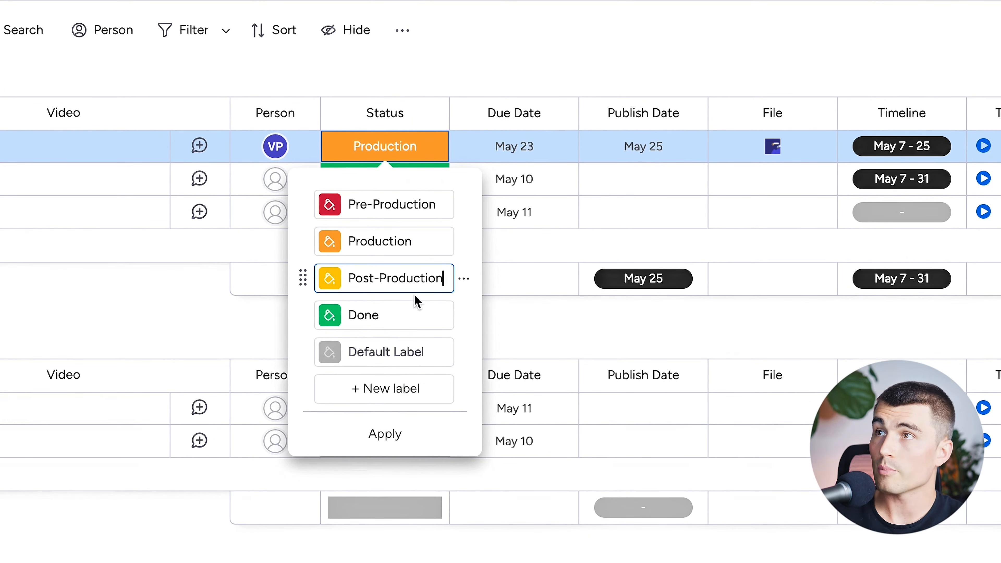
click(413, 432)
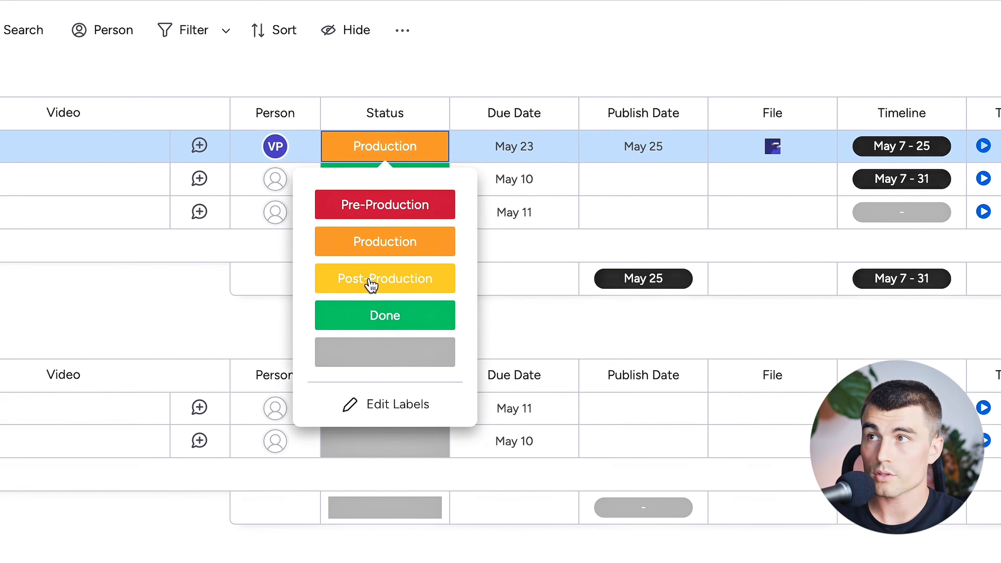
click(422, 316)
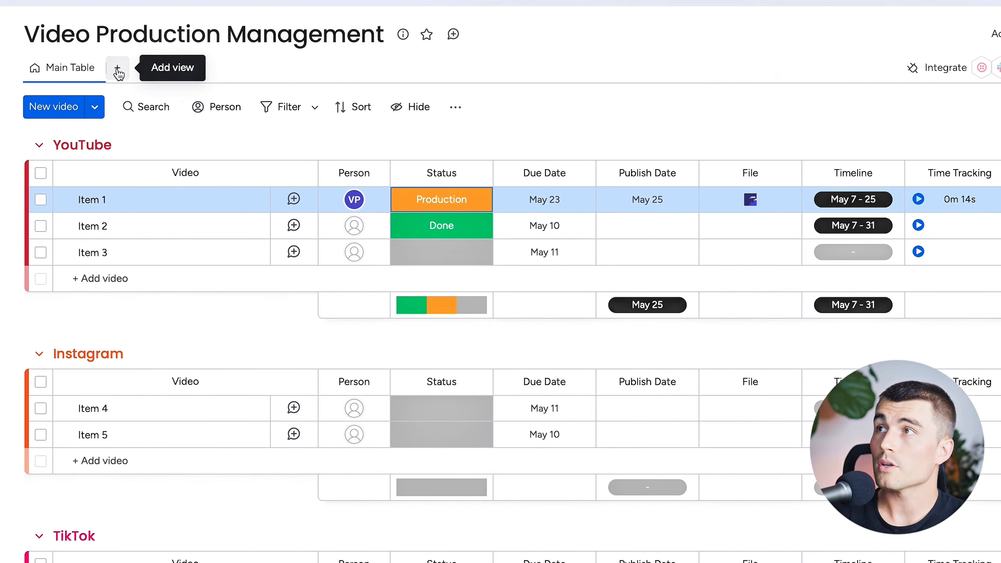
- Add a Kanban view to the board, divide it by Group, and collapse its YouTube group
click(118, 70)
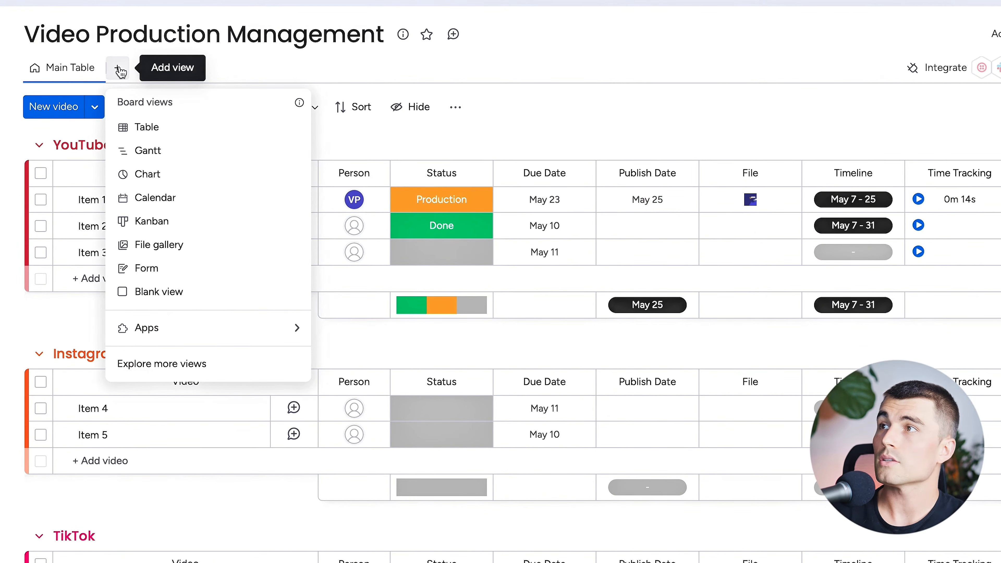
click(163, 229)
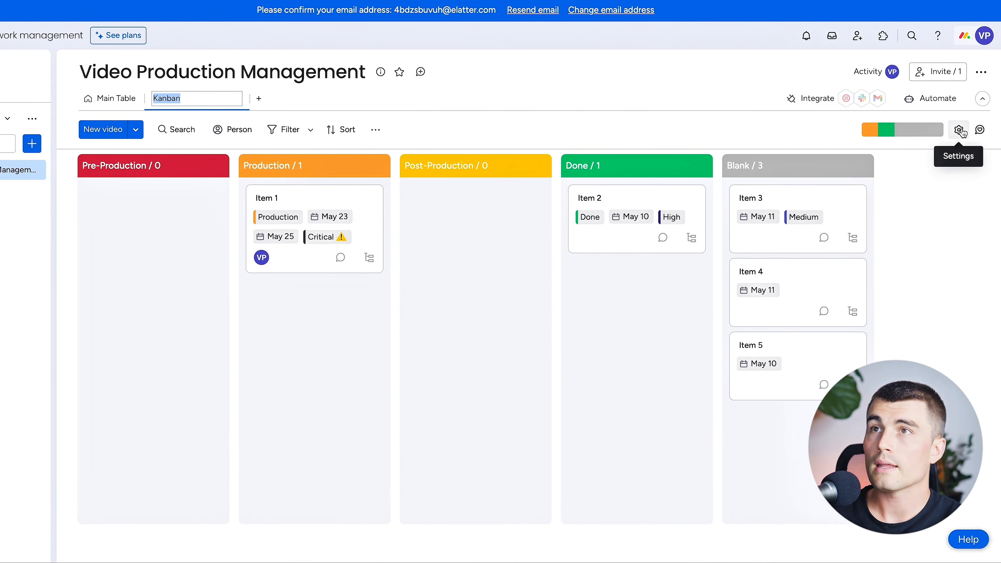
click(960, 131)
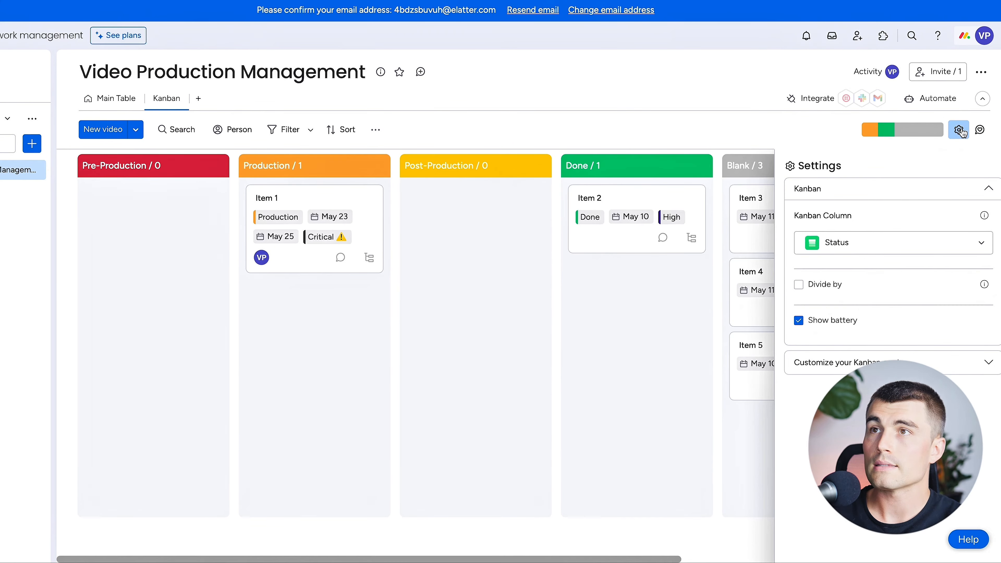
click(799, 285)
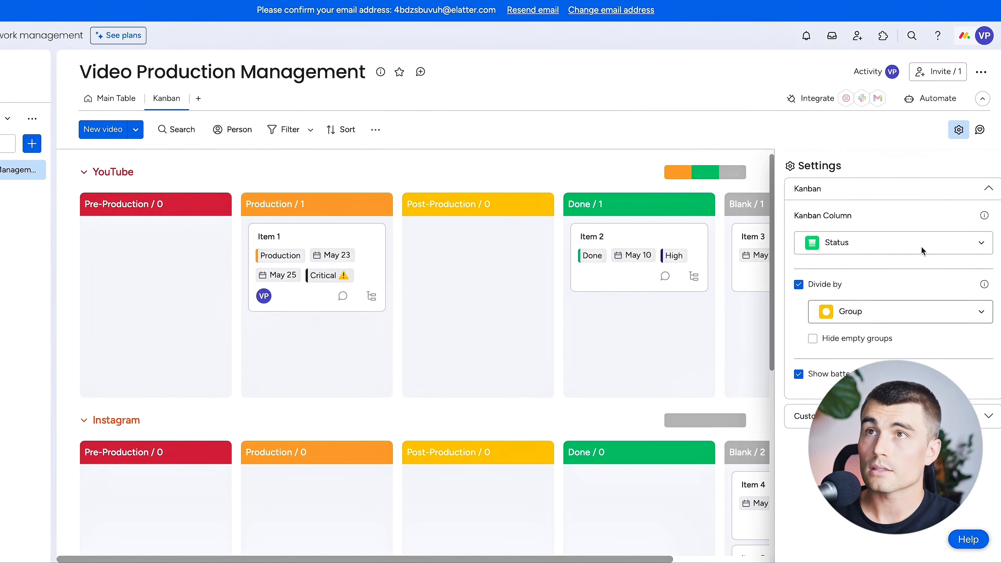
click(958, 130)
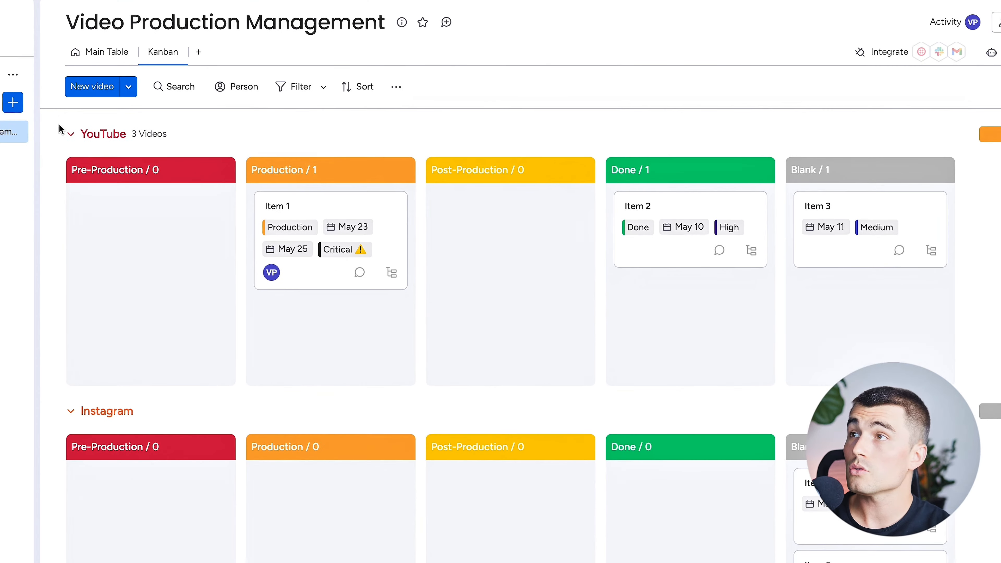
click(68, 134)
click(72, 194)
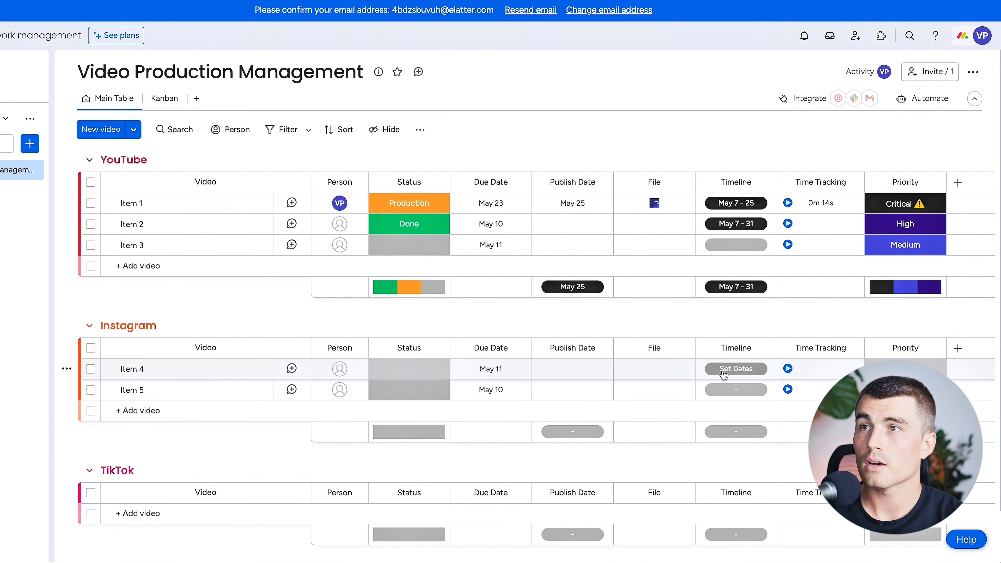
- In the main table, set Item 4's timeline to May 7 - 10, Item 5's to May 14 - 16, and add three TikTok videos with timelines
click(729, 365)
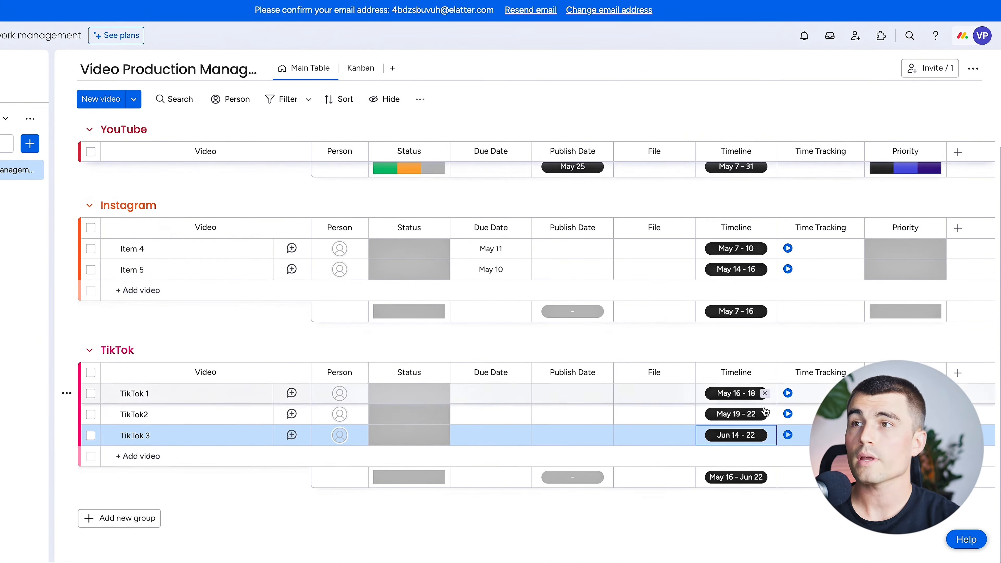
- Add a Gantt view to the board and look over the item timelines across May and June
scroll(510, 217, up, 5)
click(196, 98)
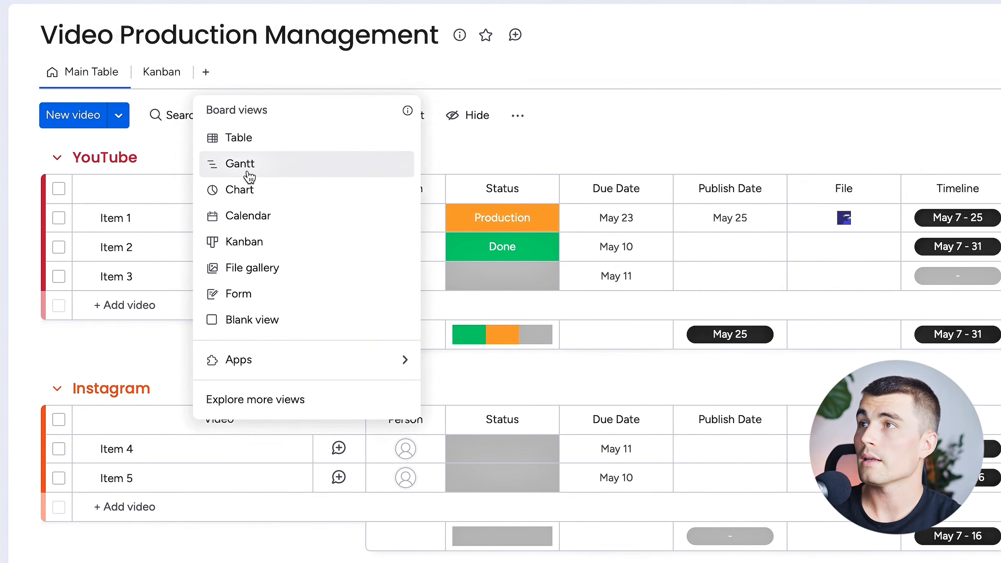
click(283, 166)
scroll(557, 298, up, 1)
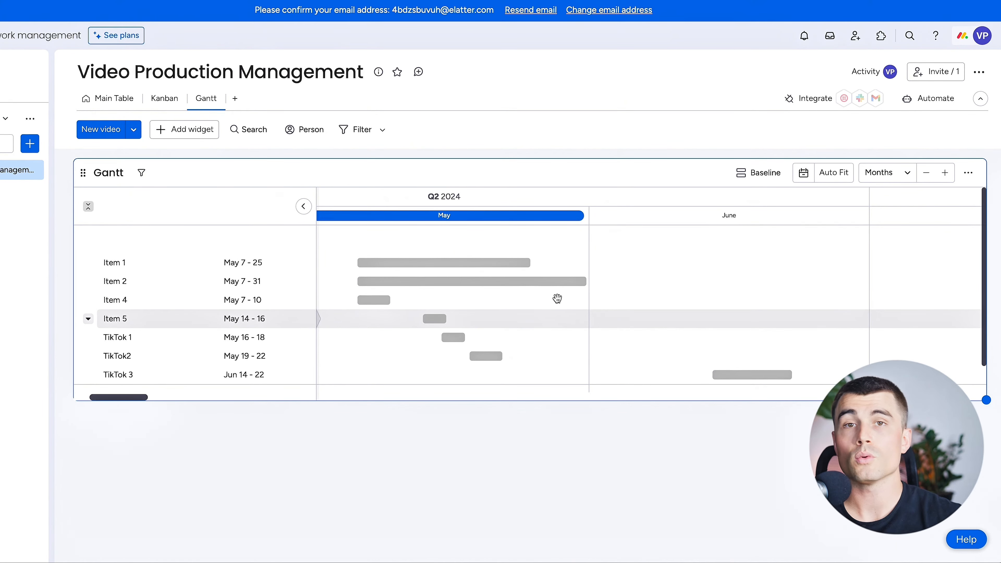
scroll(556, 299, left, 3)
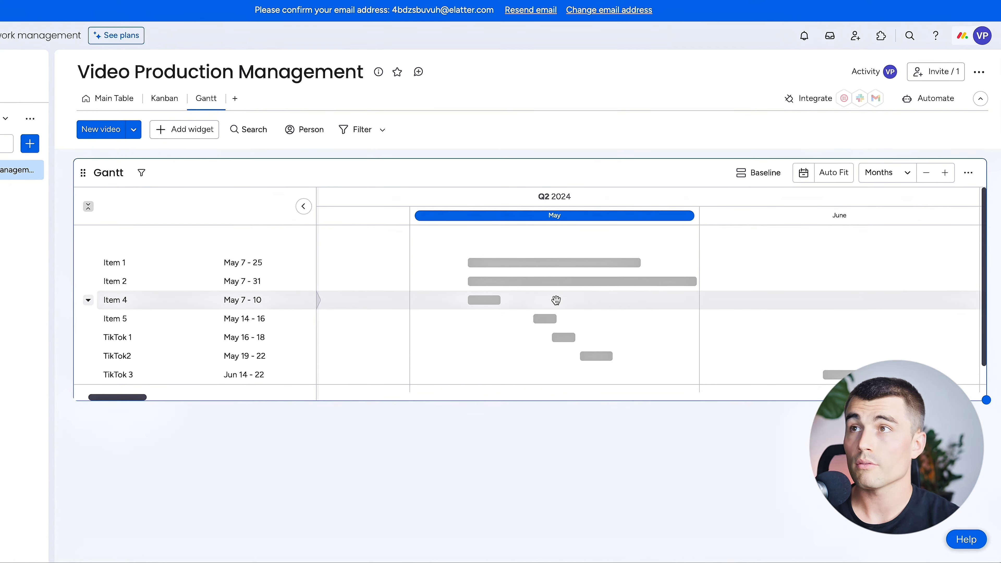
mouse_move(647, 280)
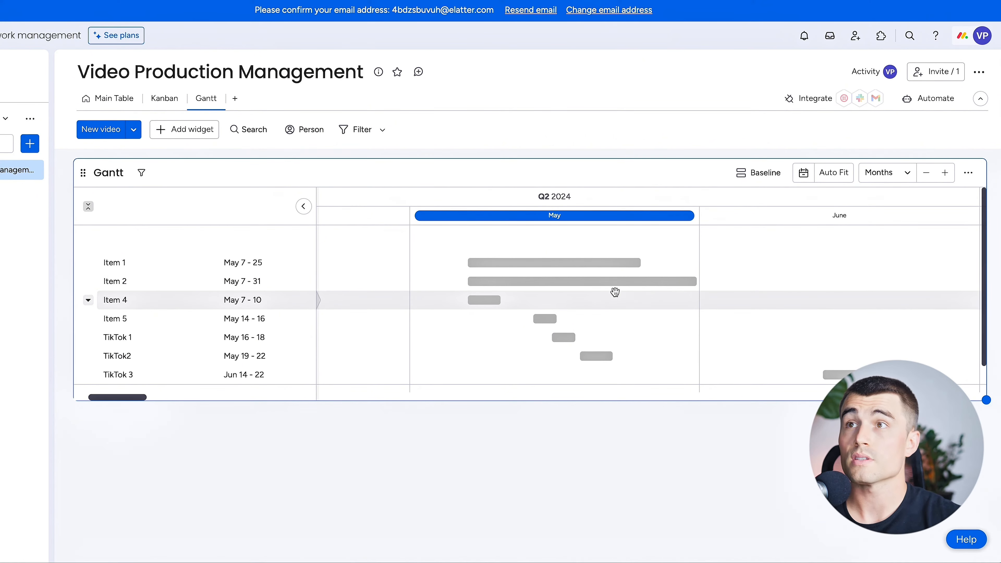
- Open the Gantt chart's settings and group its items by Group
click(758, 173)
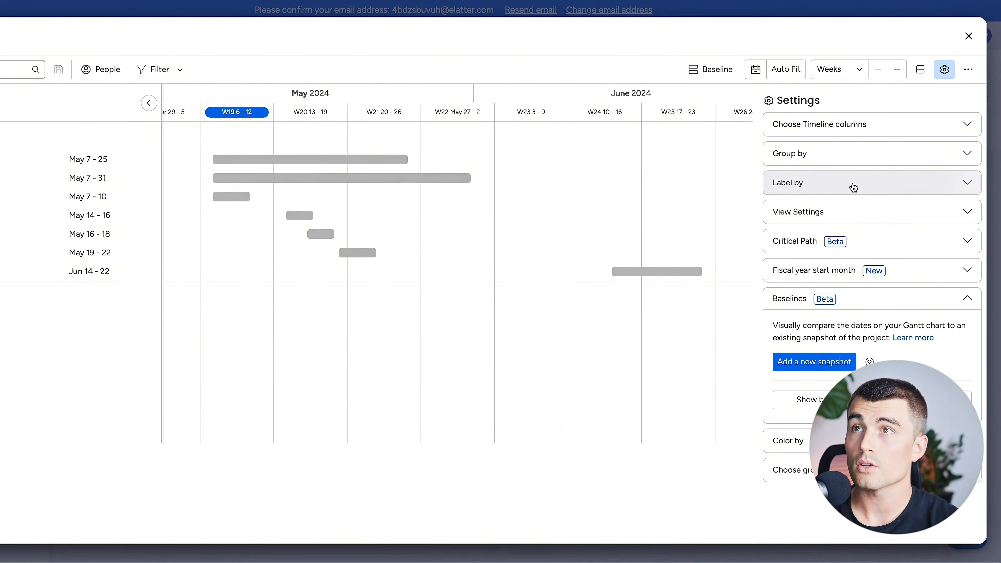
click(851, 154)
click(849, 213)
click(834, 265)
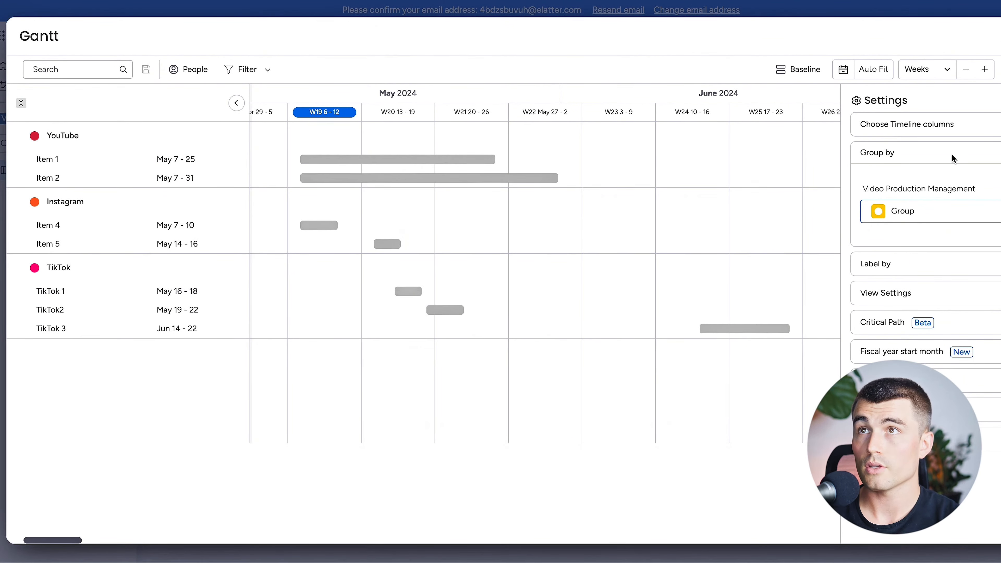
click(983, 124)
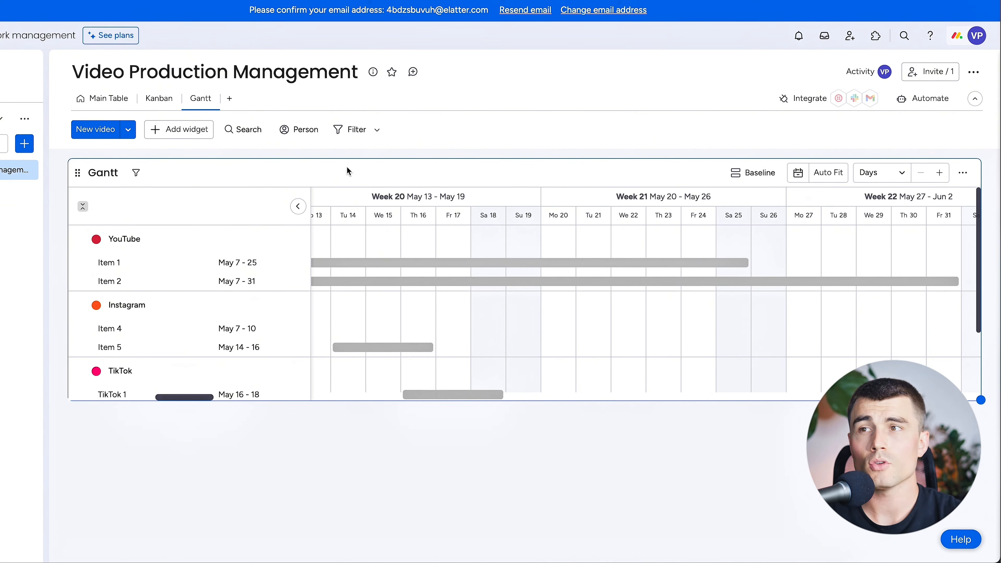
- Add a second Kanban view to the board and set its Kanban column to Priority
click(229, 98)
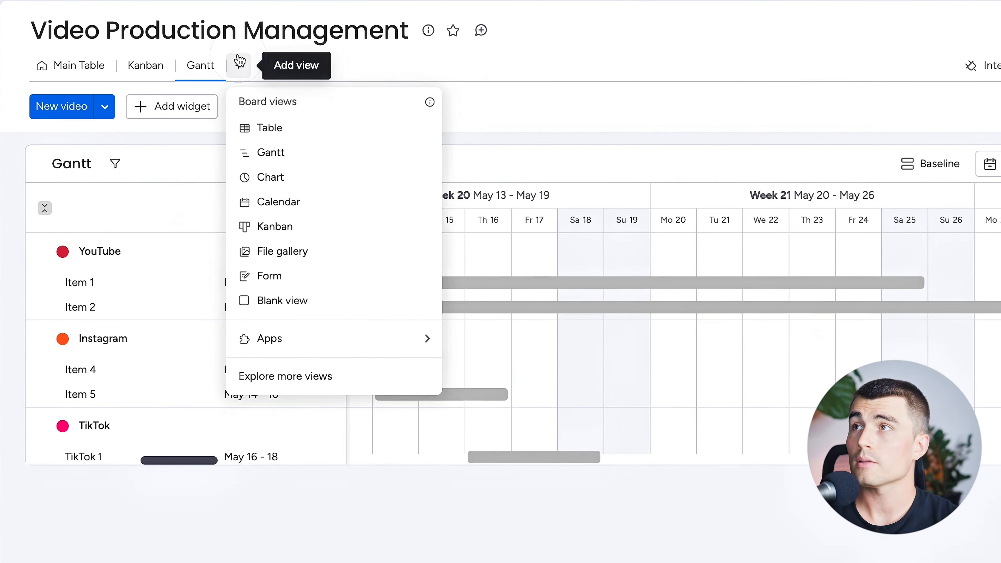
click(308, 226)
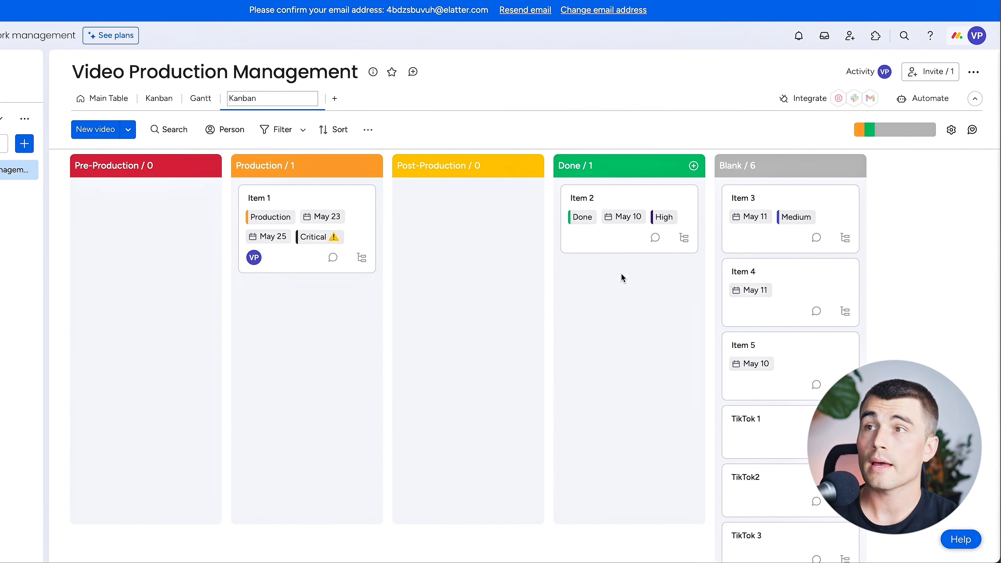
click(926, 221)
click(954, 132)
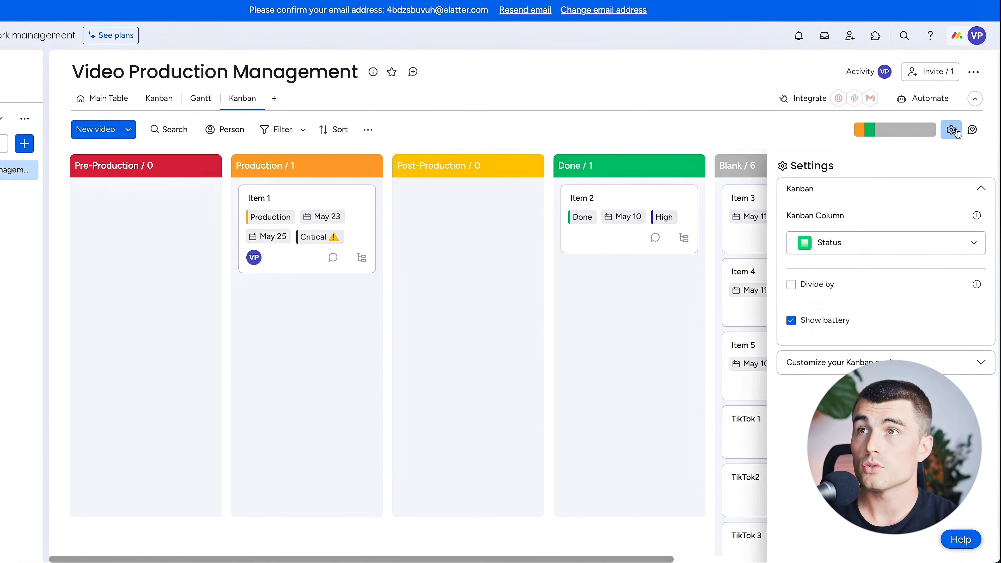
click(830, 244)
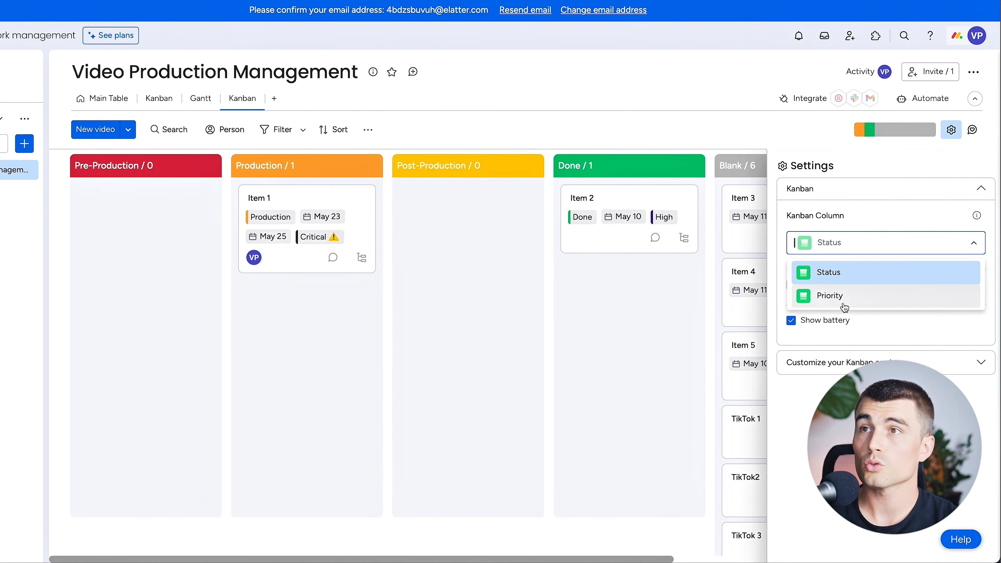
click(827, 297)
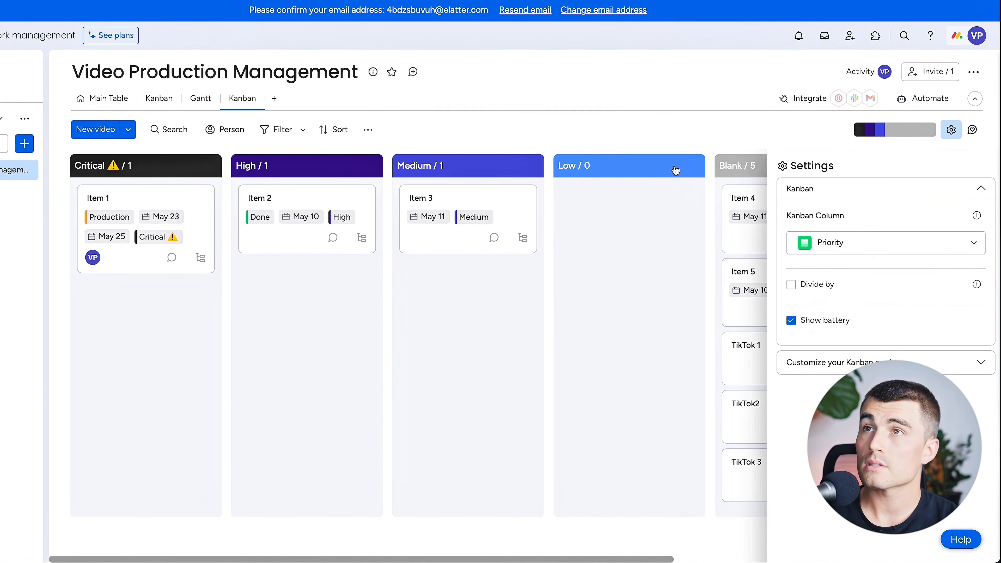
click(951, 129)
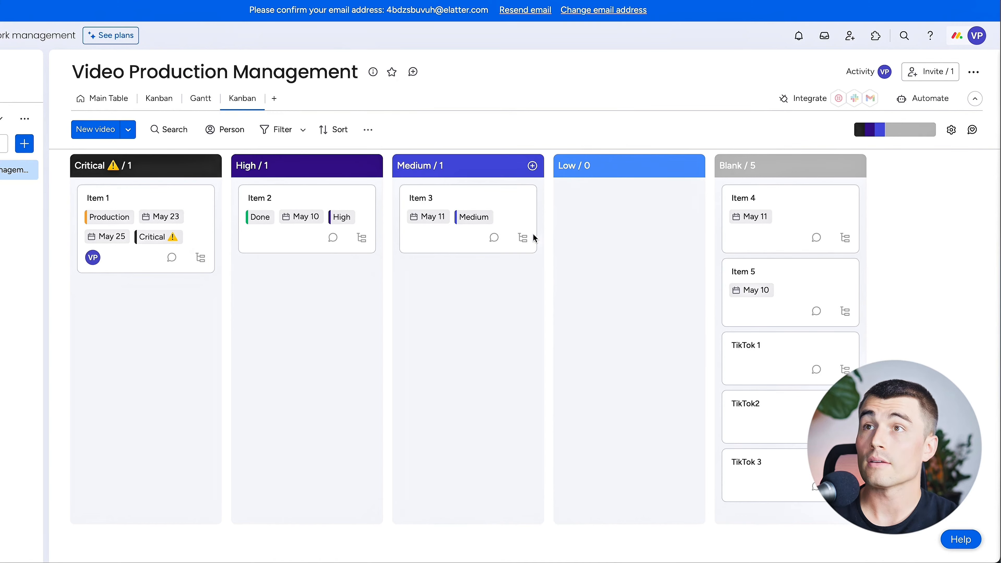
- Divide the priority Kanban view by Group
click(951, 129)
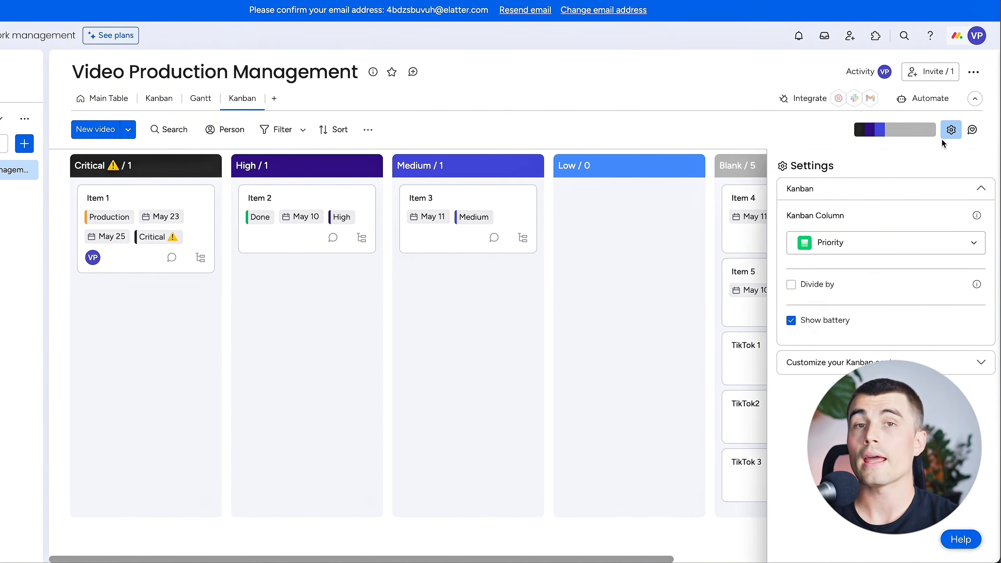
click(792, 285)
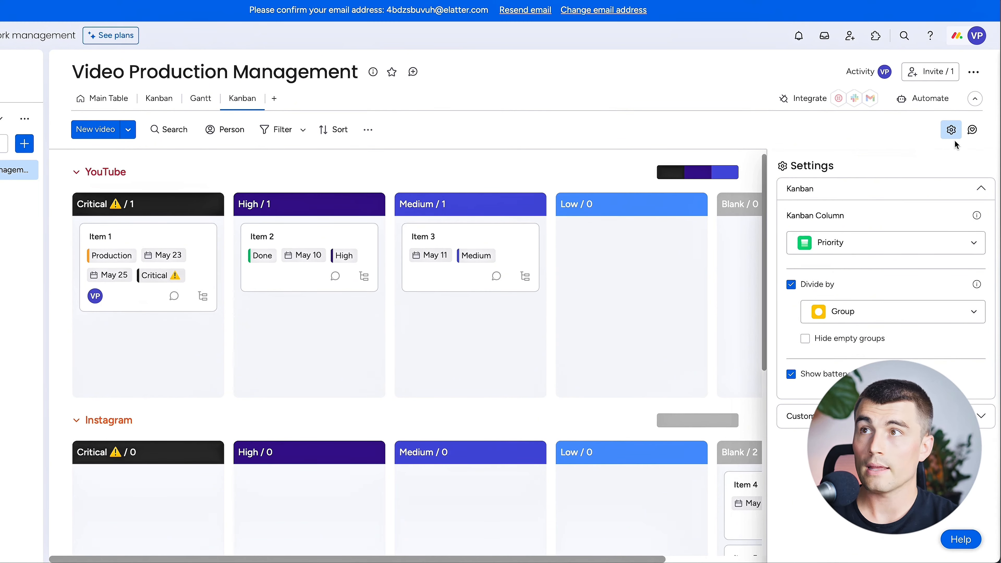
click(952, 127)
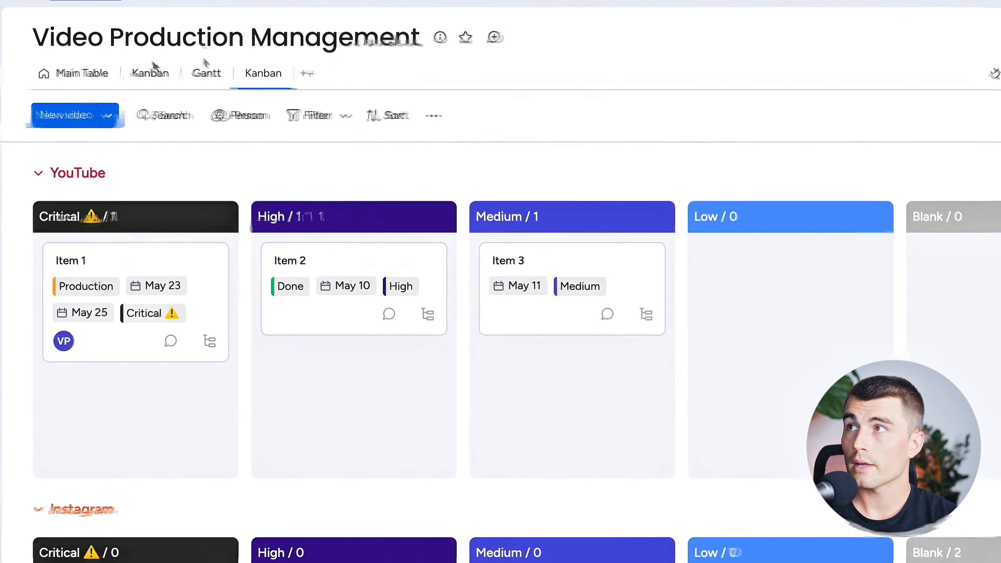
- From the main table, start a custom automation with the trigger "When Status changes to Done"
click(110, 97)
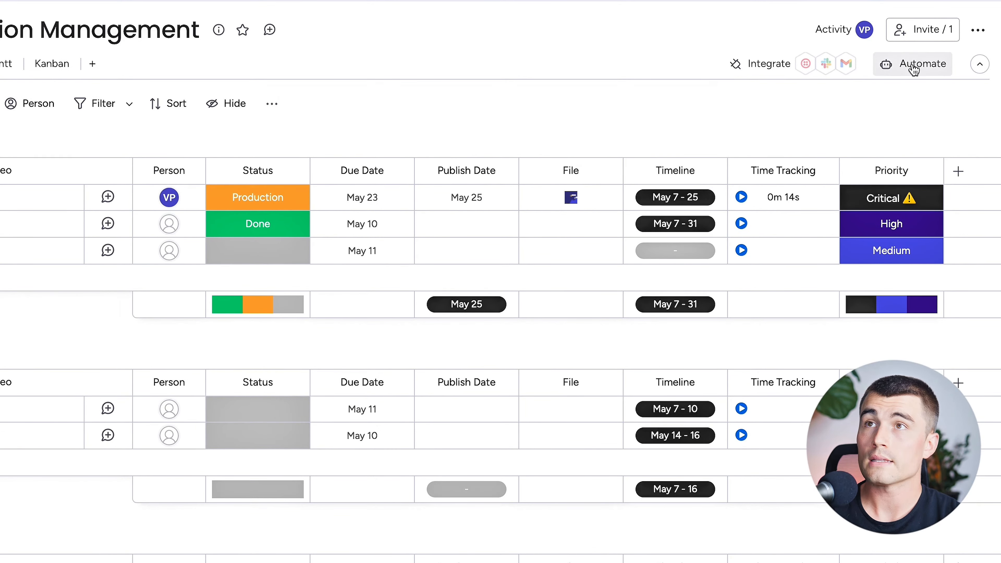
click(919, 99)
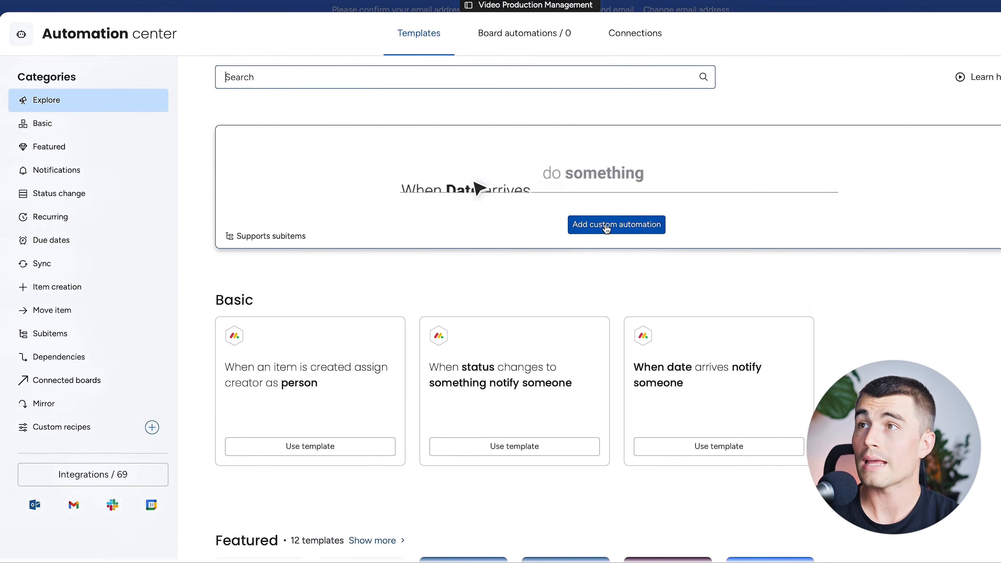
click(606, 225)
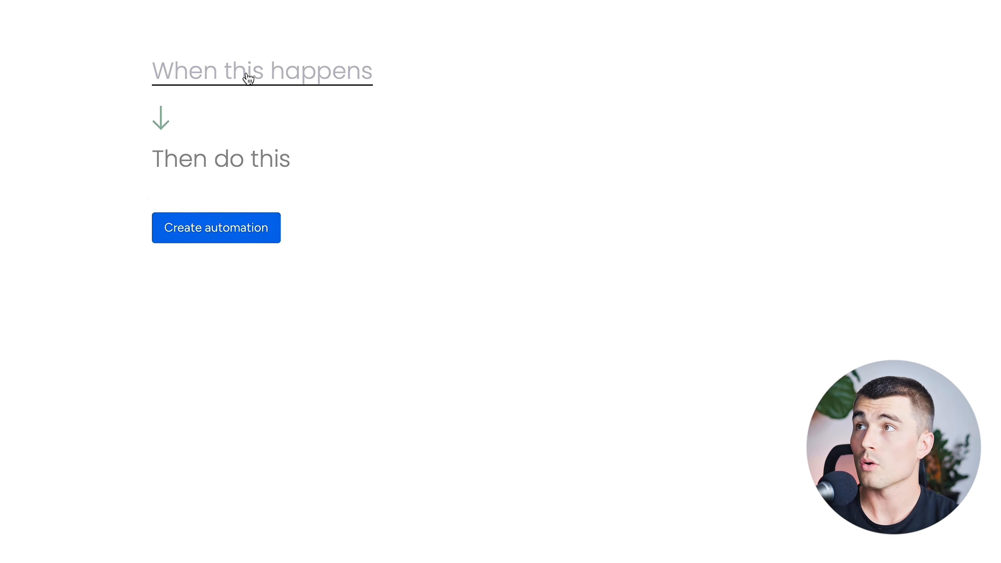
click(273, 120)
click(272, 190)
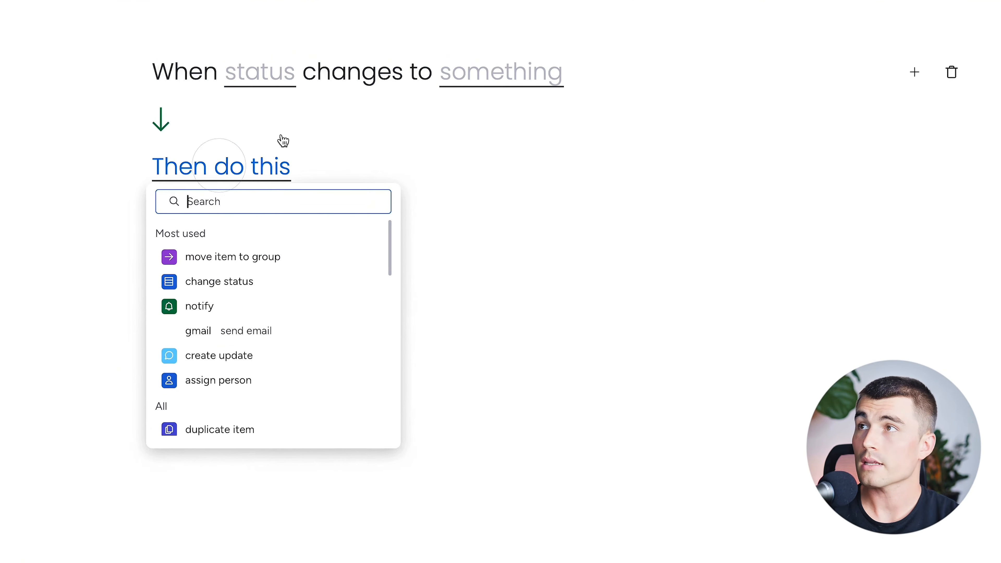
click(279, 70)
click(256, 132)
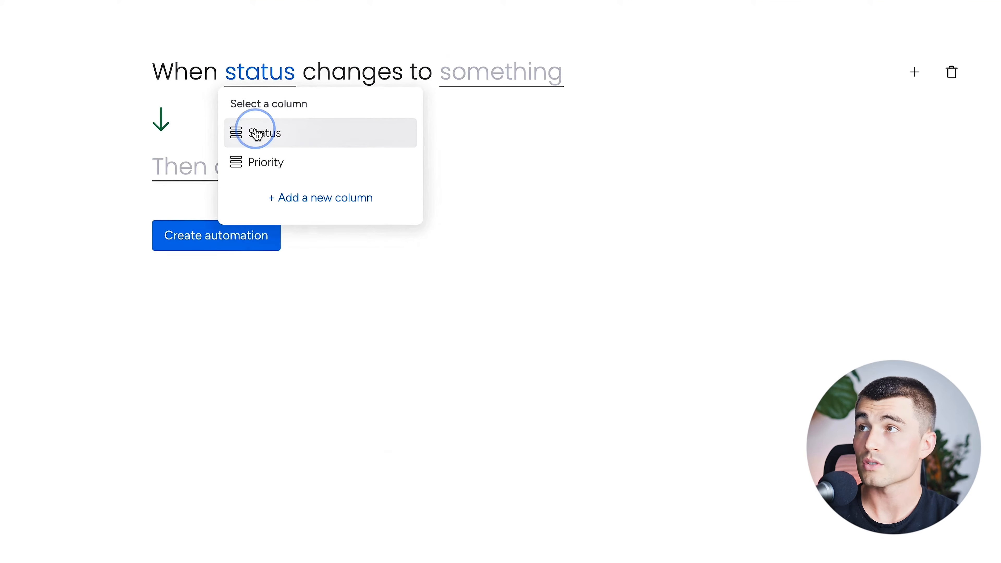
click(456, 81)
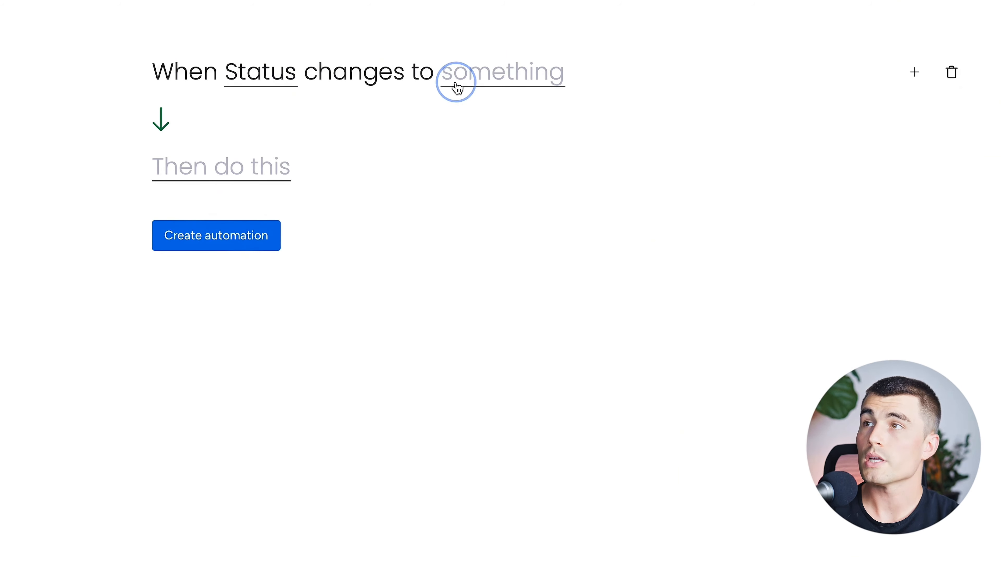
scroll(473, 170, down, 2)
click(506, 220)
- Make the automation notify Me with the message "Hey this video is DONE", and create it
click(271, 174)
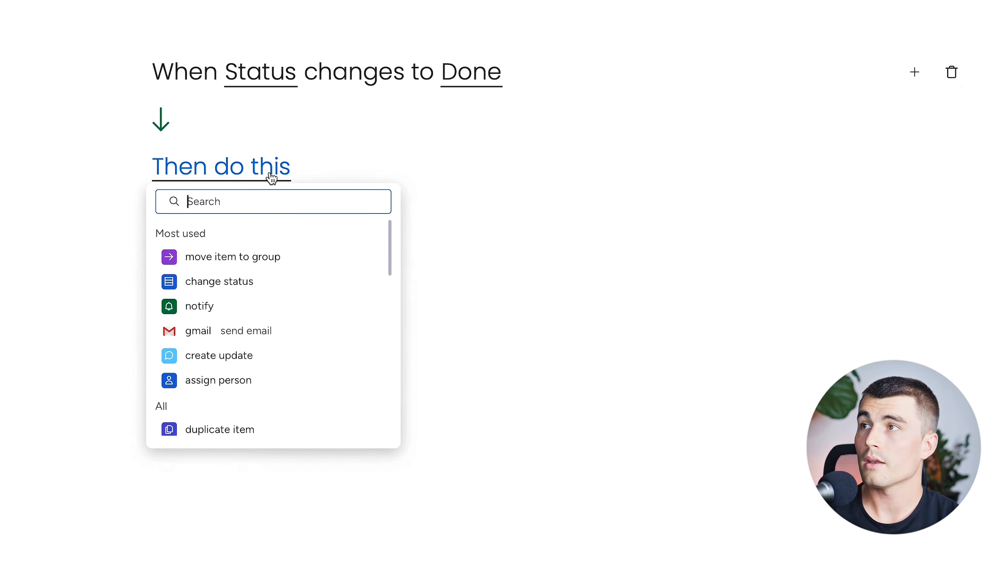
click(279, 312)
click(250, 167)
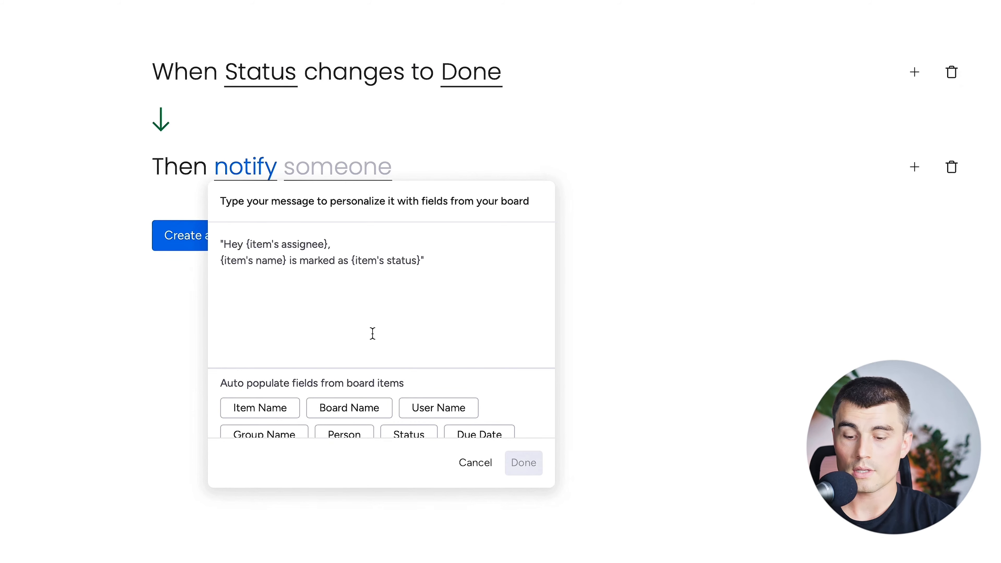
text(Hey this video is DONE)
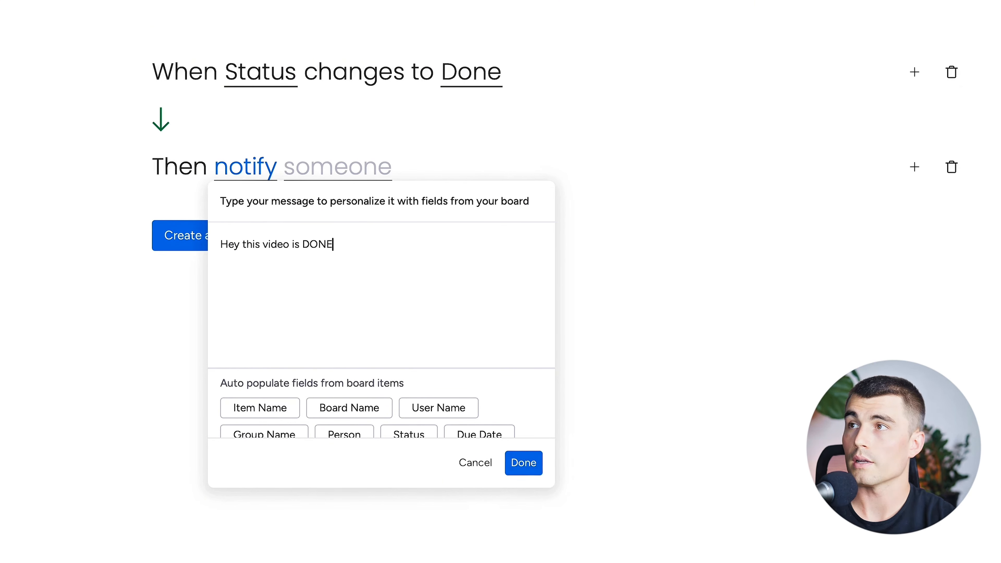
click(527, 461)
click(351, 167)
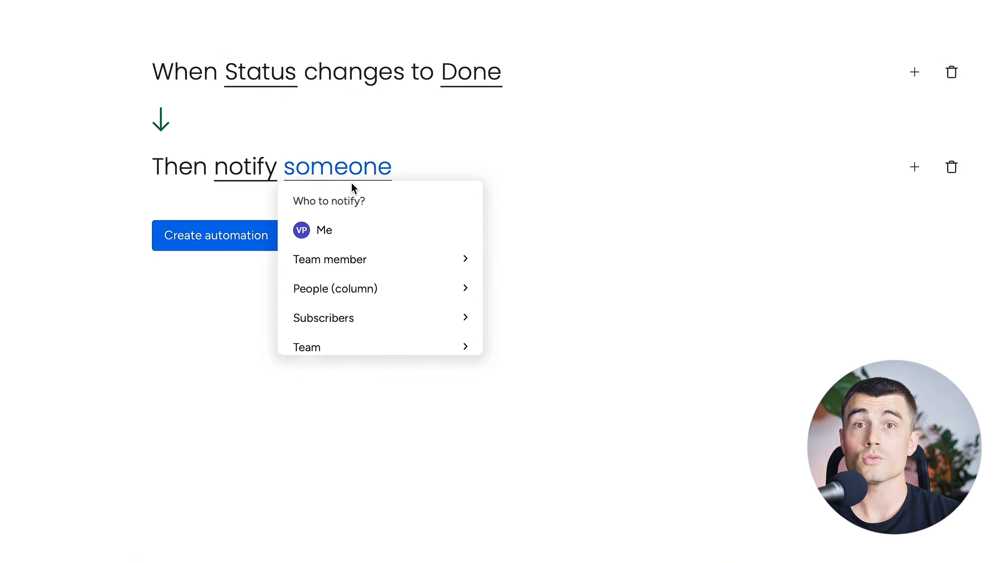
click(337, 233)
click(241, 239)
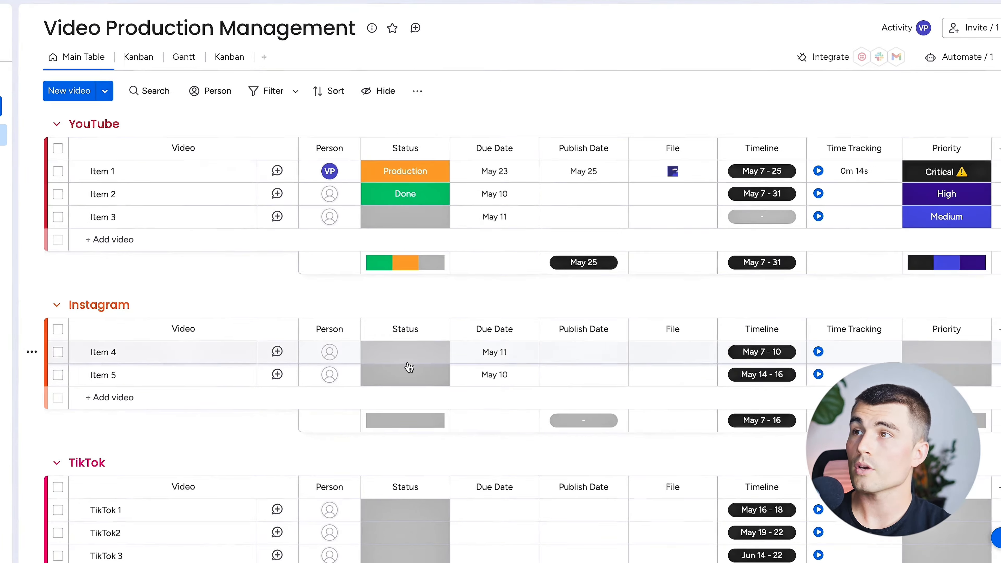
- Set Item 4's status to Done, open the resulting automation notification, and dismiss the mobile app pop-up
click(405, 369)
click(398, 434)
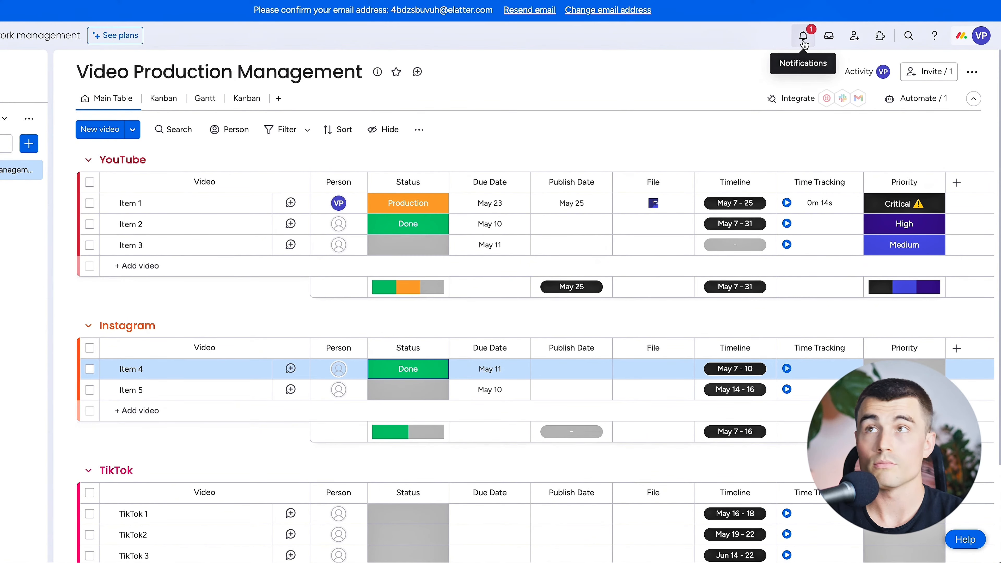
click(802, 36)
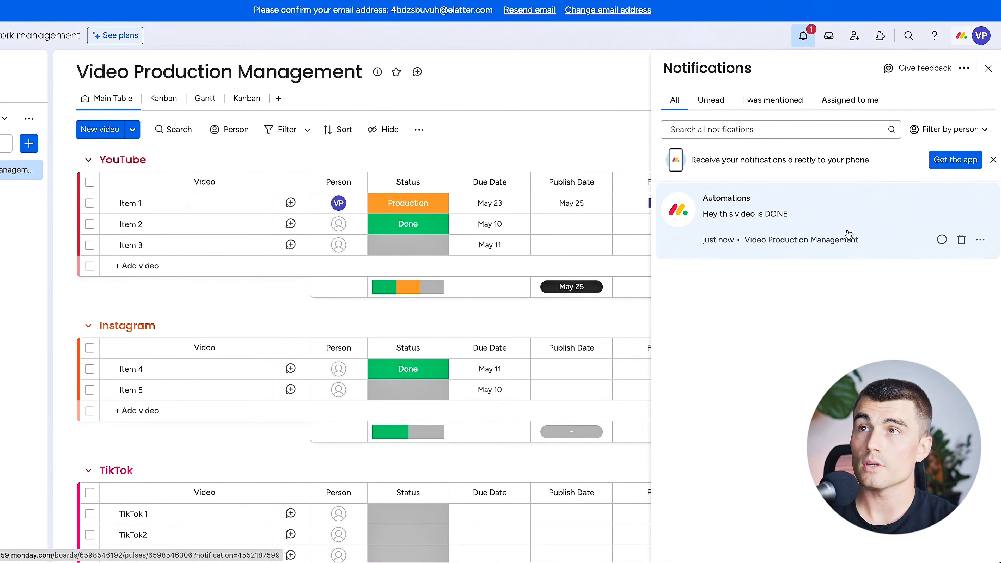
click(819, 211)
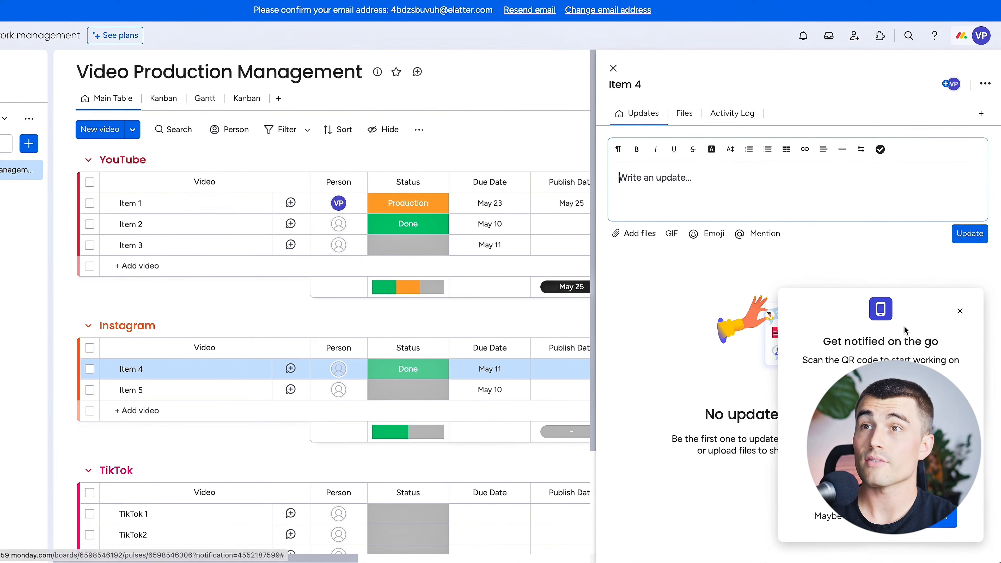
click(959, 312)
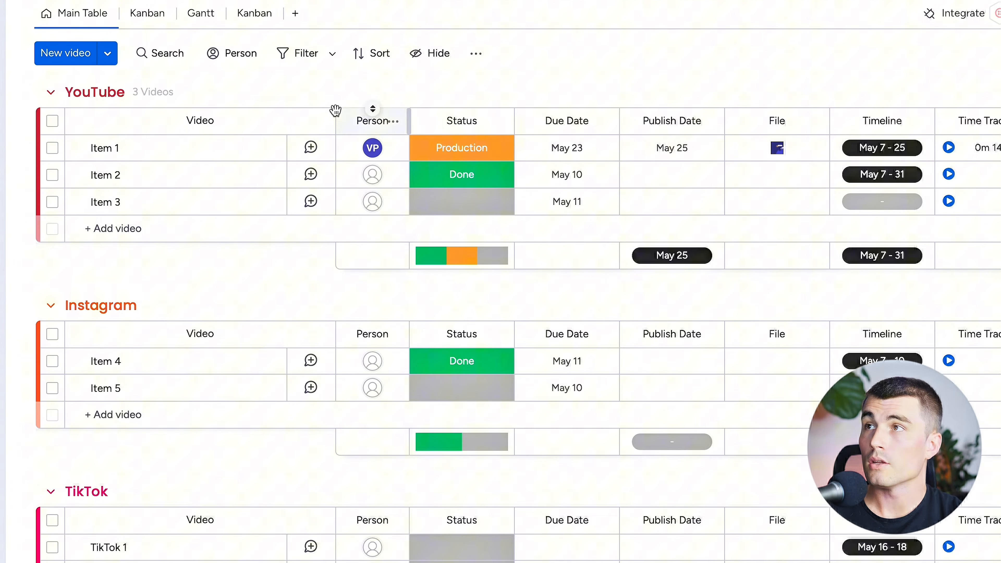
- Narrow the Video column and rename the Person column to Host
drag(334, 121, 261, 121)
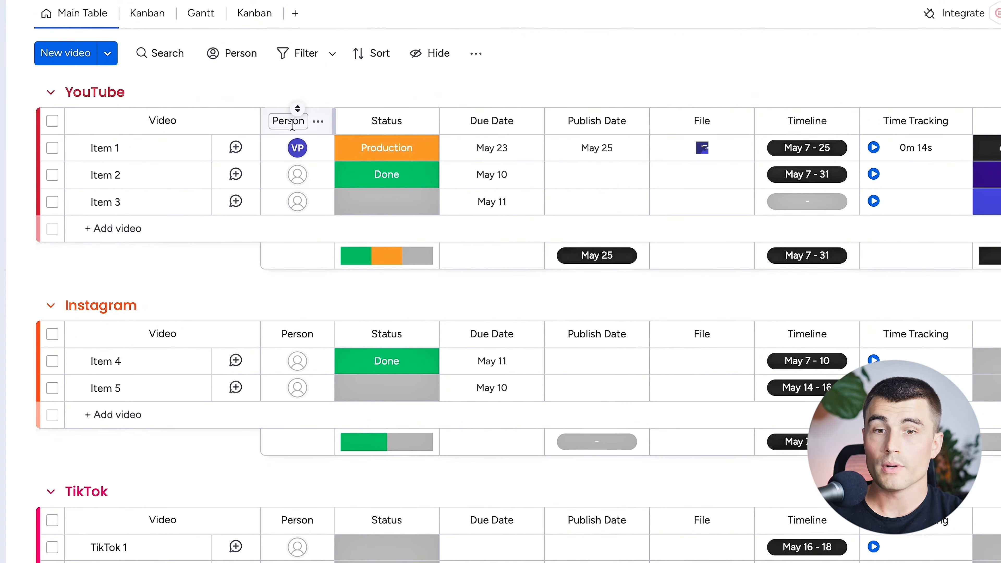
click(292, 123)
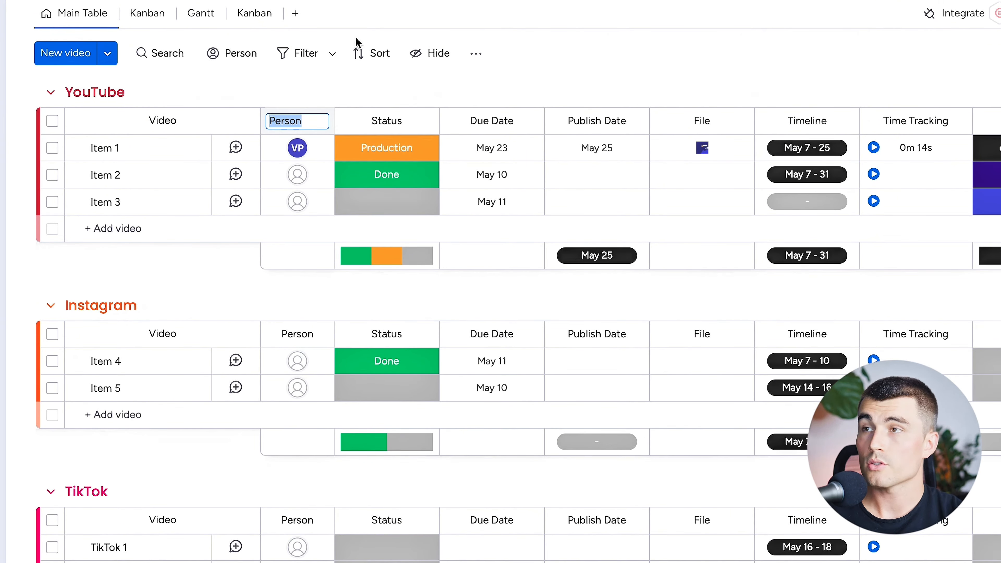
text(H)
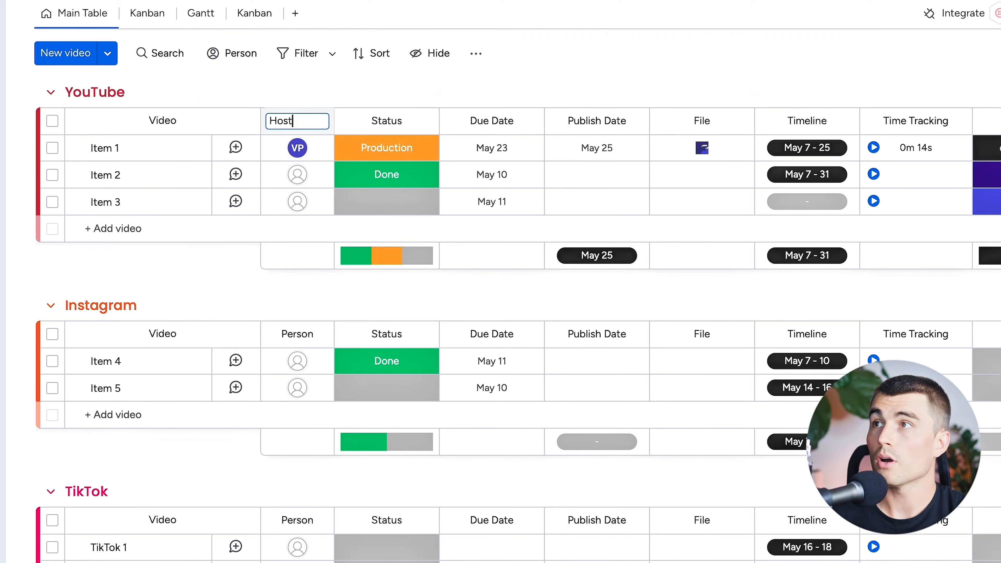
text(ost)
key(Return)
- Add a People column, place it between Host and Status, and name it Scripter
click(973, 117)
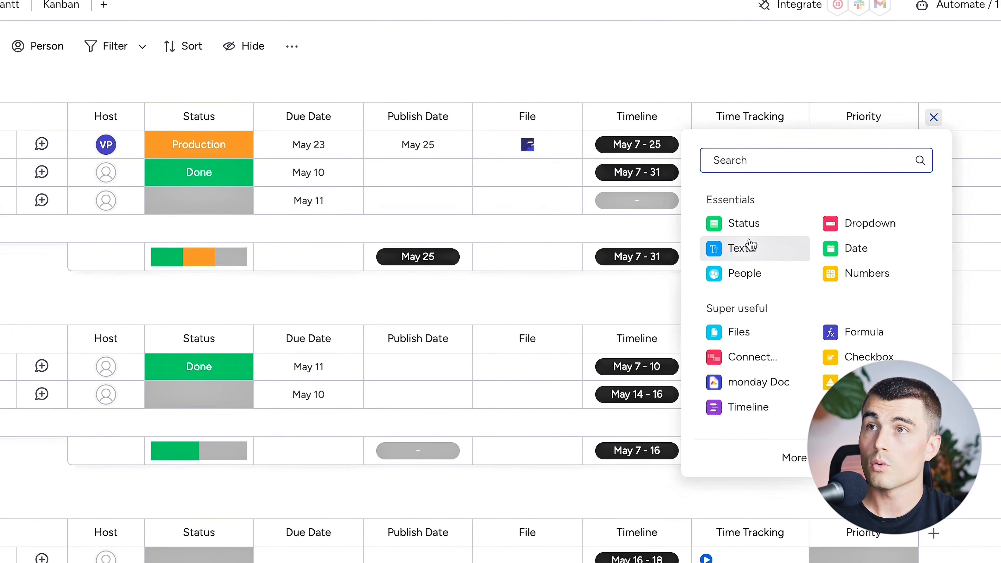
click(745, 273)
drag(962, 105, 211, 105)
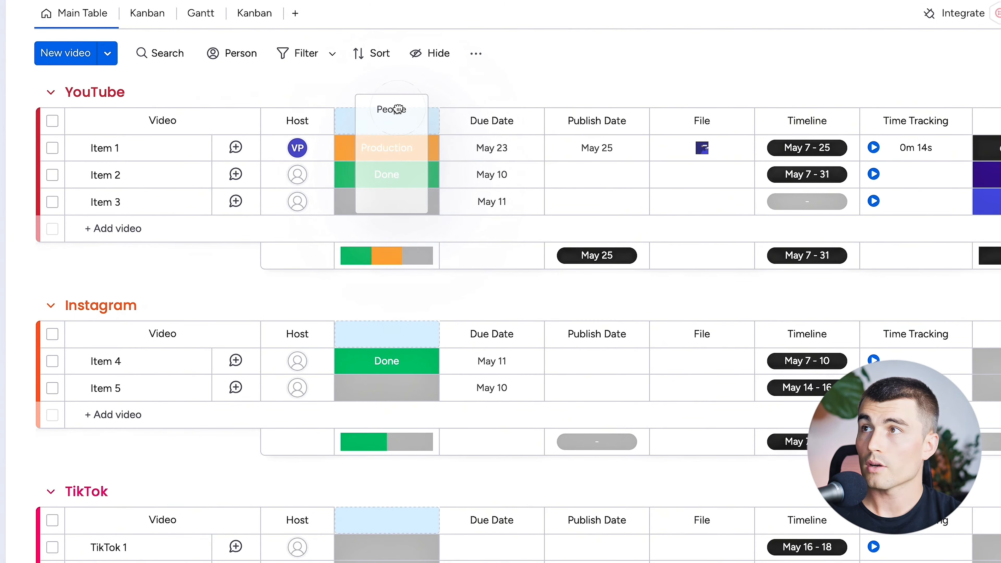
drag(399, 108, 390, 121)
click(369, 120)
text(Scr)
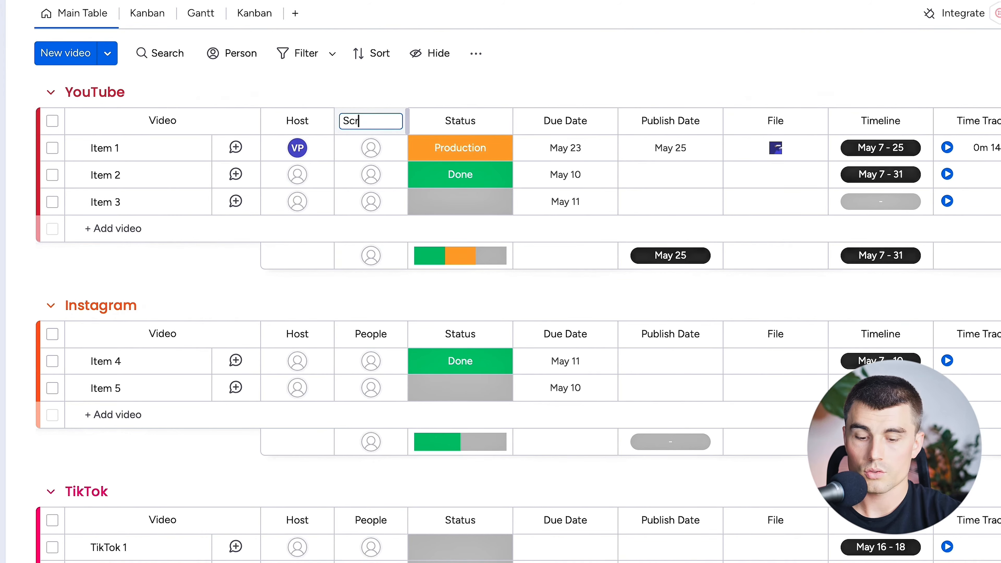
text(ipter)
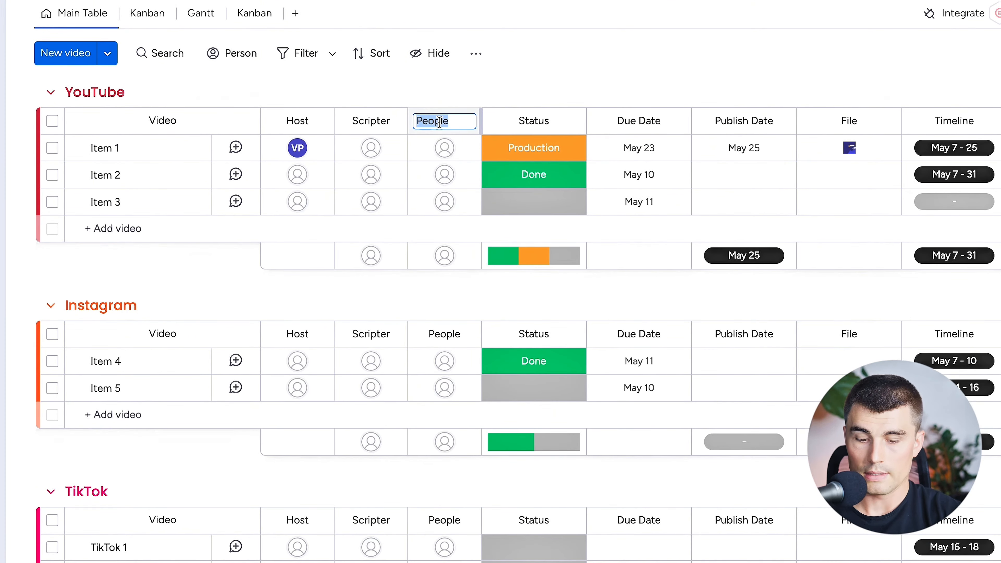
- Rename the People column after Scripter to Editor and the one after it to Thubmnail
text(Editor)
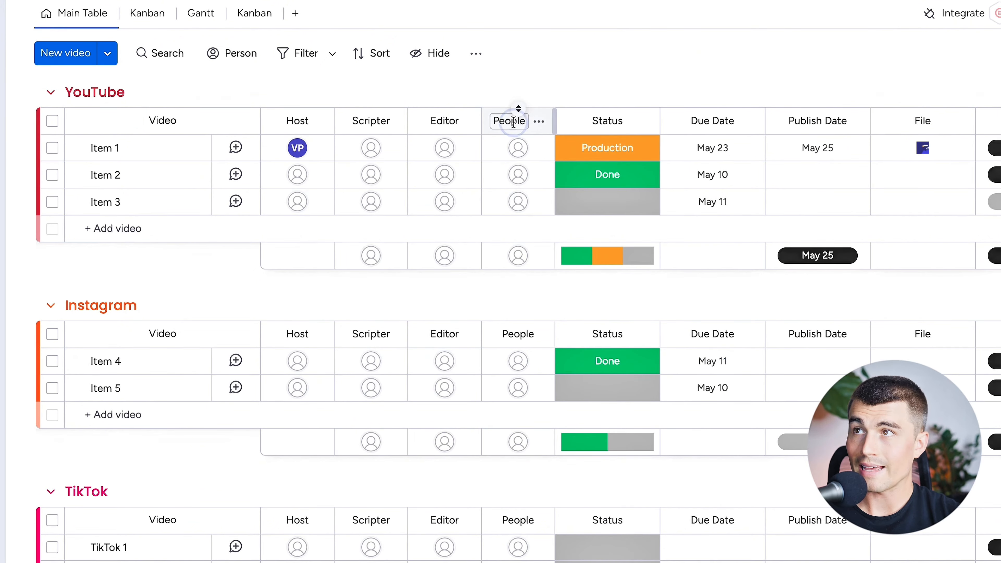
click(518, 121)
text(Thumbnai)
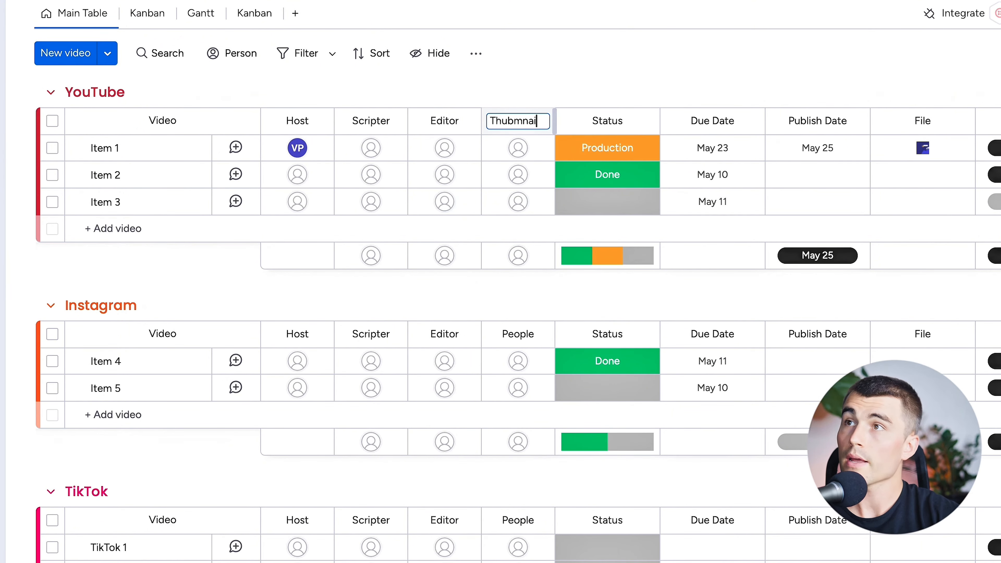
text(l)
key(Return)
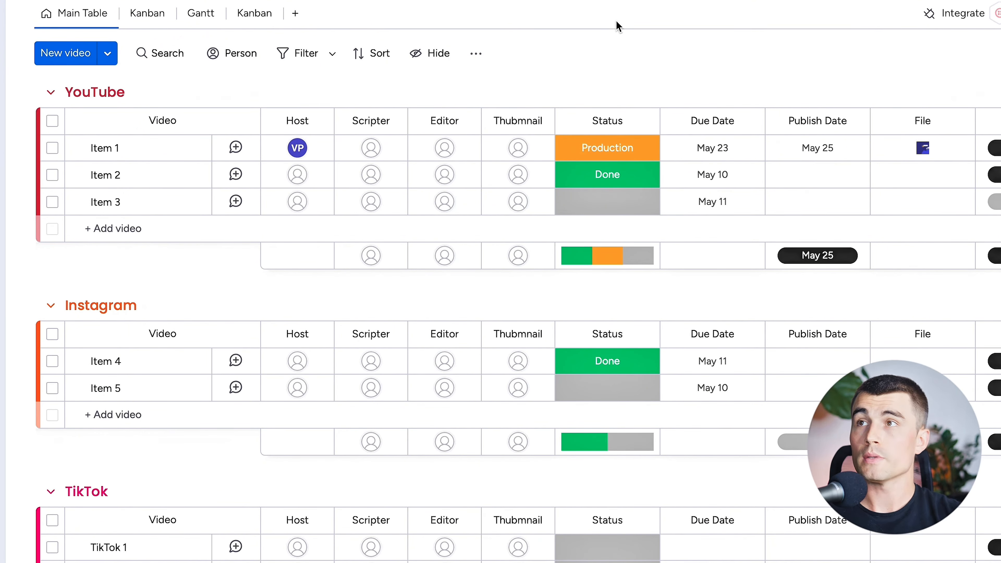
- Rename the Status column to Video Status
click(601, 123)
text(Video)
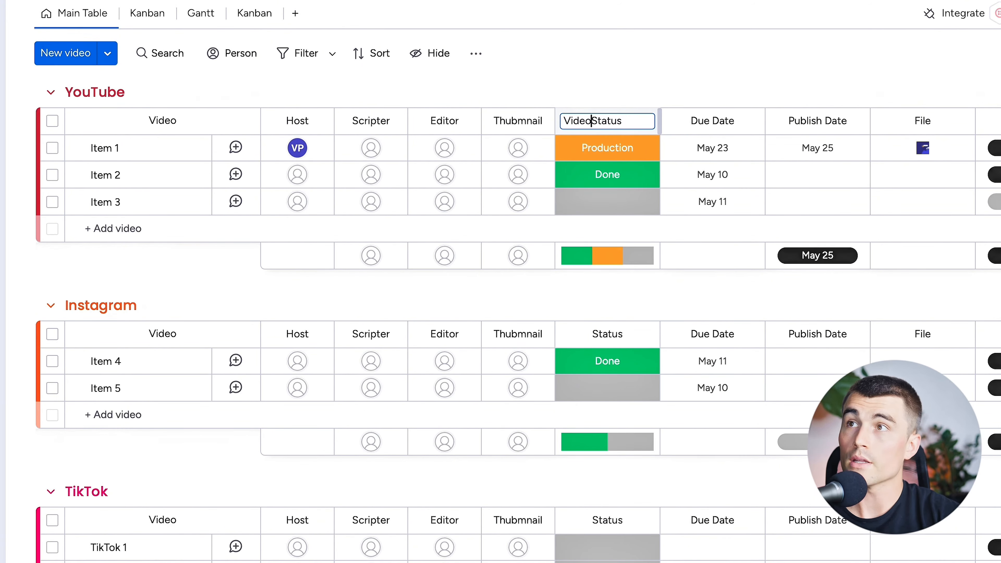
key(Return)
- Add a Status column directly after Video Status and name it Thumbnail Status
click(644, 121)
mouse_move(744, 326)
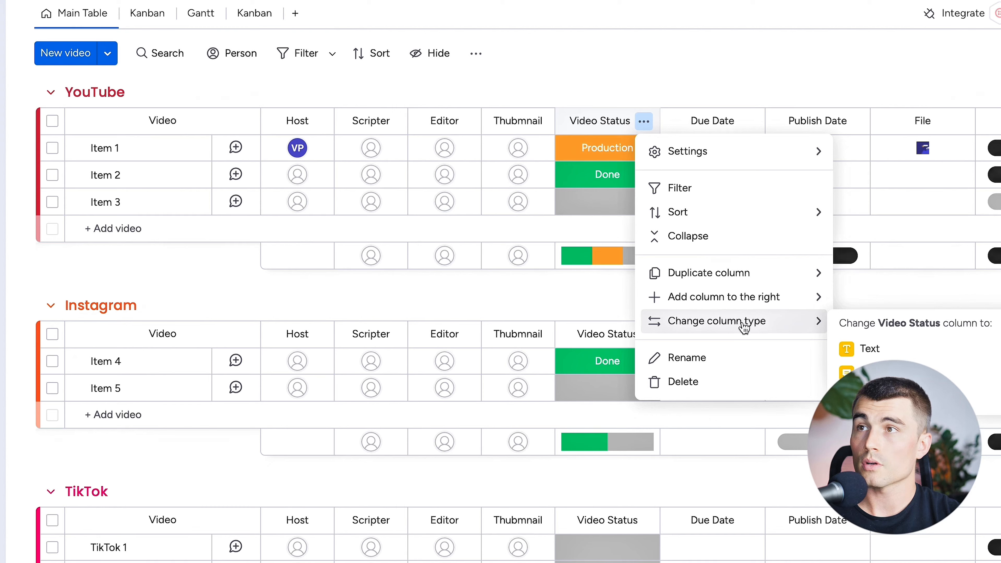
mouse_move(749, 298)
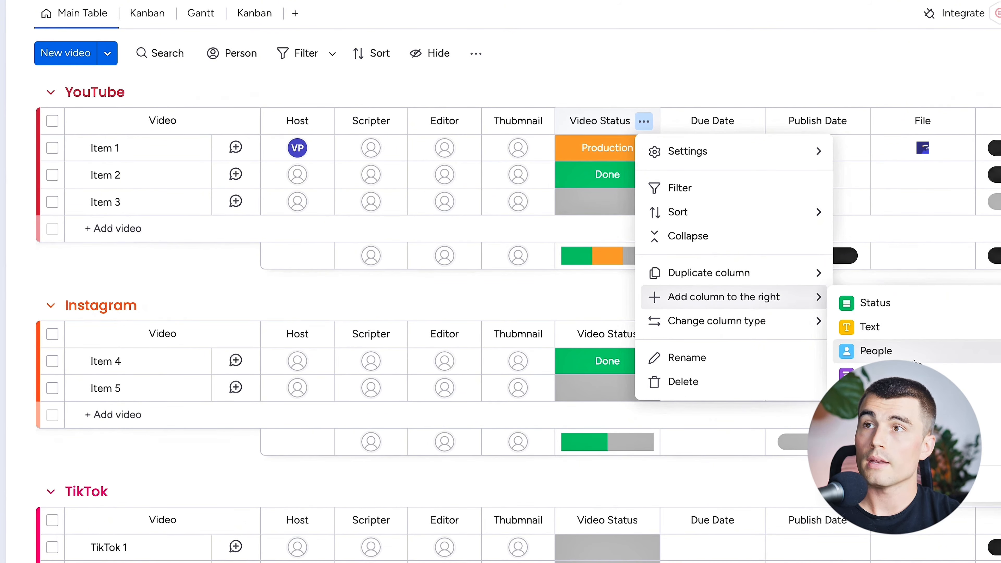
click(920, 303)
click(721, 121)
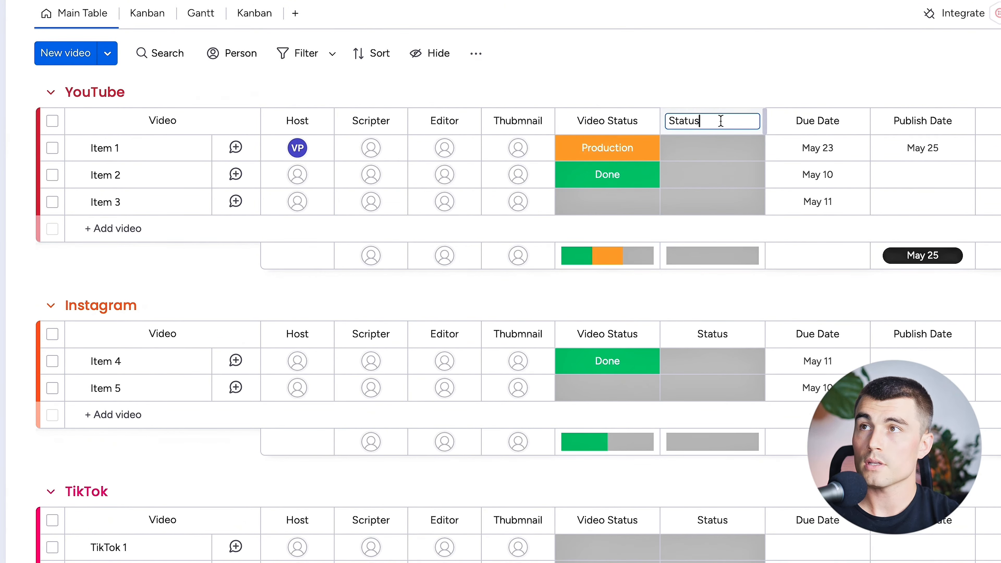
text(Thumbnail)
- Add an Ideas label at the top of the Video Status labels, applied to Item 1
click(608, 150)
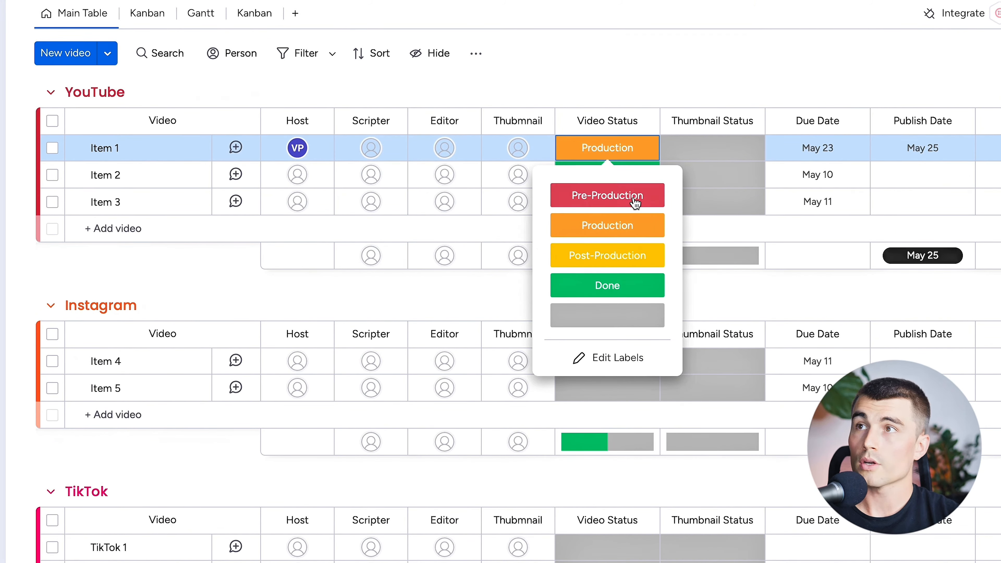
click(607, 195)
click(607, 148)
click(609, 358)
click(609, 346)
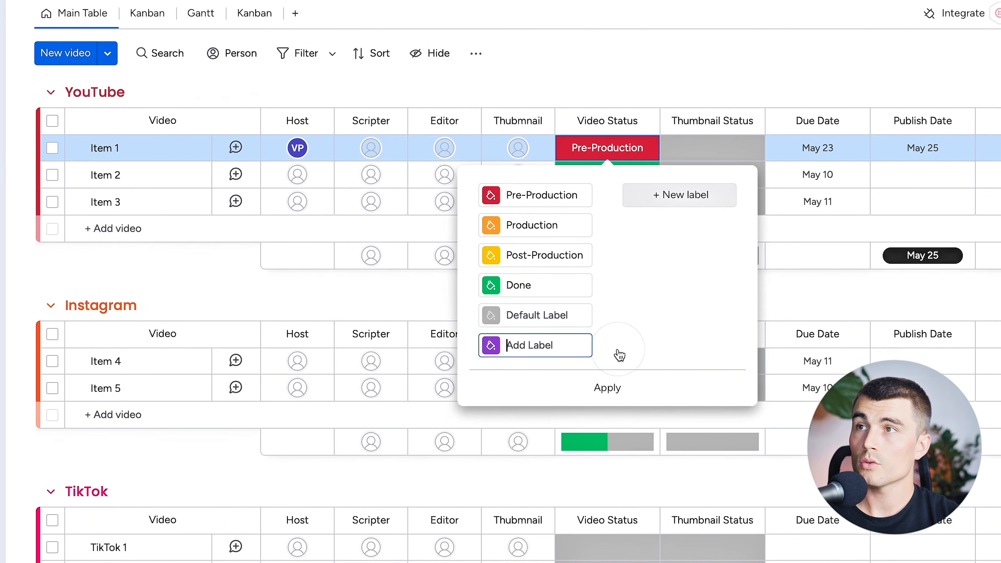
click(545, 346)
text(Ideas)
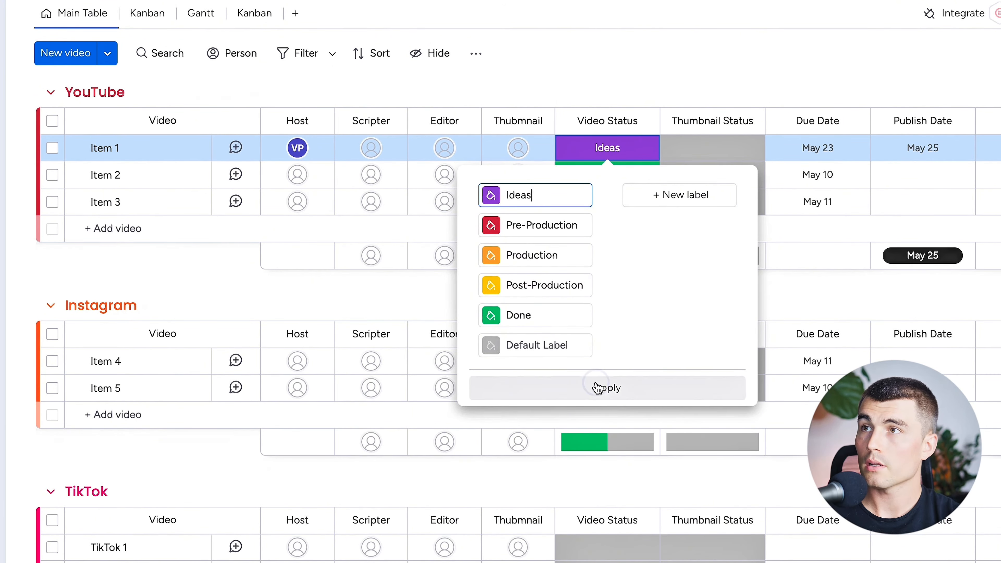
click(598, 388)
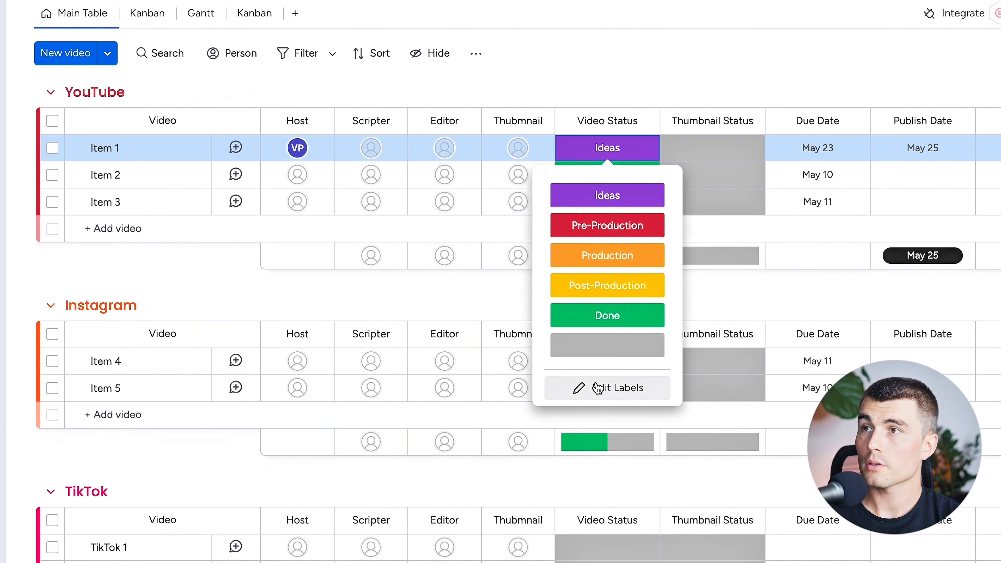
- Add a Scripting In Progress label after Ideas in Video Status and rename the Pre-Production label to Filming
text(ripting)
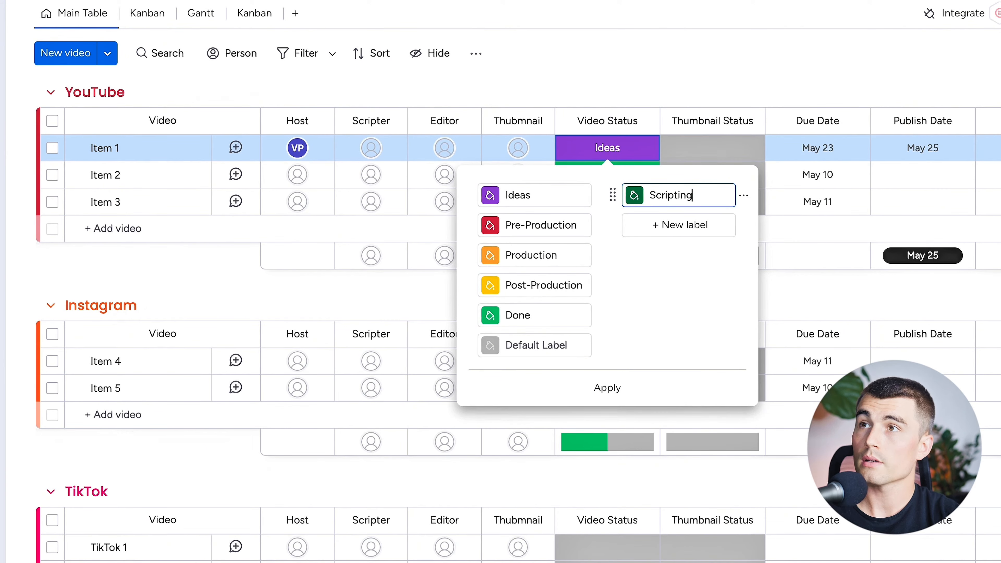
text( In Progress)
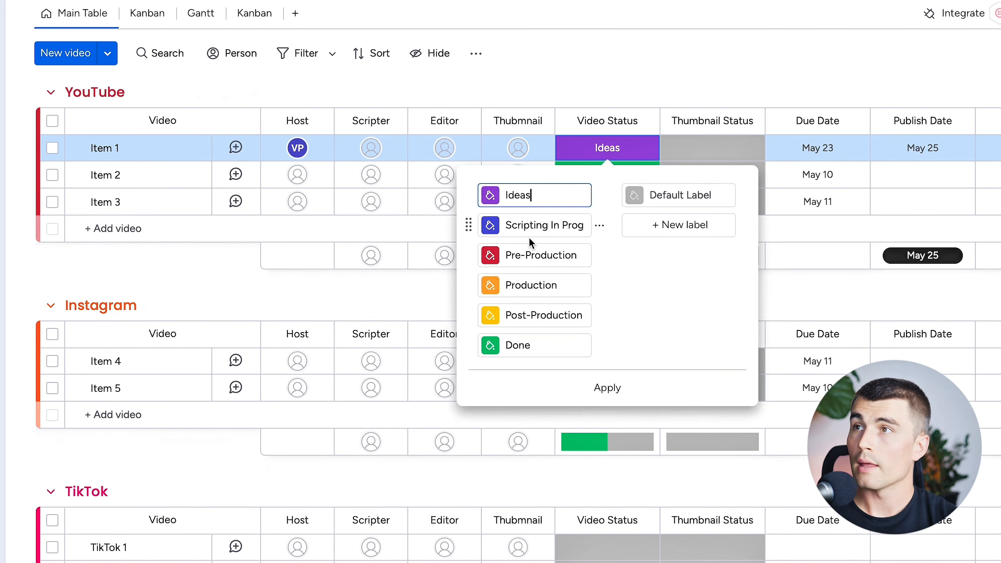
triple_click(530, 253)
text(Filming)
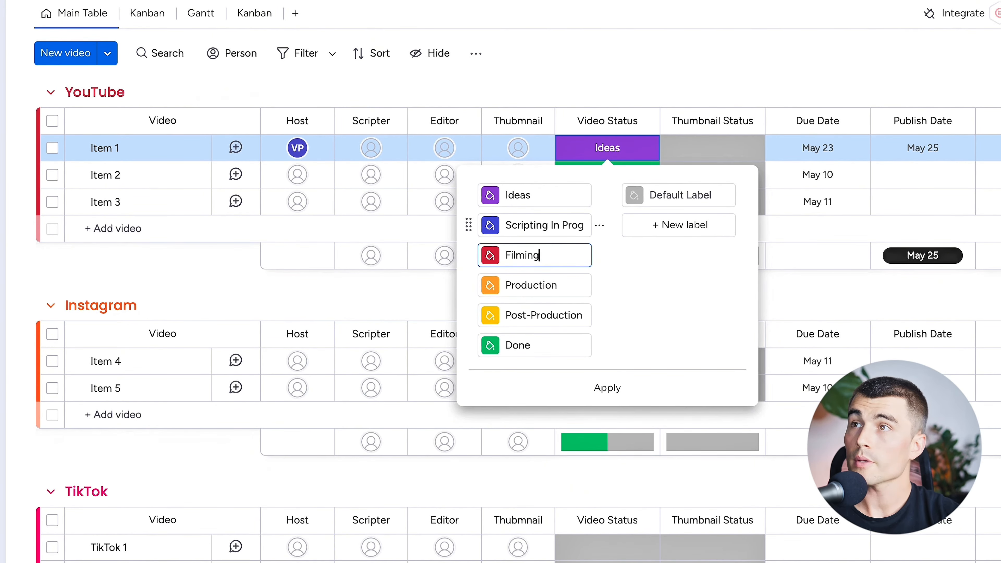
- Move the Post-Production label above Production and rename the Production label to Ready to Publish
drag(468, 315, 473, 282)
triple_click(536, 313)
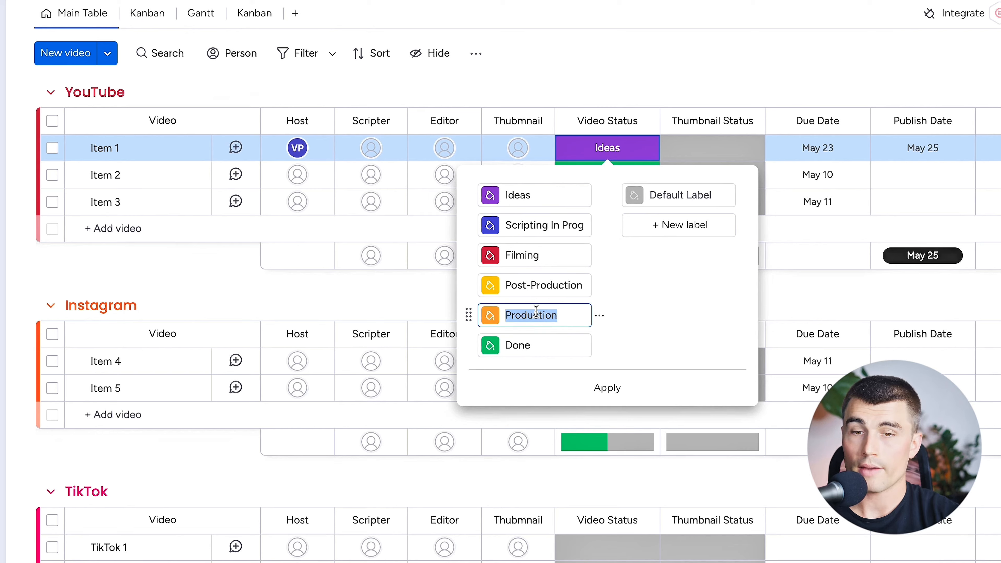
text(Ready to )
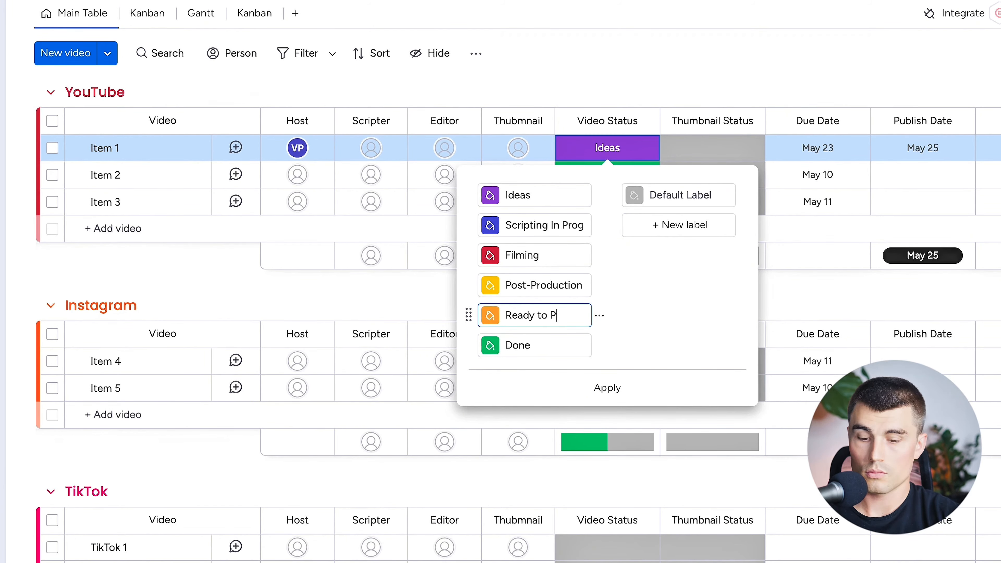
text(Publish)
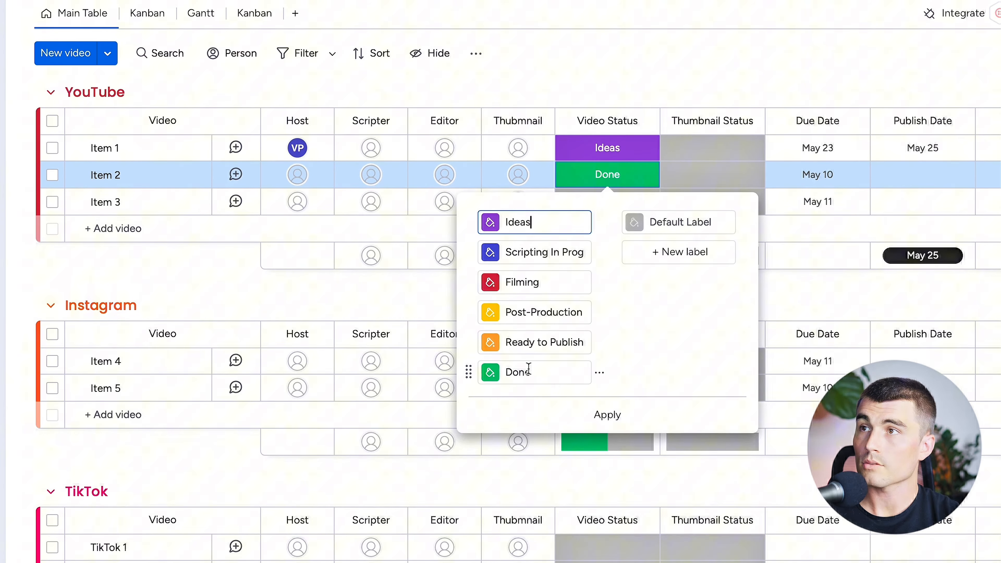
- Rename the Video Status label Done to Published
double_click(528, 373)
text(Published)
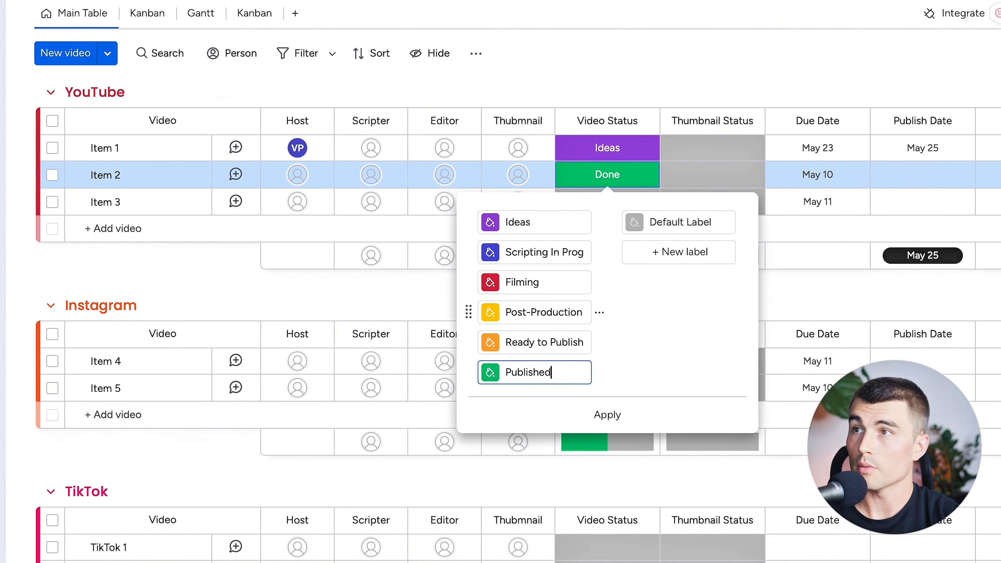
click(700, 146)
- Set Item 1's Thumbnail Status to the Stuck label and rename that label to Not Started
click(703, 150)
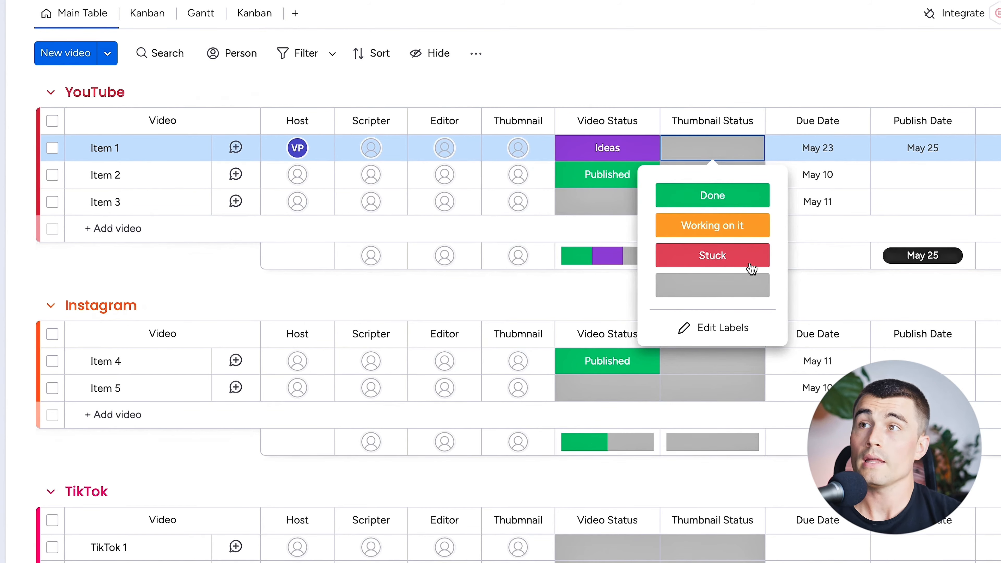
click(719, 249)
click(714, 329)
double_click(720, 254)
text(Not Started)
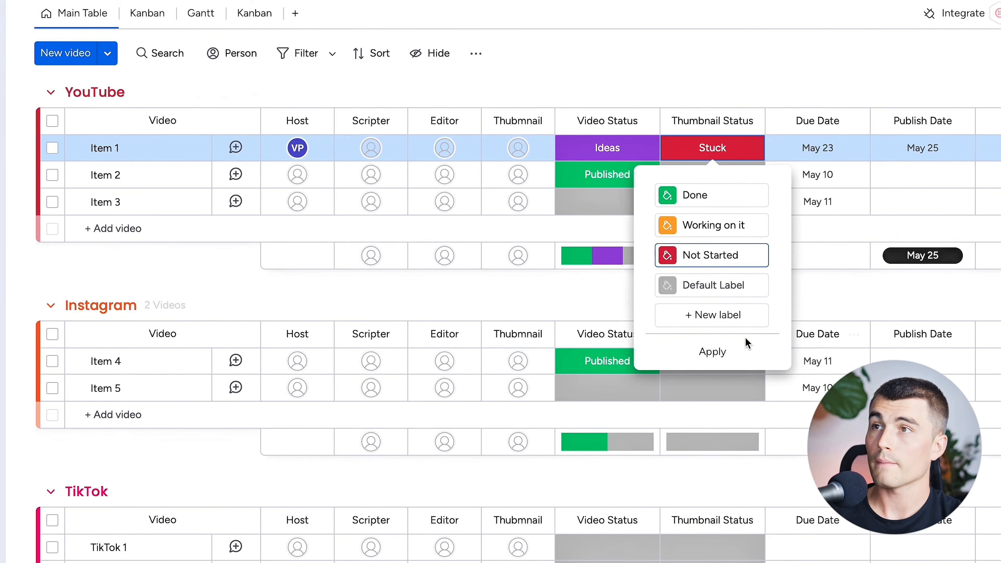
click(712, 351)
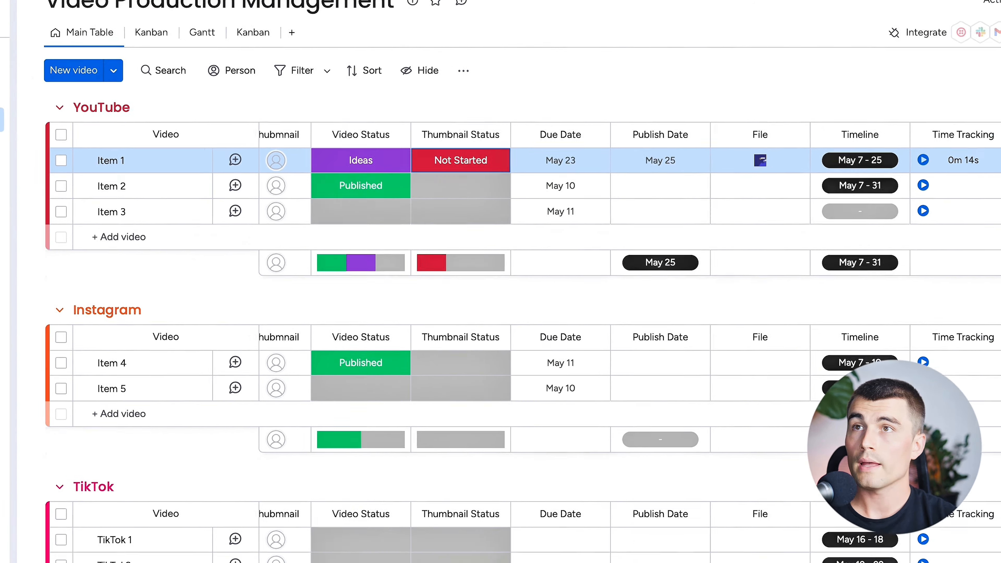
- Add a Text column after Priority and name it Notes
click(967, 182)
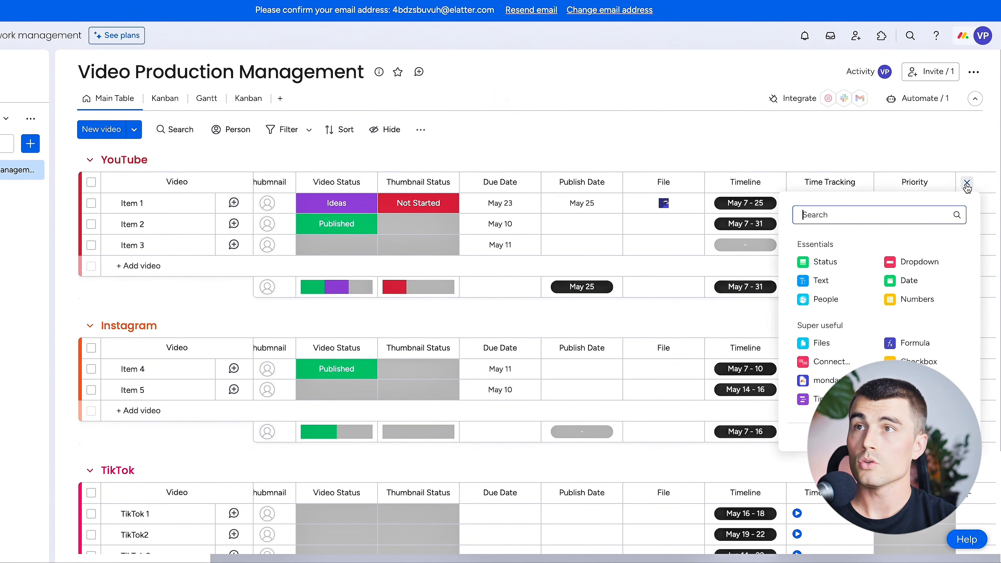
click(806, 281)
click(929, 181)
key(ctrl+a)
text(Note)
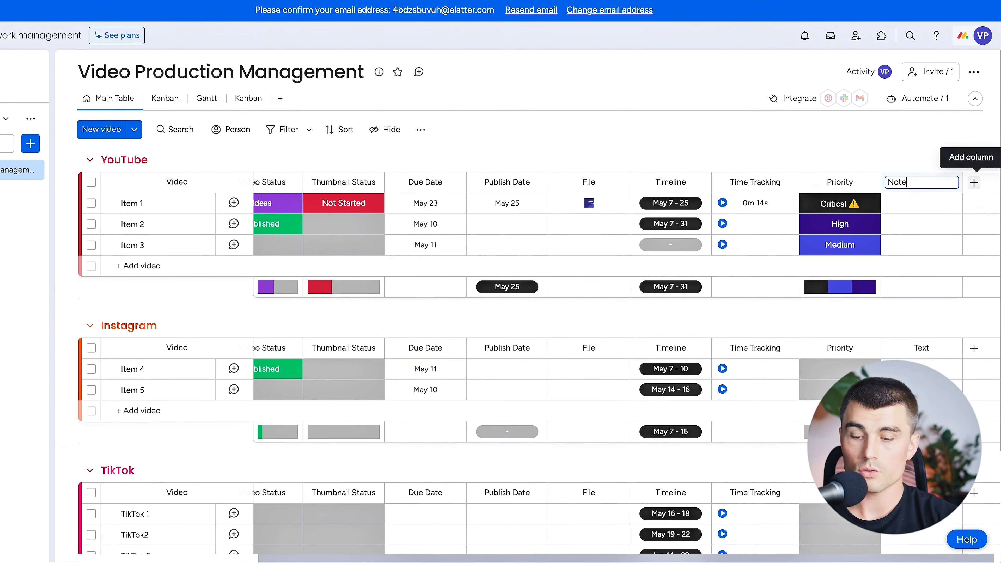
key(Return)
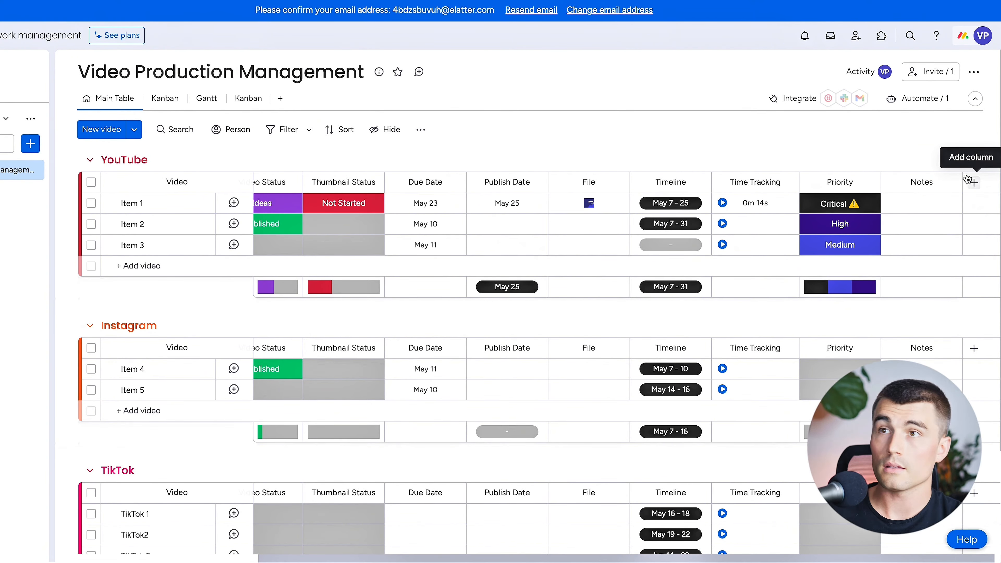
- Search the column types for "tag" and add a Tags column after Notes
click(971, 182)
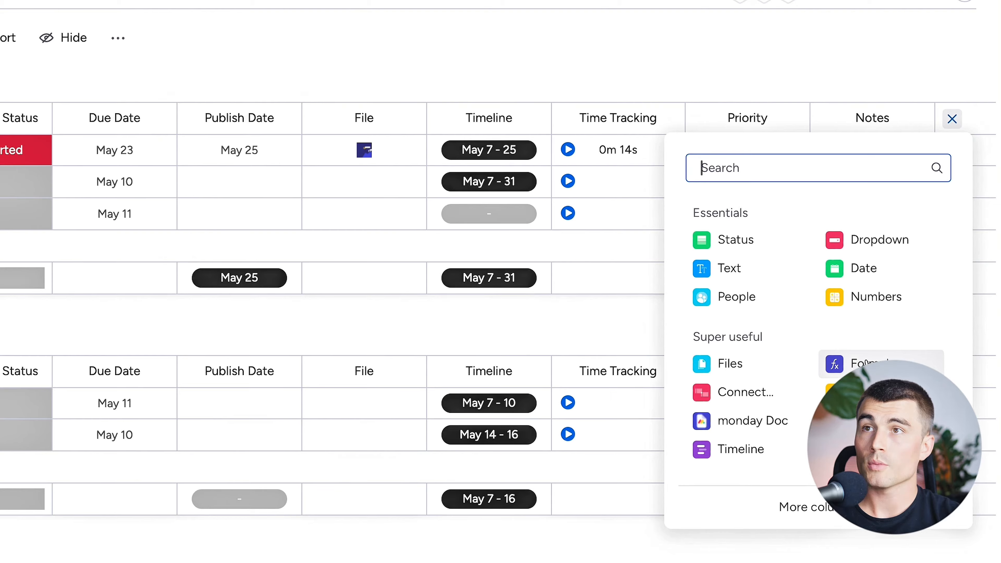
text(tag)
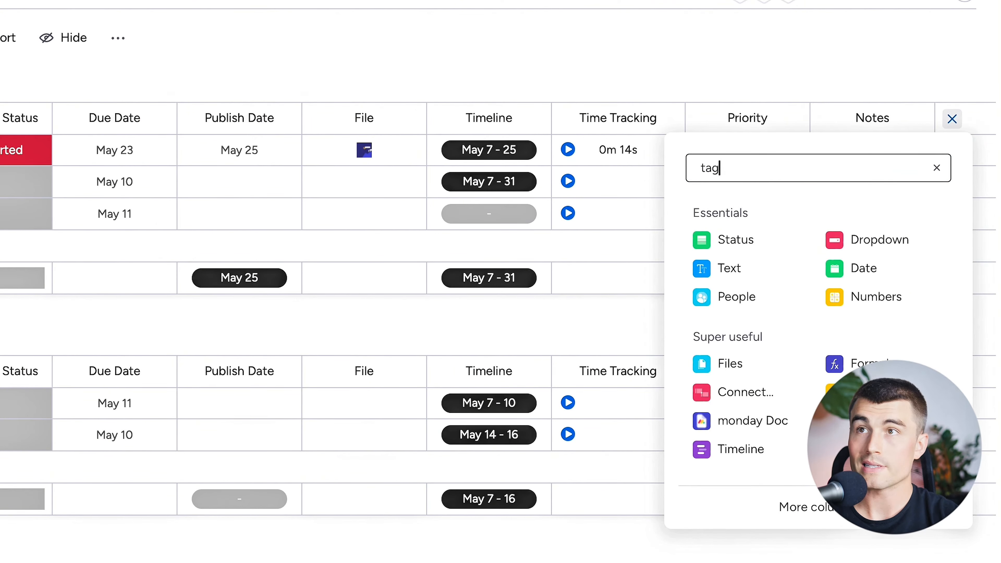
click(733, 239)
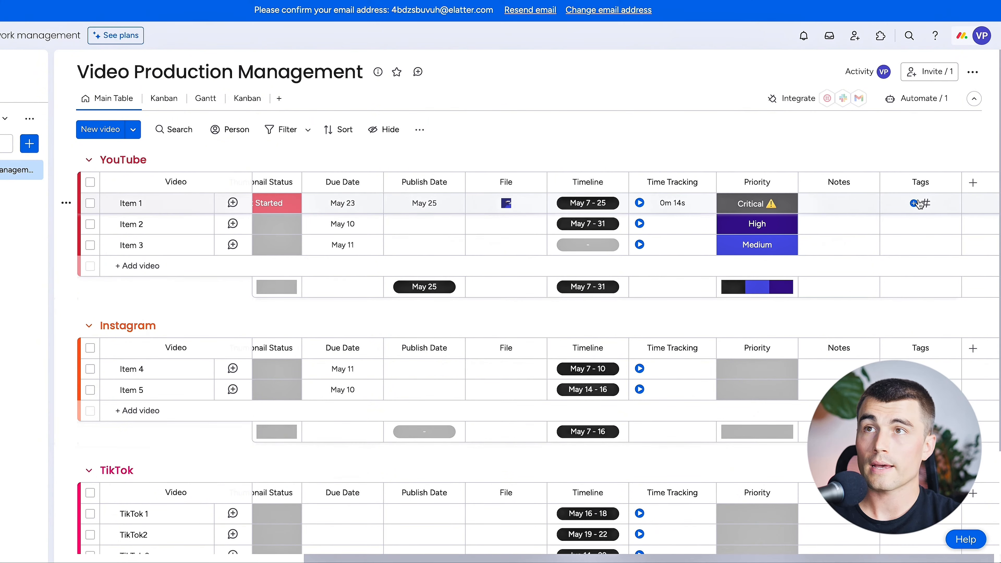
- Create the tags CHannel1 and Channel 2 in Item 1's Tags cell
click(920, 203)
text(Channel)
key(Return)
text(Channel2)
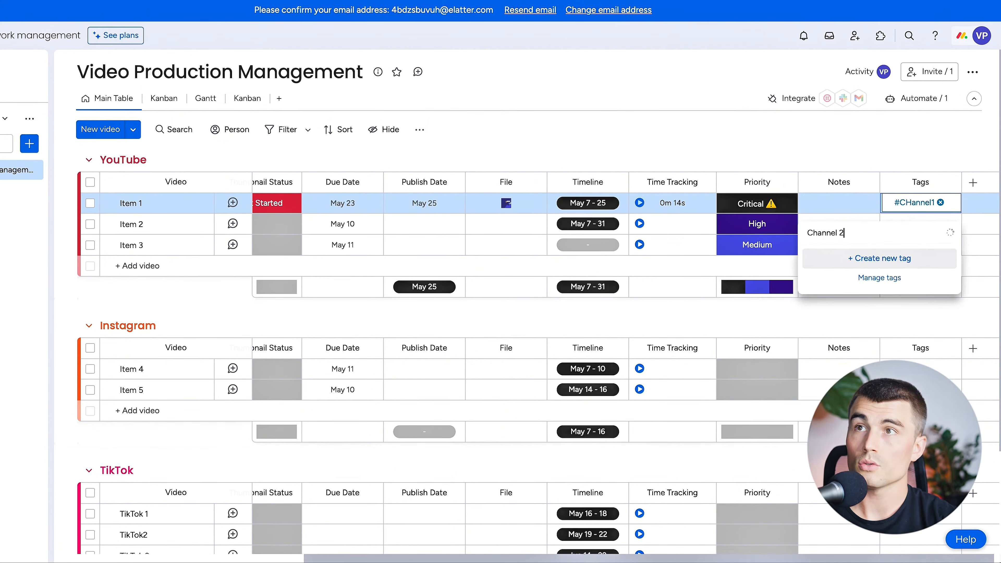
key(Return)
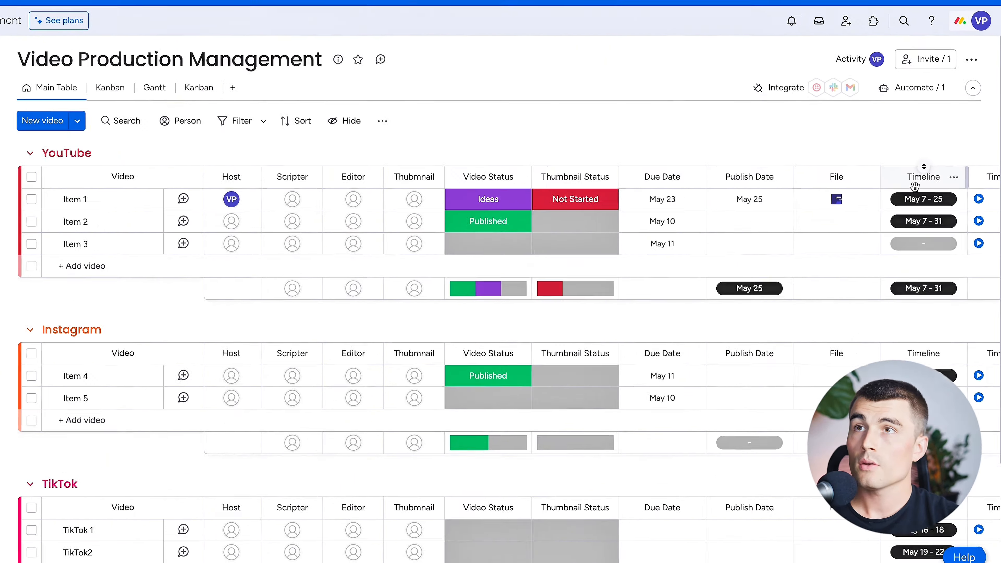
- Delete the Timeline column and dismiss the deletion notice
click(954, 178)
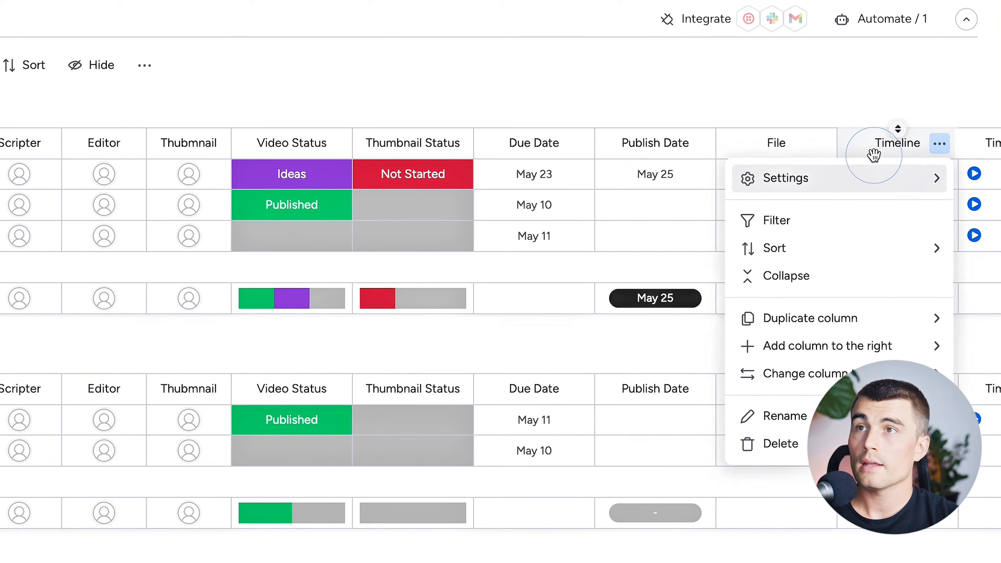
click(741, 442)
click(713, 132)
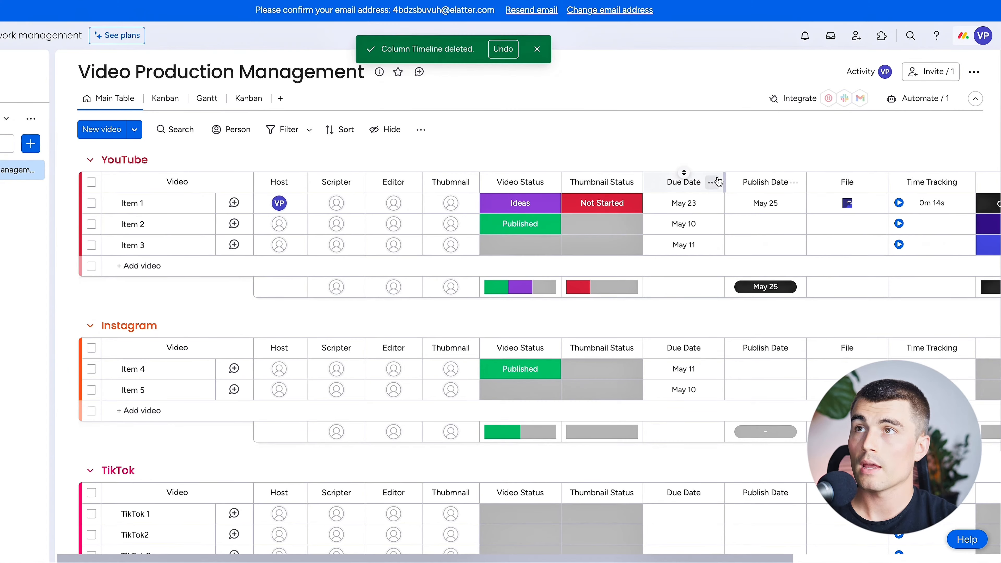
click(712, 182)
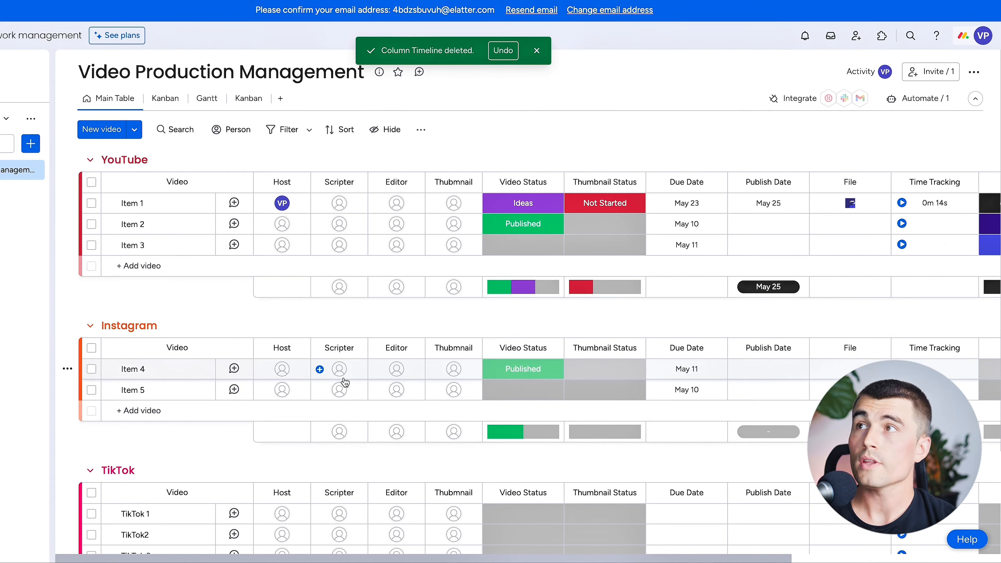
click(536, 50)
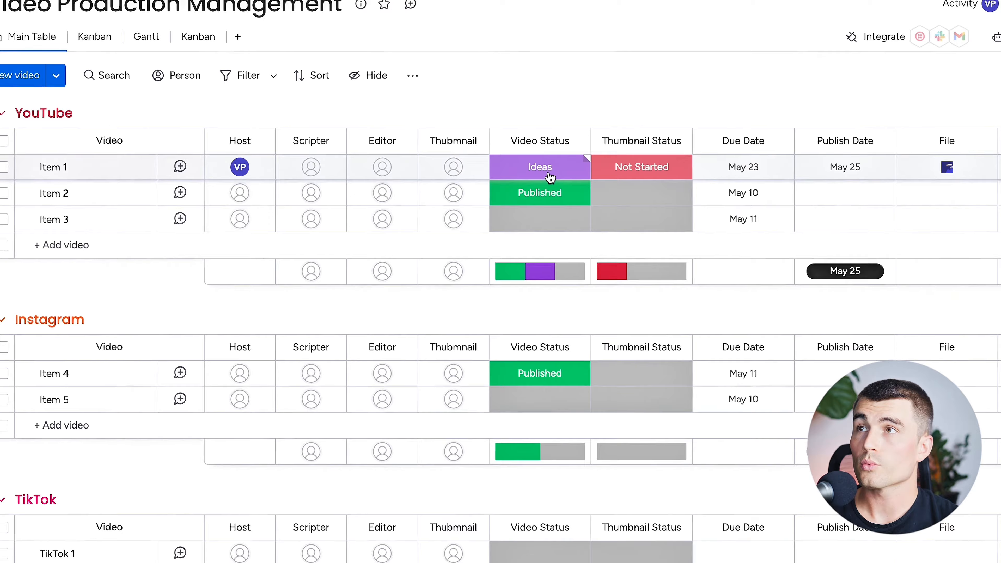
click(528, 208)
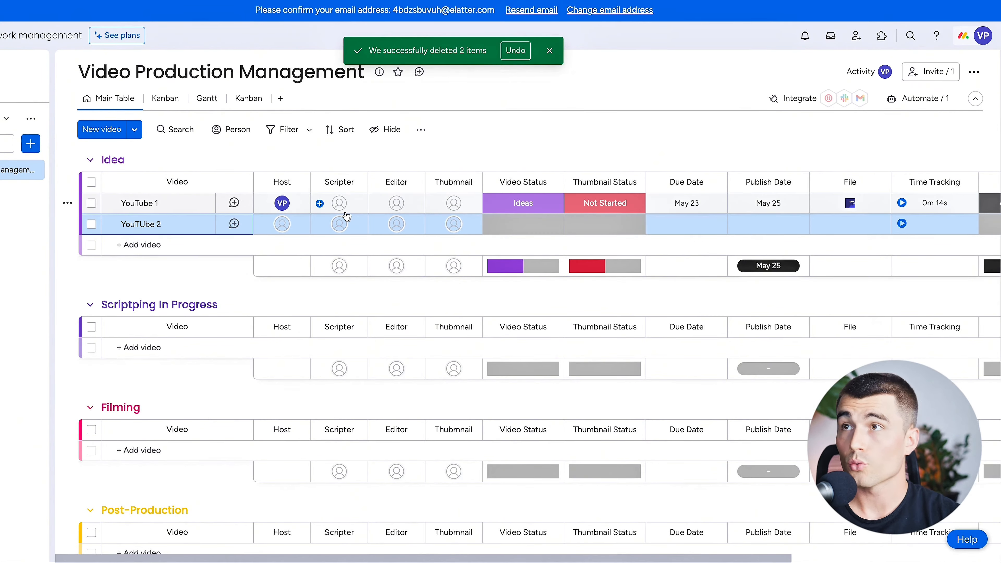
scroll(331, 209, down, 2)
scroll(341, 217, down, 5)
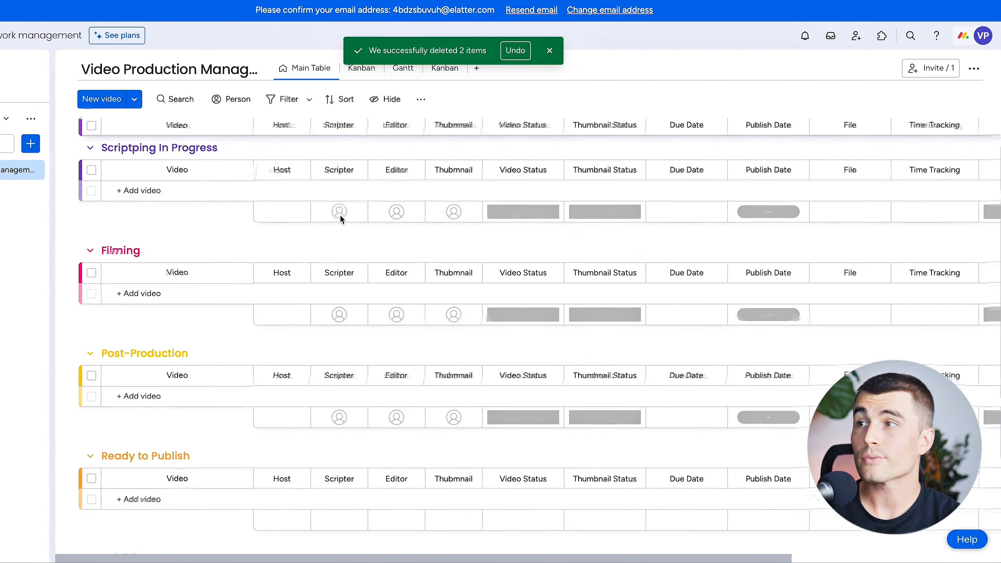
scroll(273, 315, up, 6)
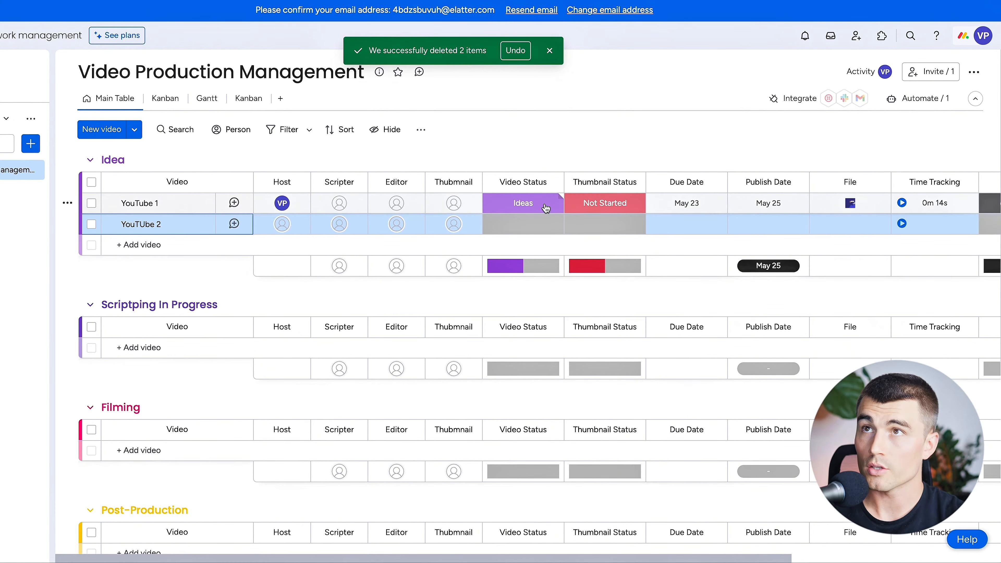
- Start a new board automation that triggers when Video Status changes to Scripting In Progress
click(999, 103)
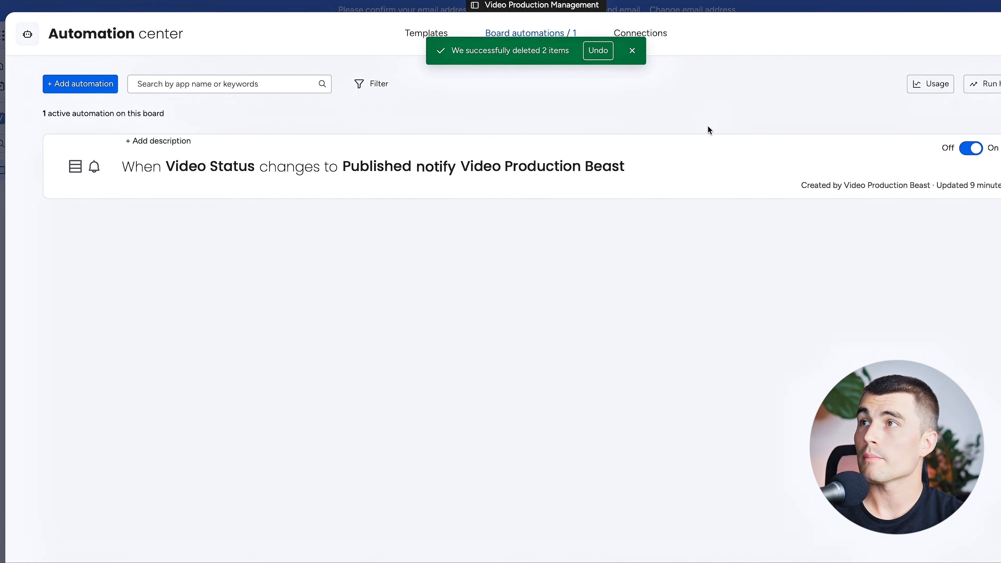
click(52, 83)
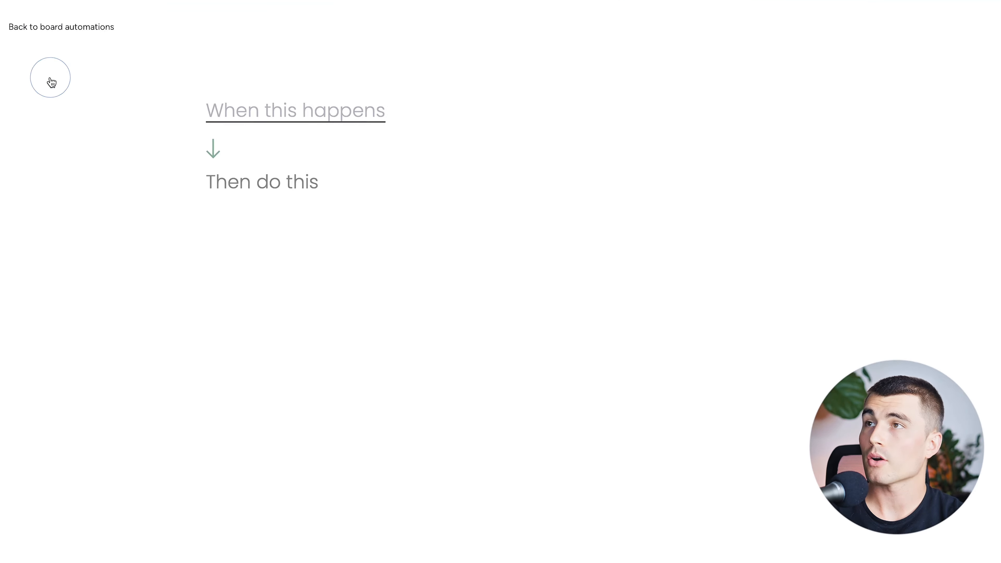
click(156, 74)
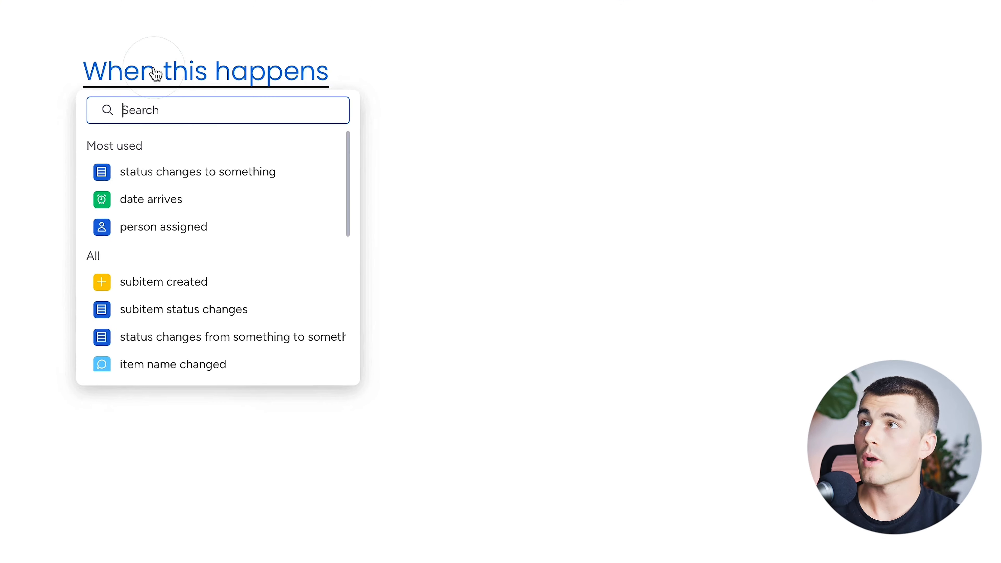
click(167, 170)
click(194, 72)
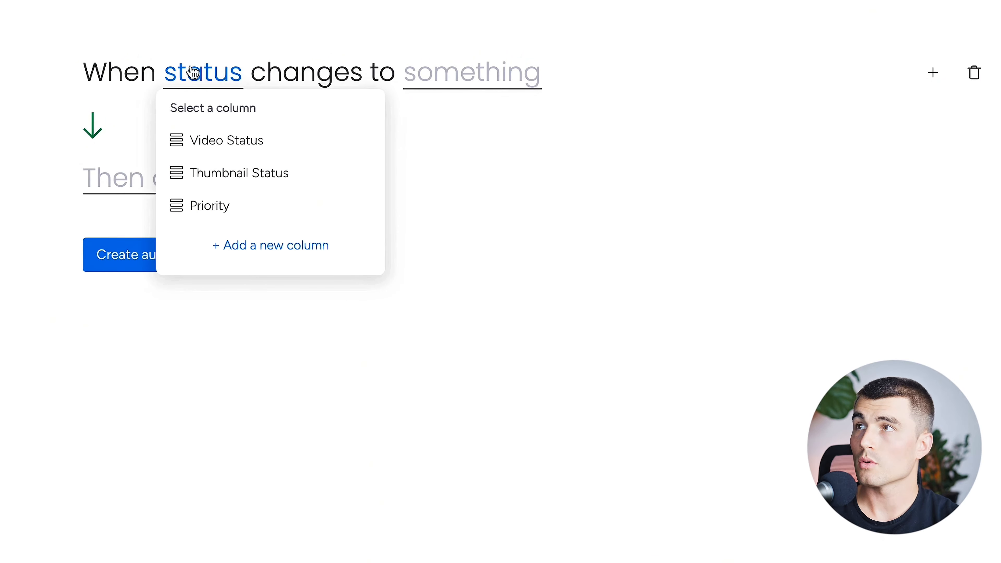
click(212, 138)
click(526, 79)
click(577, 209)
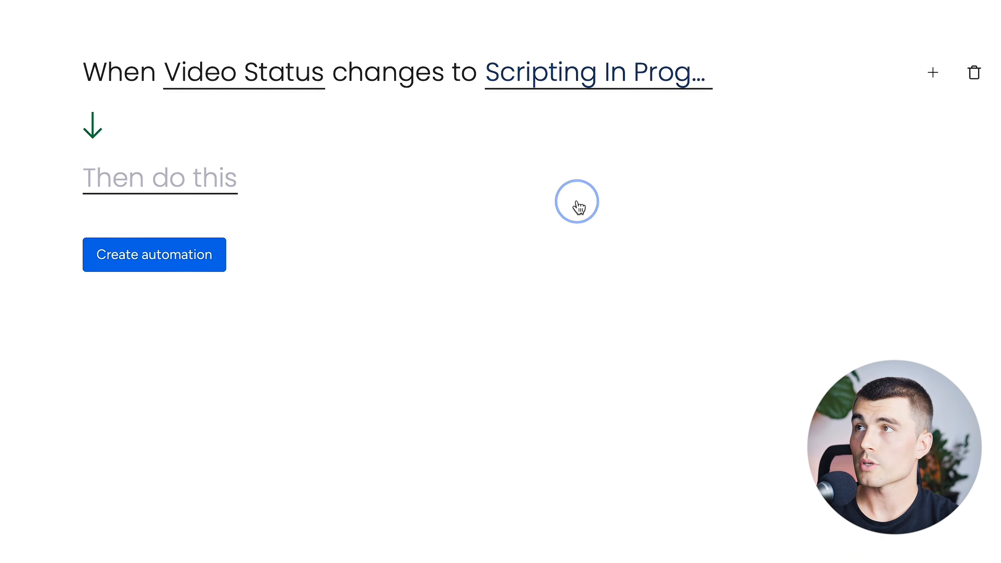
- Make the automation move the item to the Scriptping In Progress group and create it
click(134, 177)
click(173, 278)
click(369, 178)
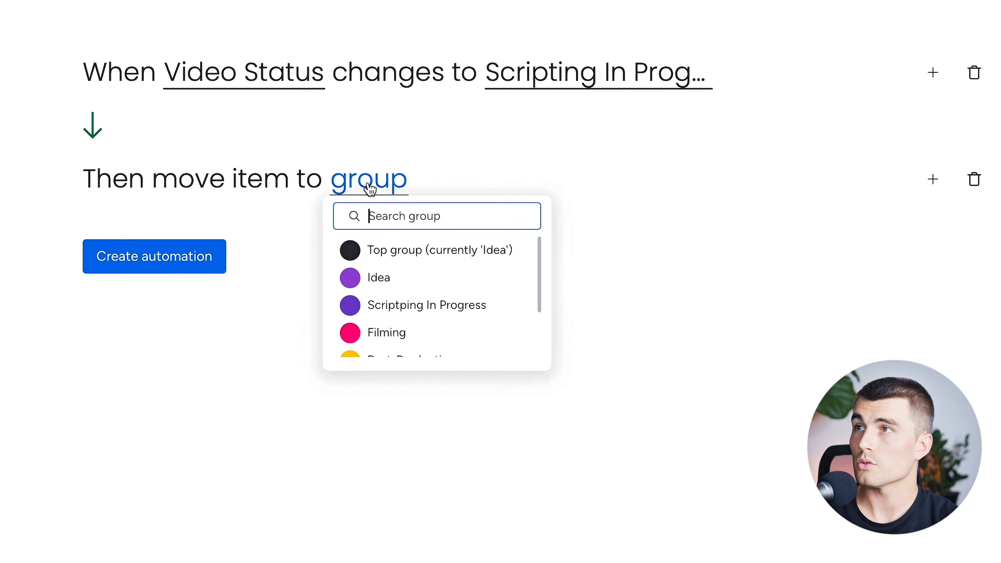
click(429, 306)
click(154, 256)
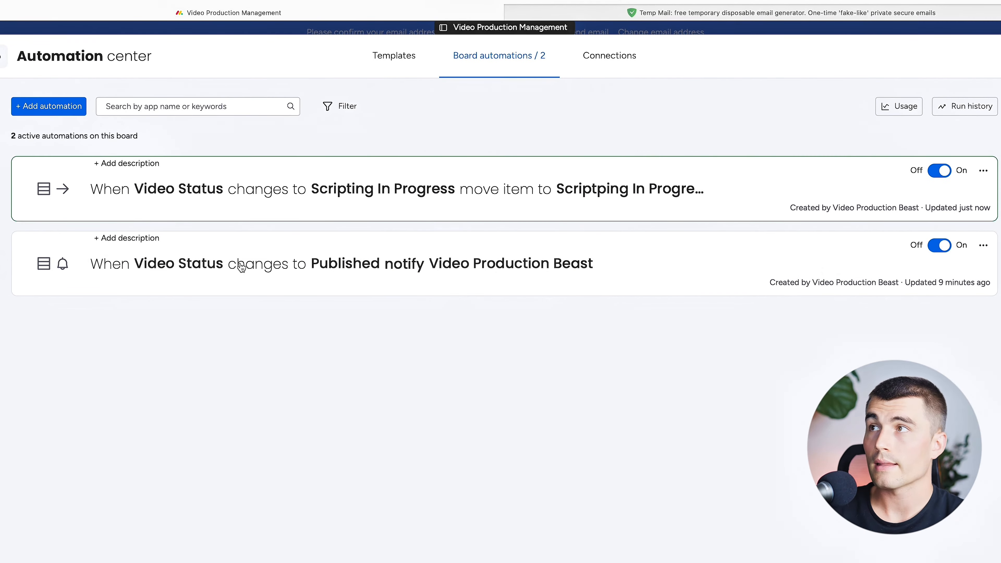
- Duplicate the Scripting In Progress automation and adapt the copy to move items to the Filming group when Video Status changes to Filming
click(982, 168)
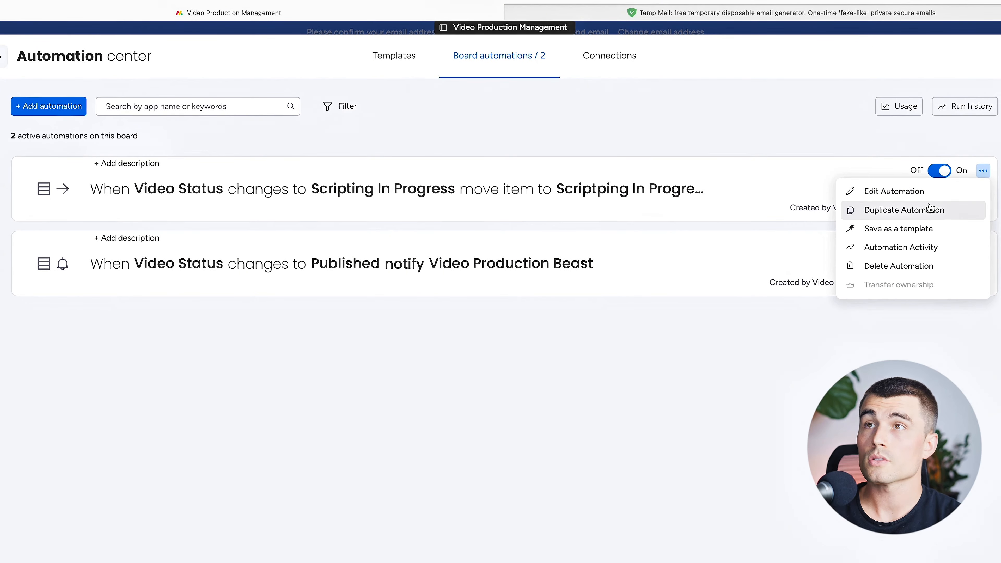
click(918, 210)
click(547, 138)
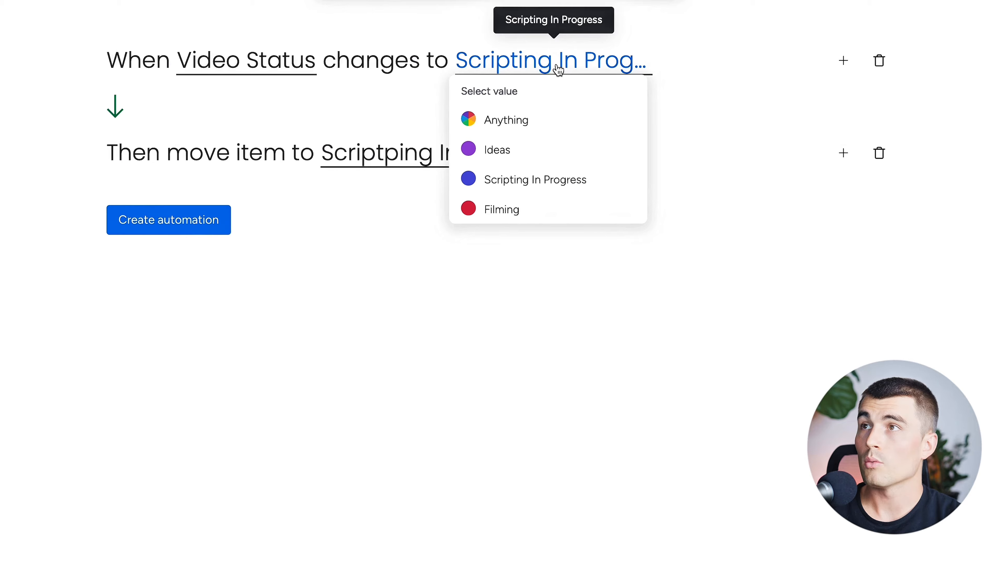
scroll(542, 182, down, 1)
click(521, 189)
click(390, 154)
click(378, 292)
click(168, 220)
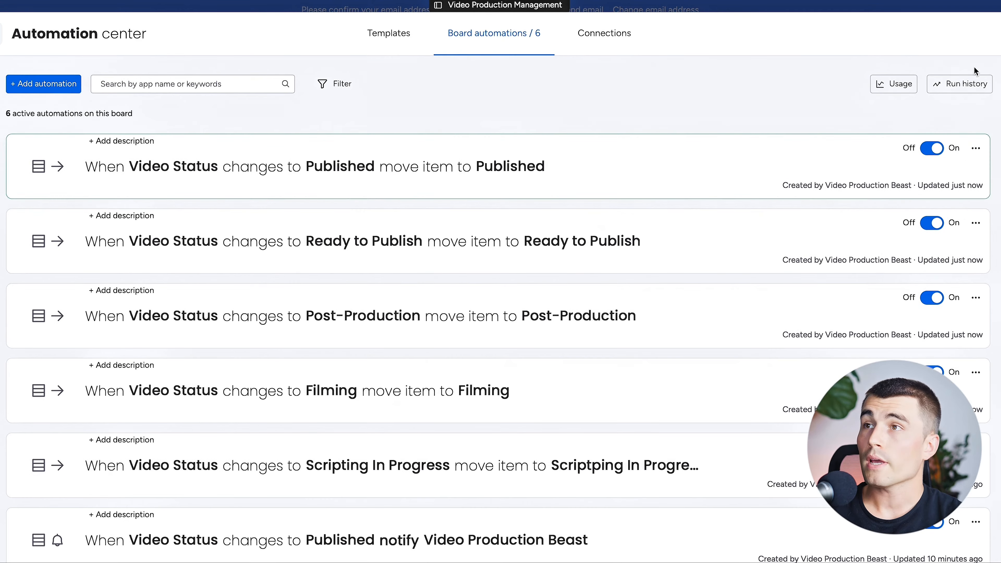
- Test the move automations by setting YouTube 1's Video Status to Scripting In Progress, followed by Post-Production
scroll(860, 139, down, 2)
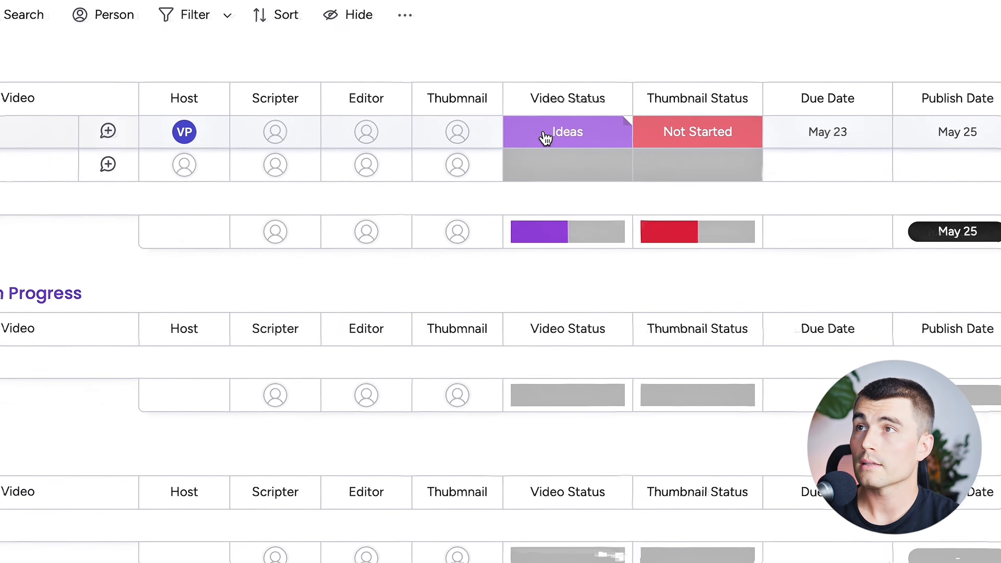
click(513, 206)
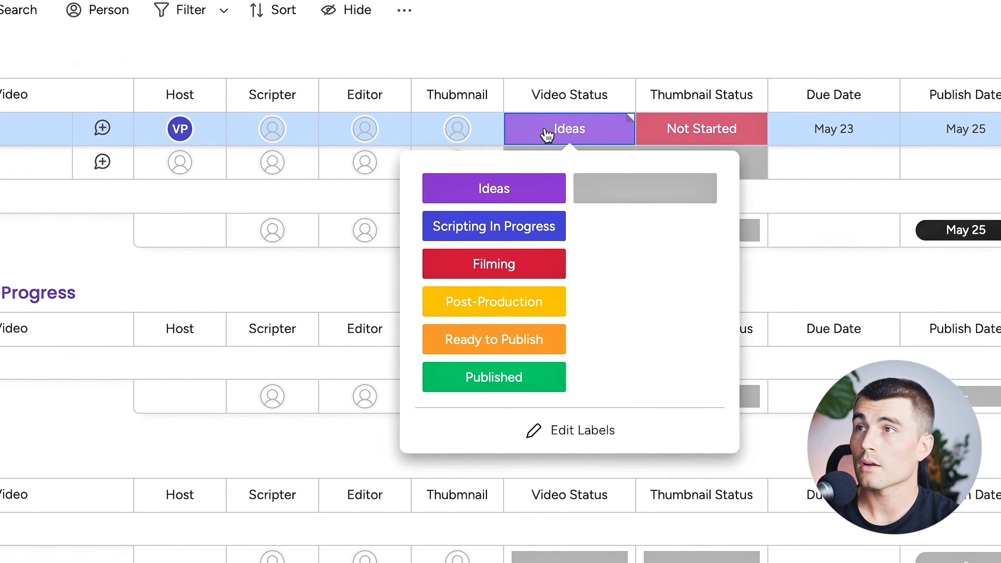
click(507, 226)
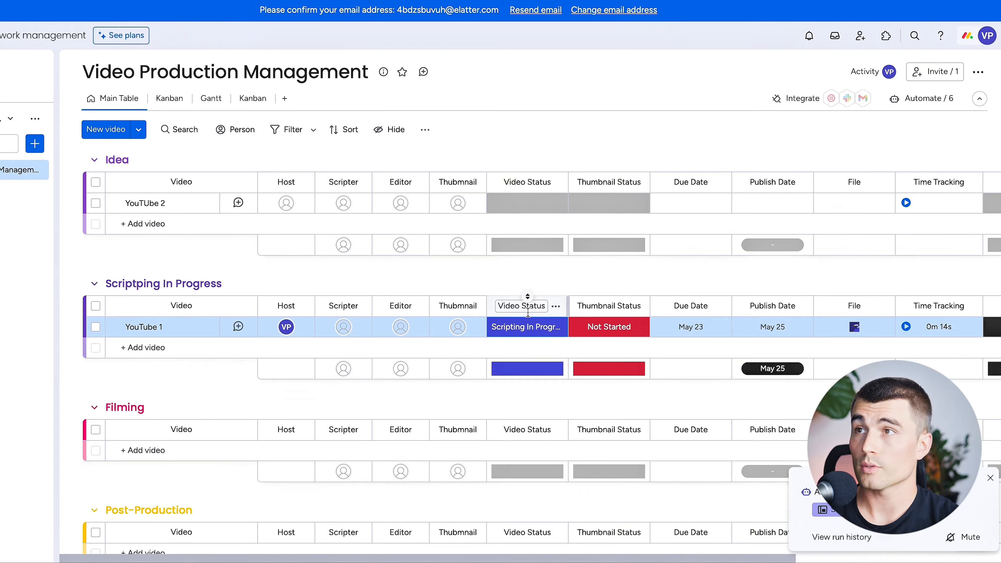
scroll(528, 313, down, 2)
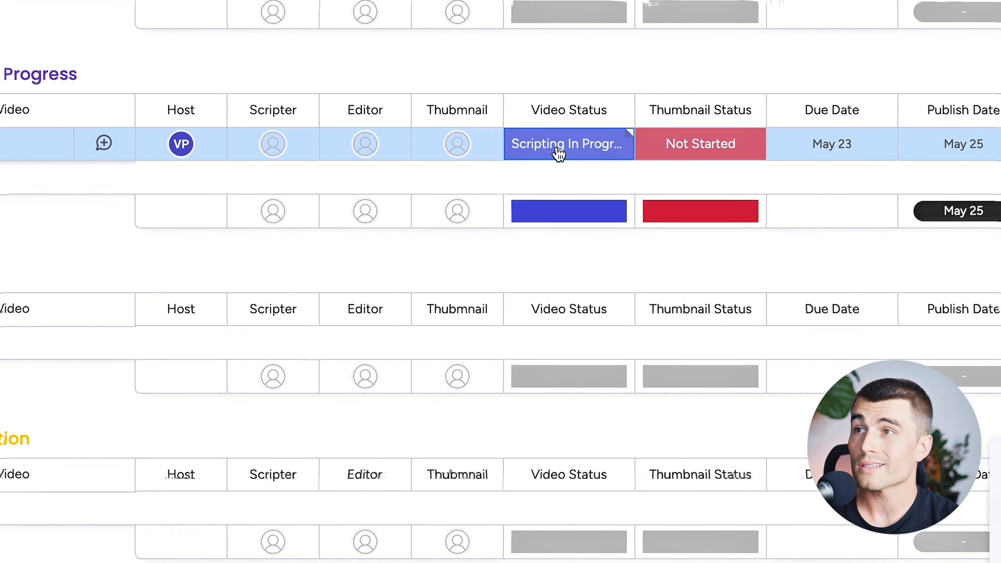
click(559, 154)
click(511, 312)
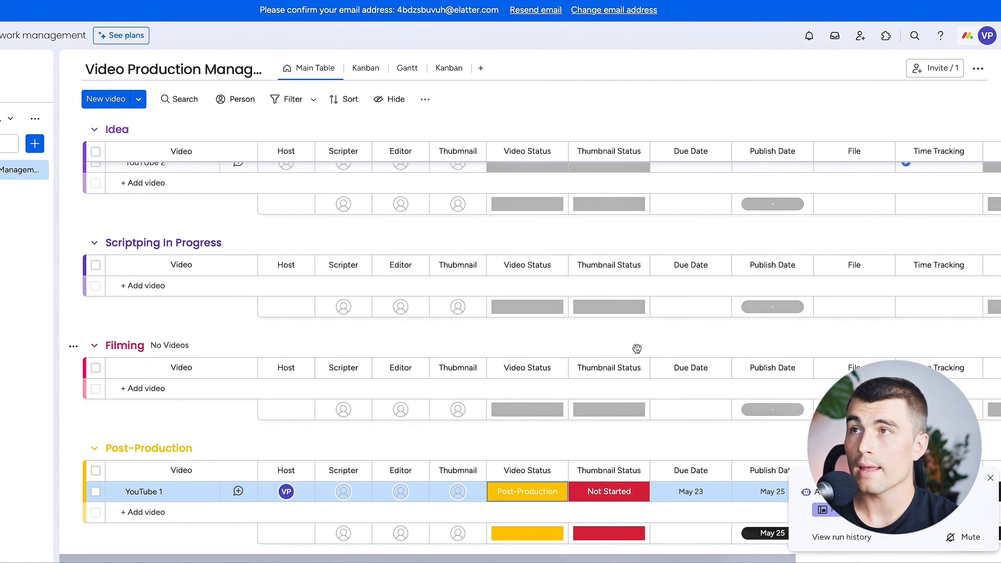
- Edit the board's Post-Production automation and add a notify action after the move to the group
scroll(636, 348, up, 2)
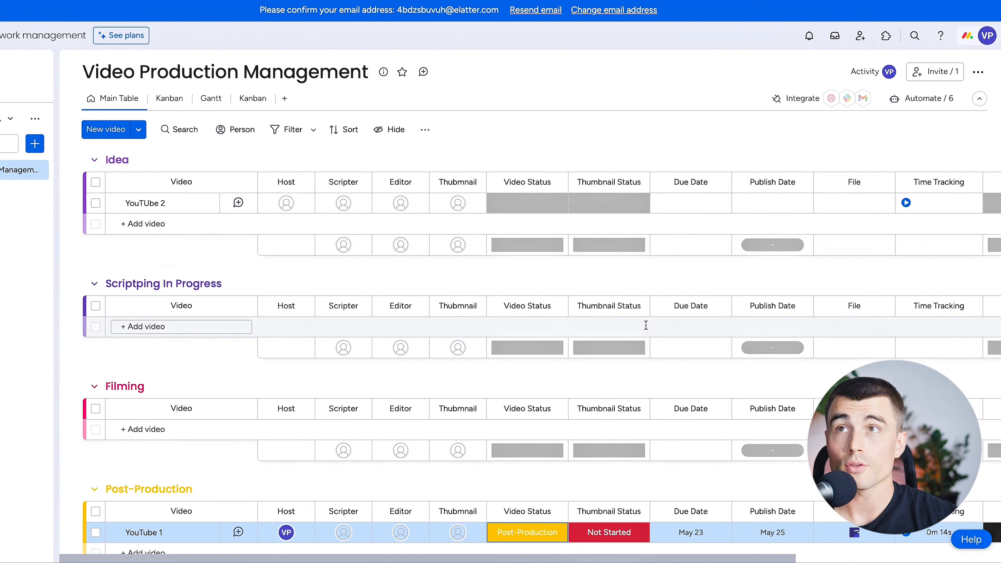
click(918, 99)
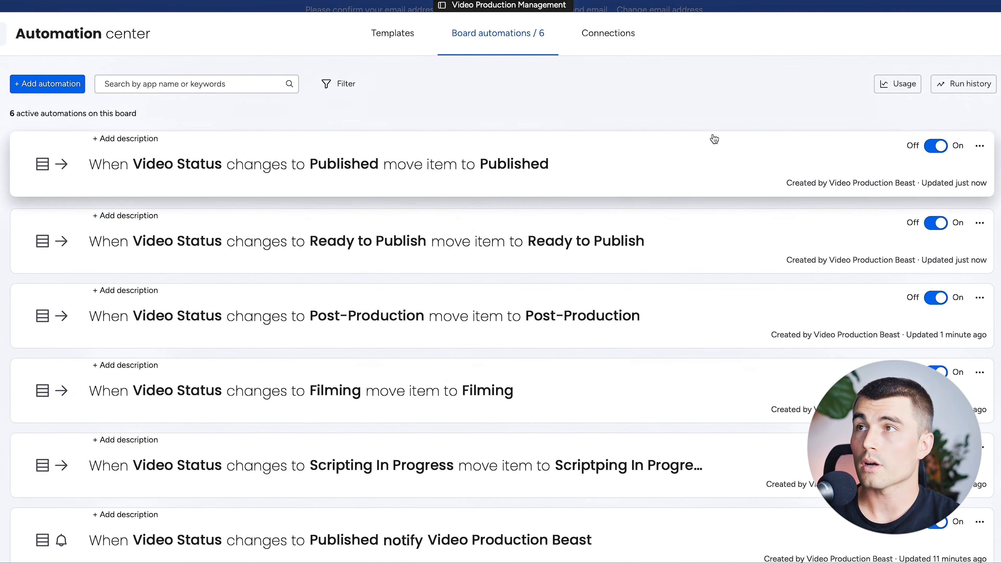
scroll(714, 140, down, 2)
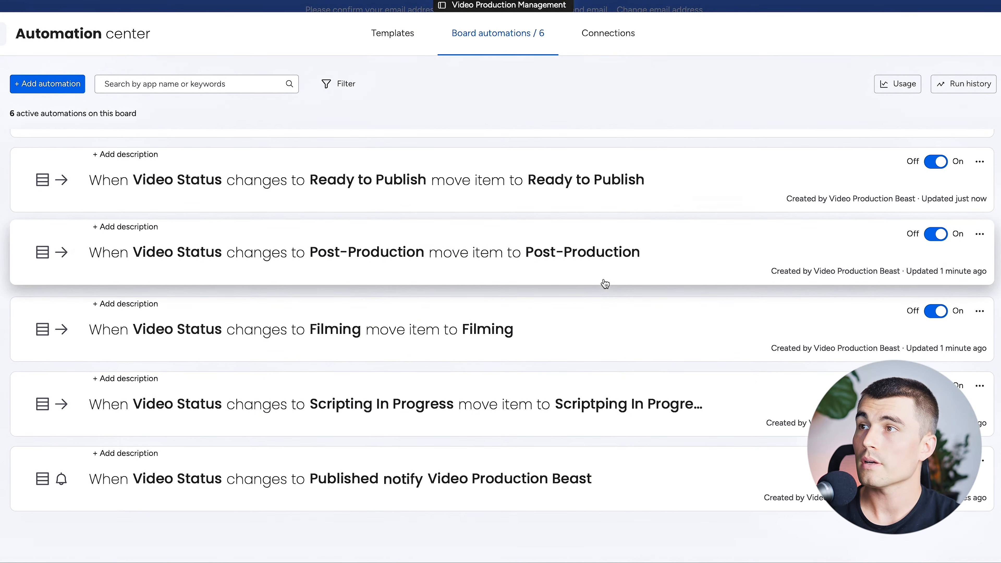
scroll(604, 284, up, 2)
scroll(604, 284, down, 2)
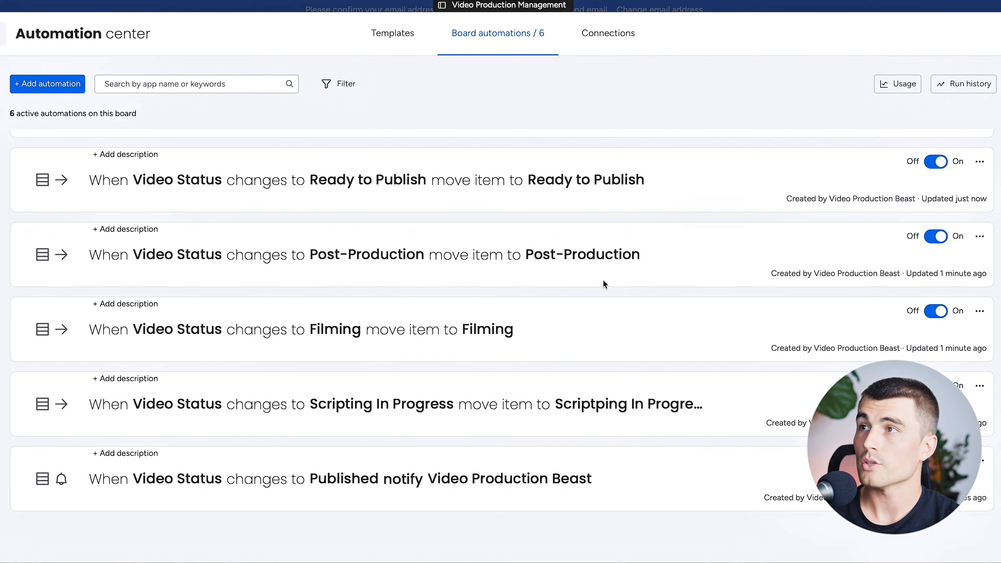
scroll(584, 311, up, 1)
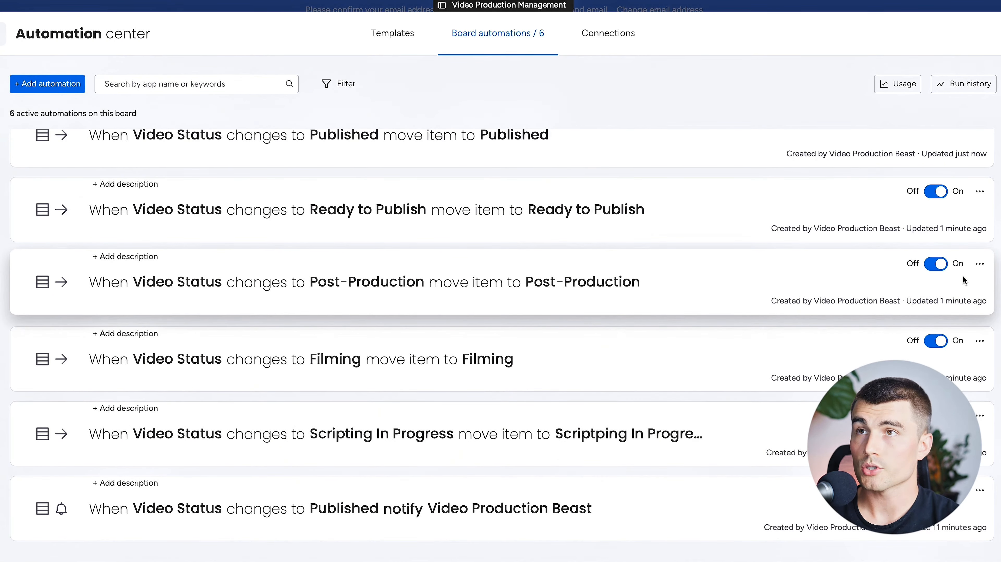
click(980, 263)
click(856, 284)
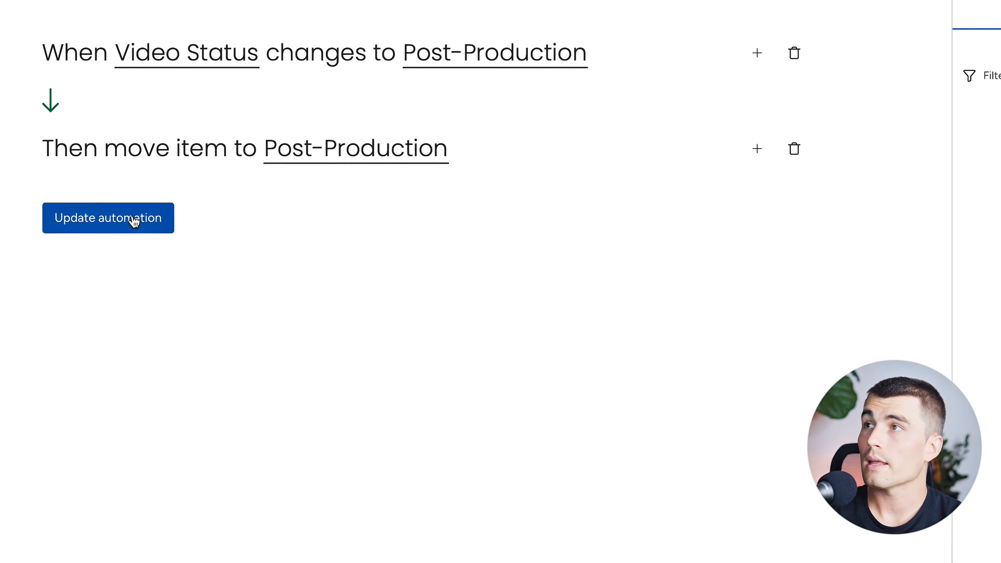
click(757, 149)
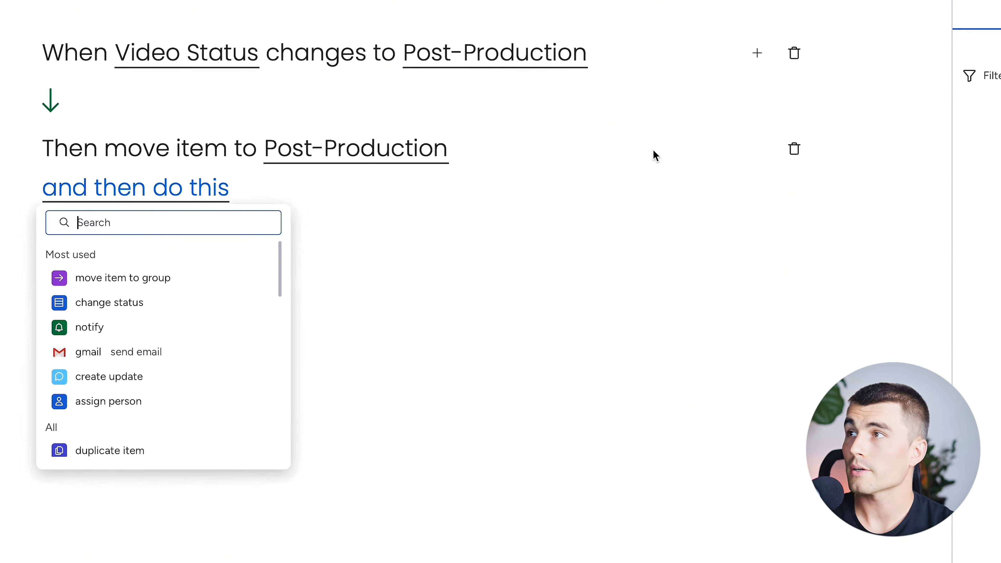
click(168, 326)
- Write the notification message "This video is ready for post production", adding the item name, group name and further board fields below it
click(172, 185)
text(This video is ready for post)
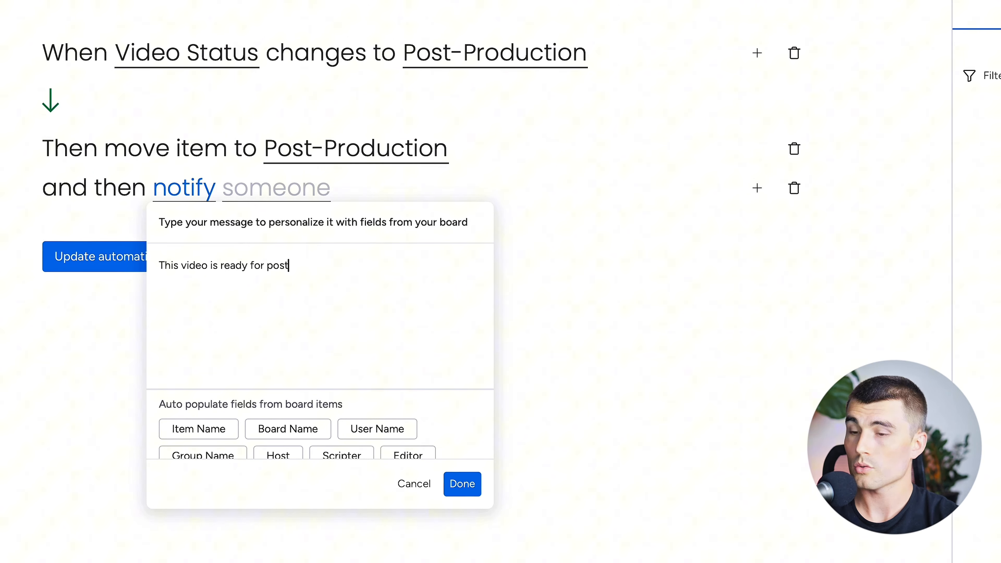
key(Return)
scroll(330, 415, down, 1)
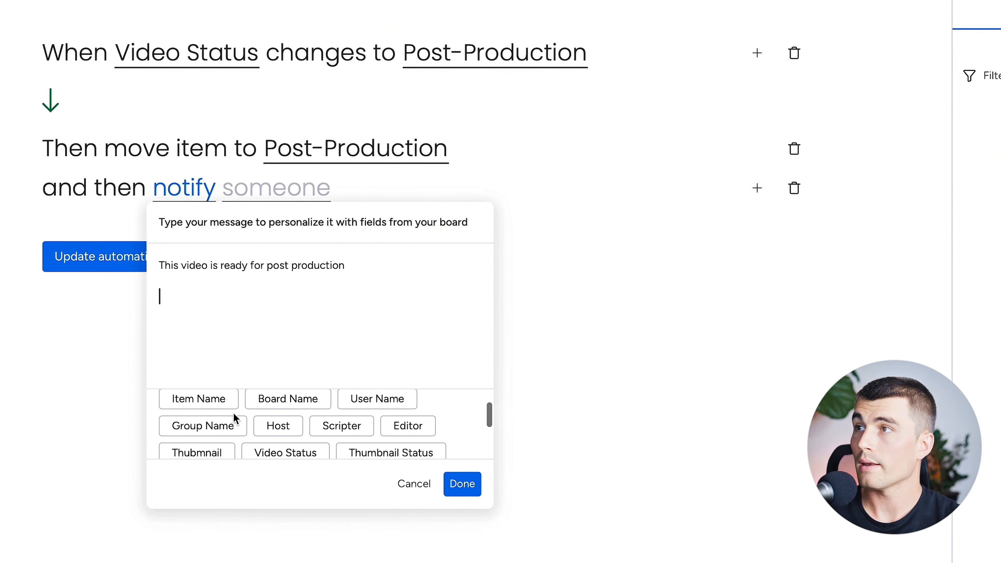
key(Return)
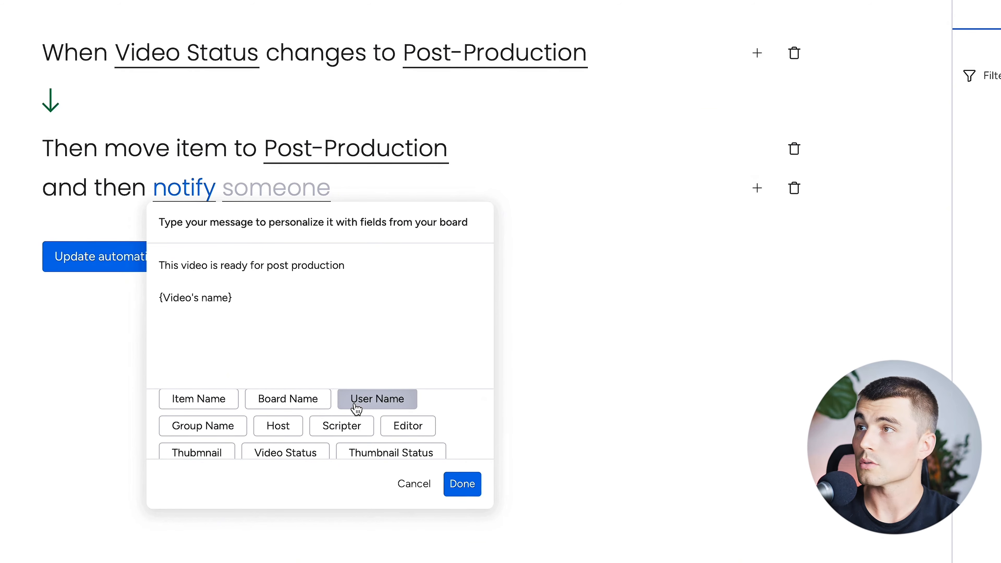
click(202, 427)
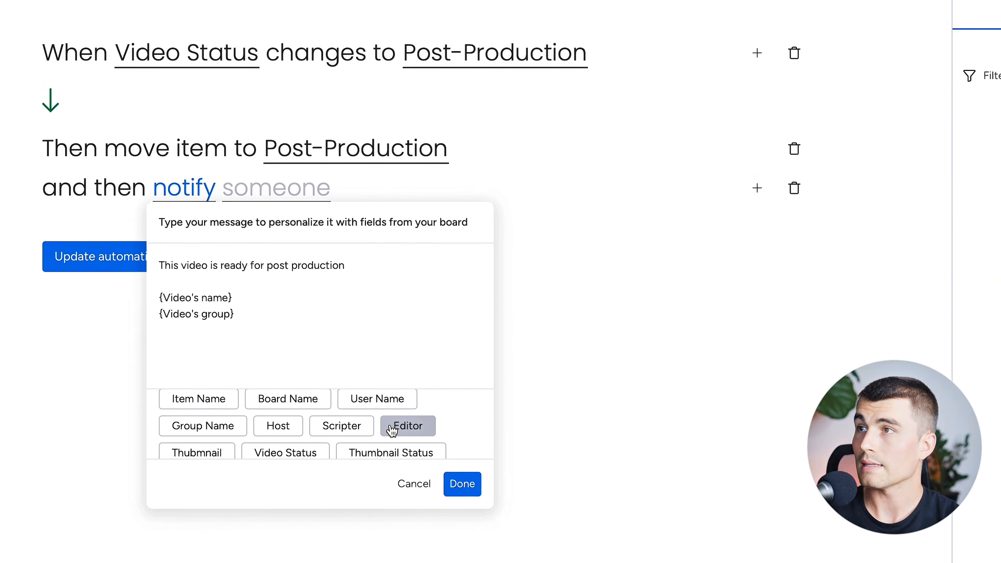
key(Return)
scroll(189, 445, down, 2)
click(197, 446)
click(256, 450)
click(453, 484)
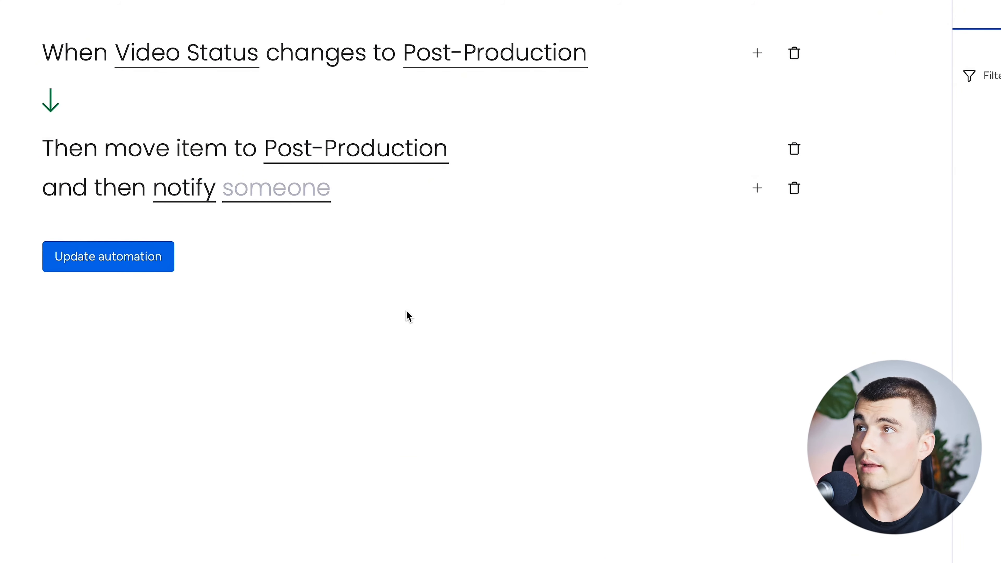
- Send the Post-Production notification to the person in the Editor column and update the automation
click(270, 199)
click(284, 310)
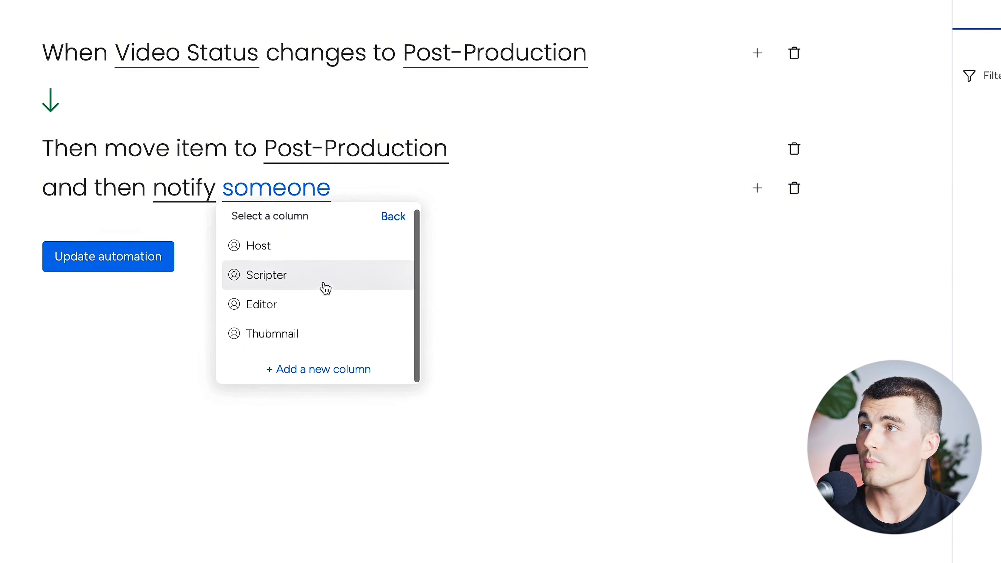
click(271, 311)
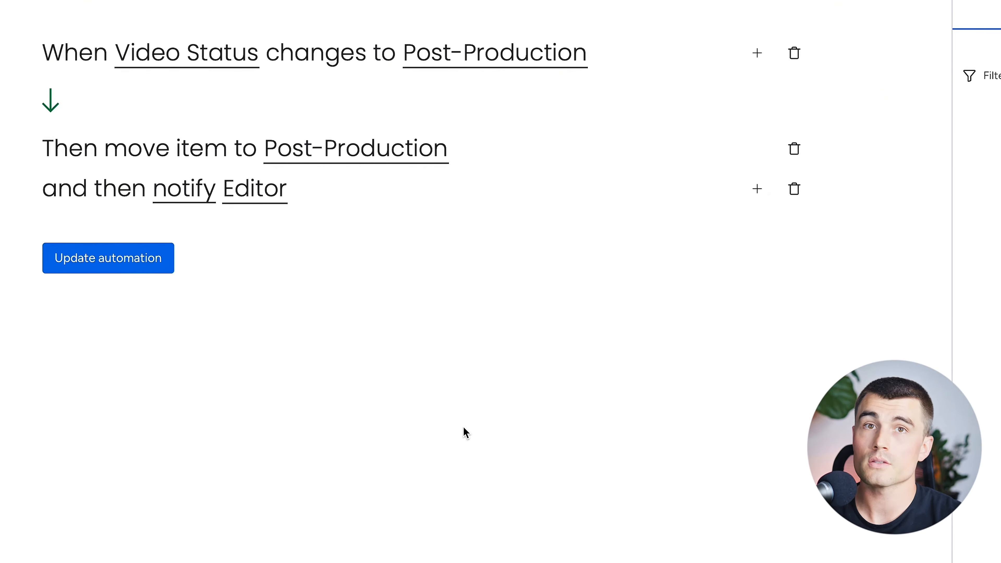
click(119, 261)
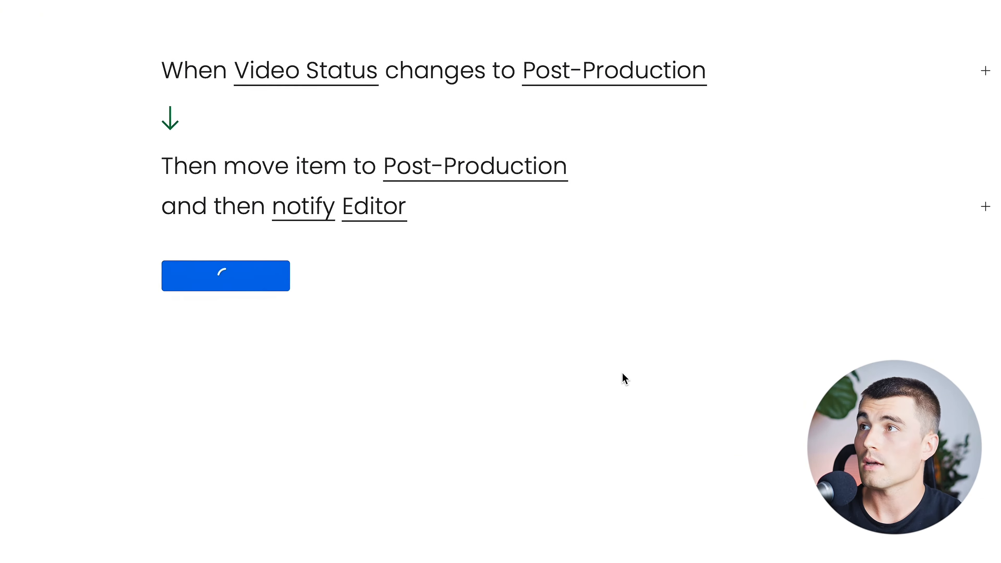
scroll(508, 330, up, 1)
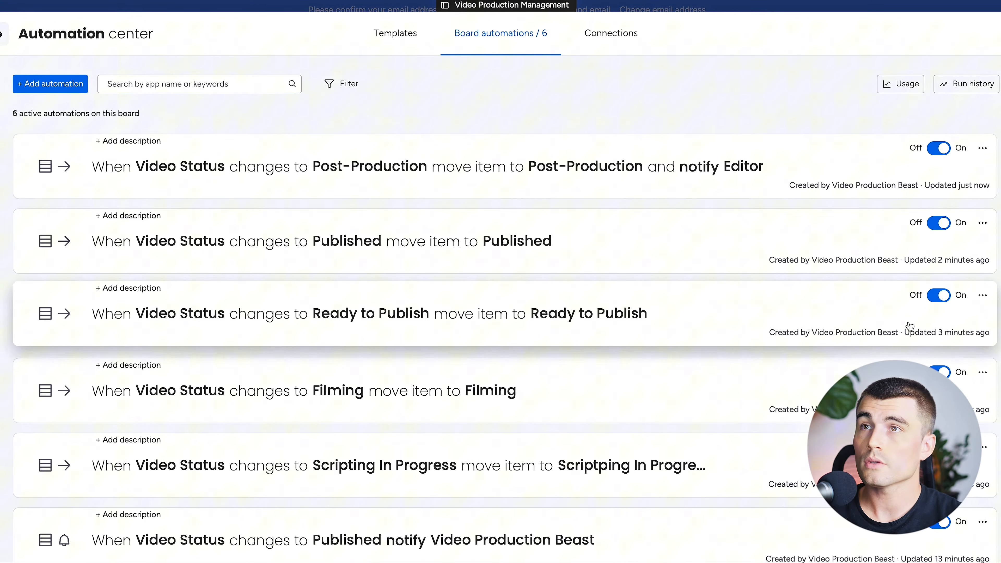
click(982, 296)
click(883, 318)
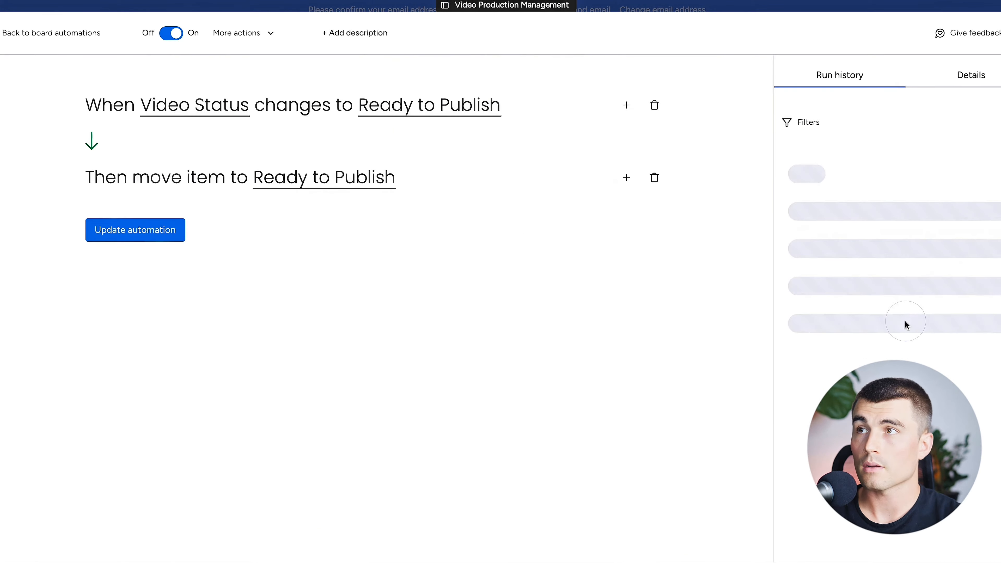
click(154, 232)
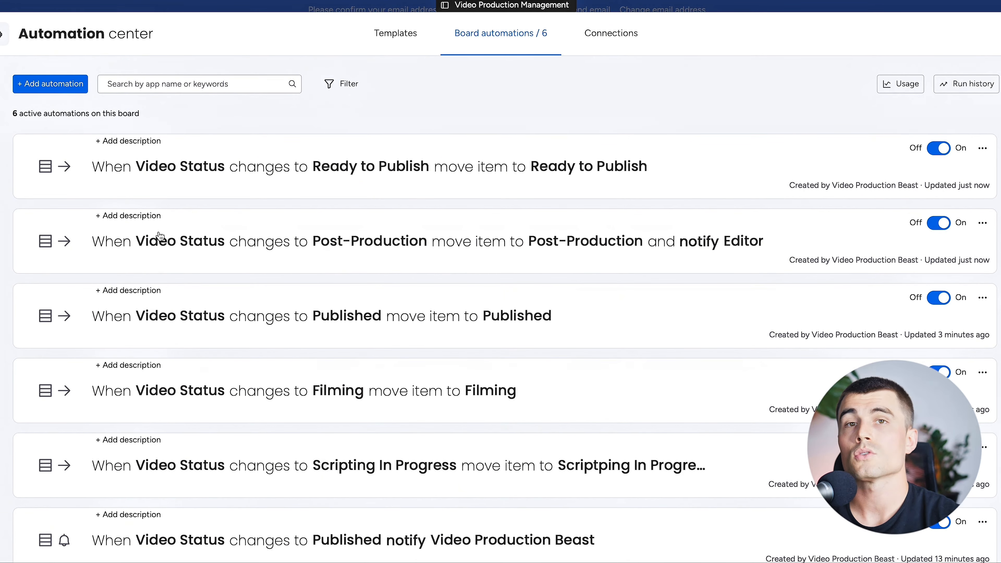
- Add a notify action with the message "Ready for thumbnail" to the Ready to Publish automation
click(496, 151)
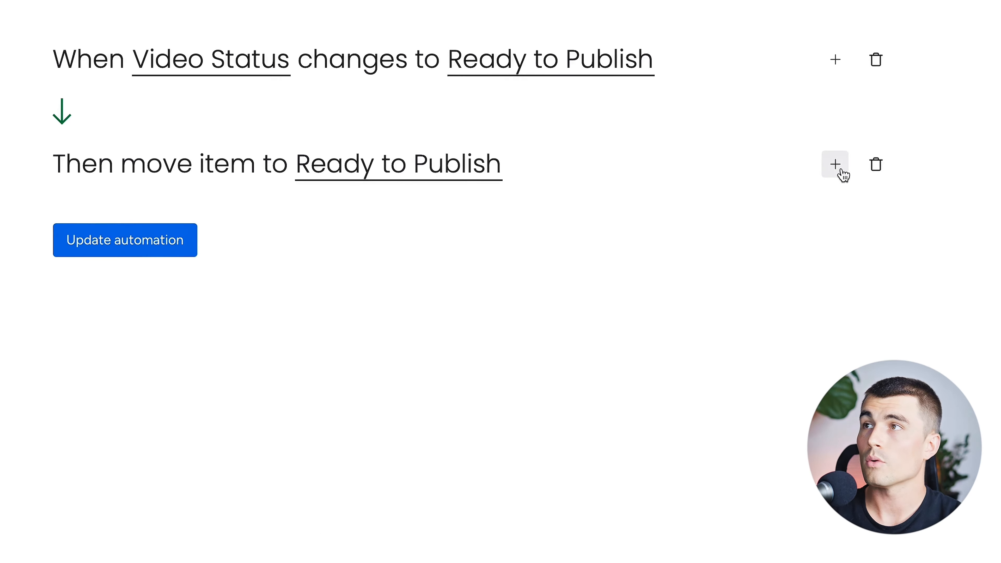
click(626, 177)
click(165, 359)
click(221, 211)
text(Ready for thumbnail)
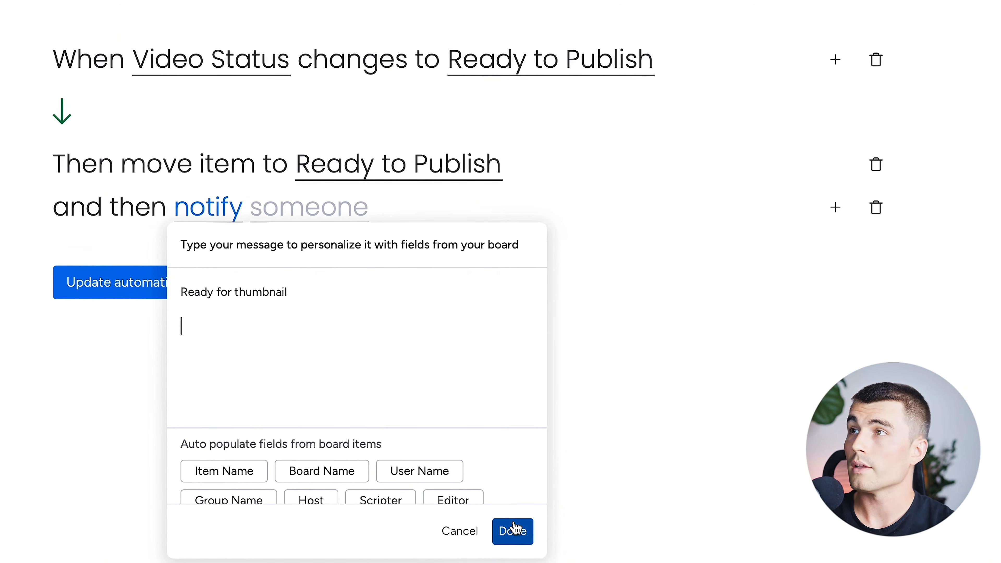
click(513, 531)
- Send the Ready to Publish notification to the person in the Thubmnail column and update the automation
click(300, 207)
click(347, 340)
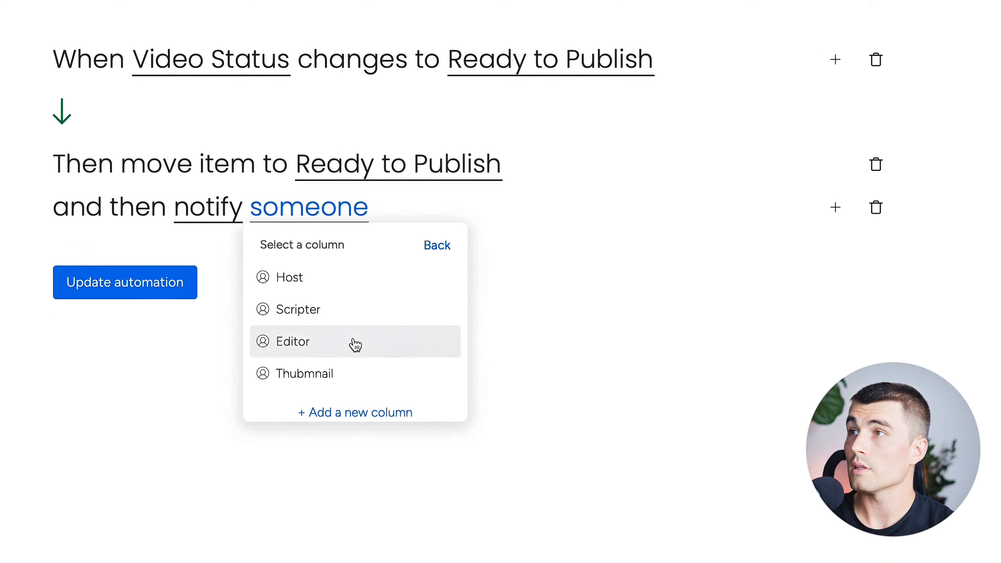
click(346, 374)
click(134, 280)
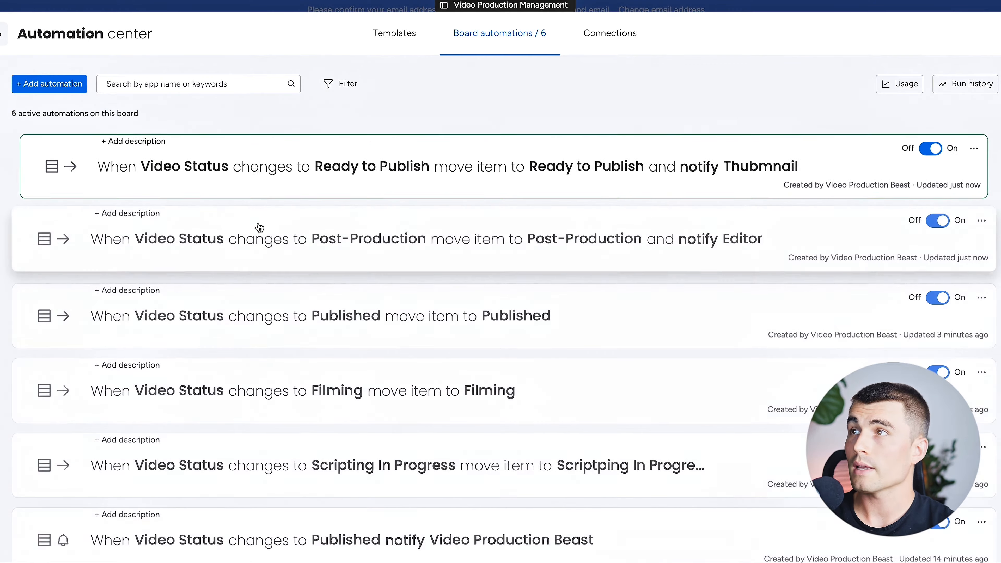
- Reopen the Ready to Publish automation for editing
click(297, 183)
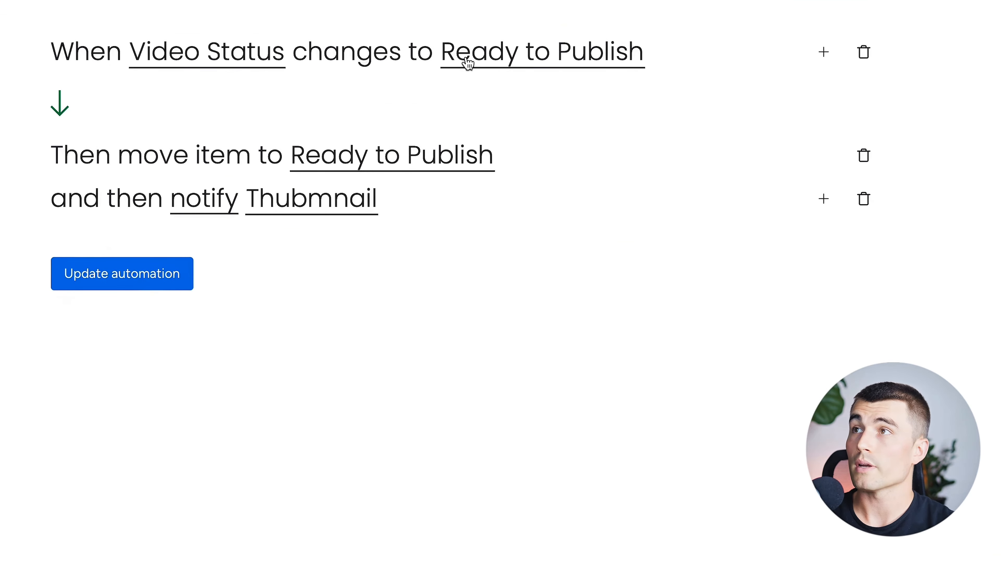